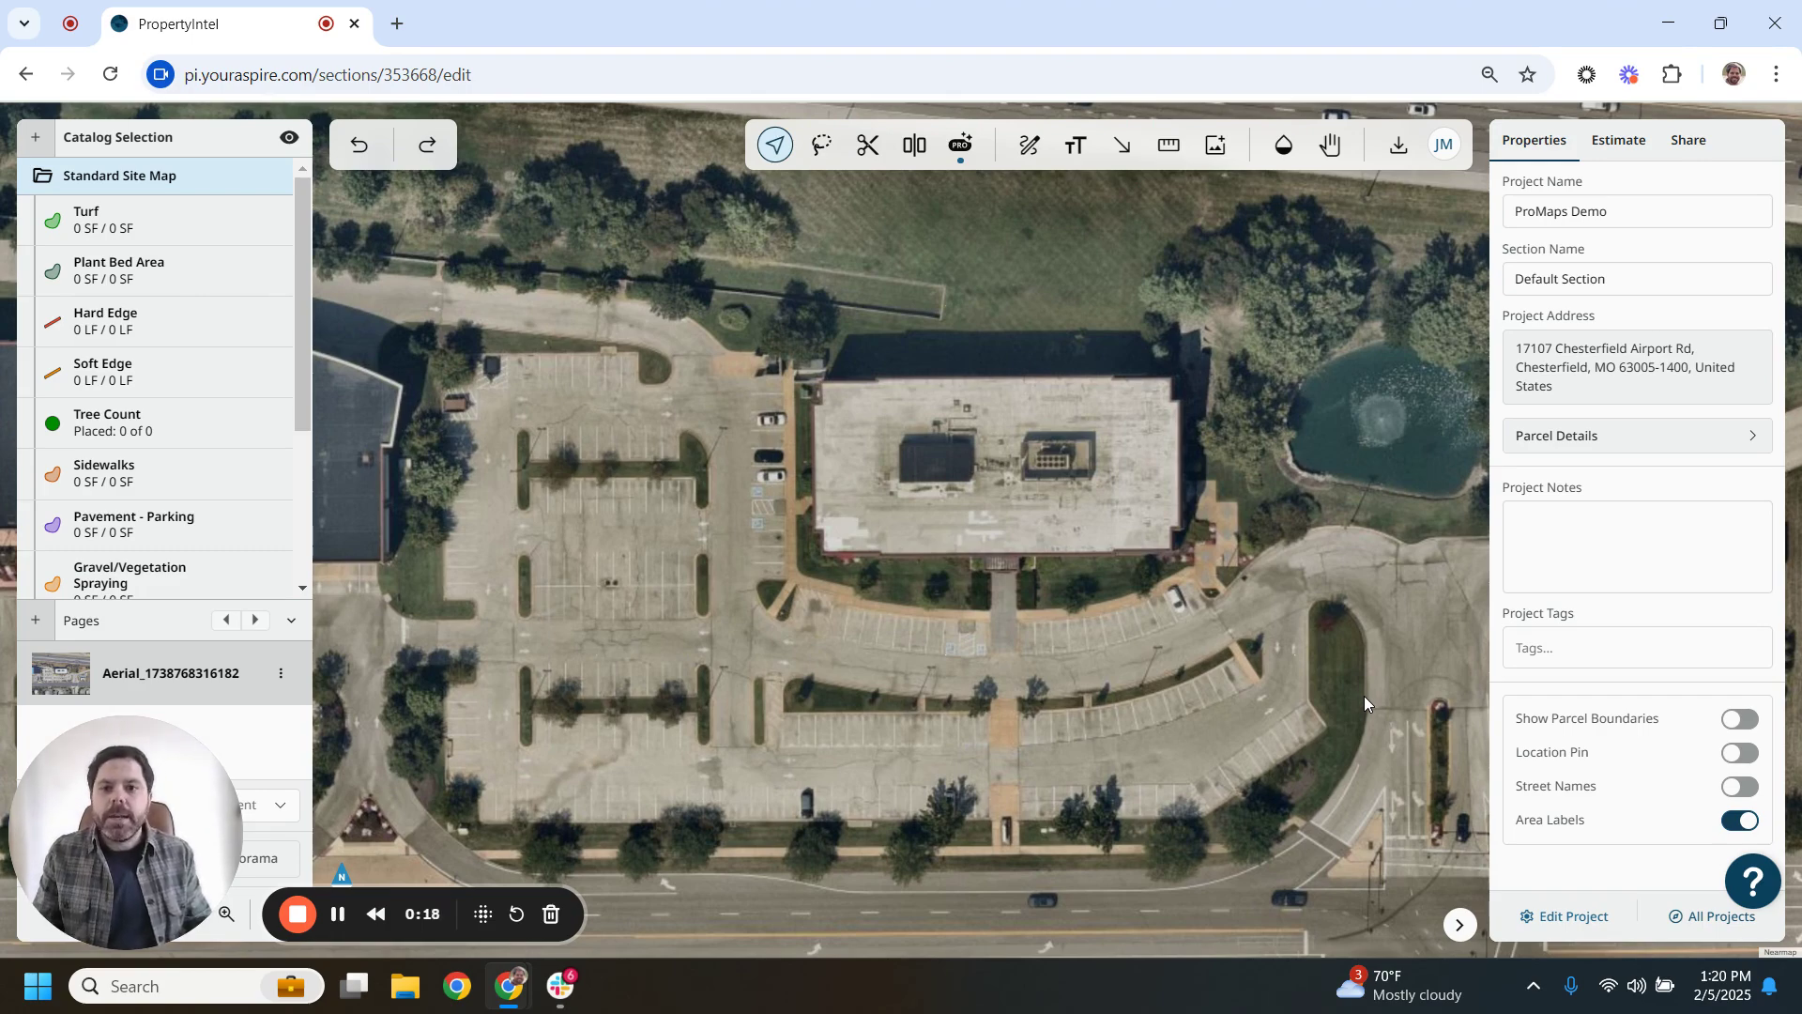
Activate AI ProMaps for this page from the PRO toolbar button
left_click(963, 147)
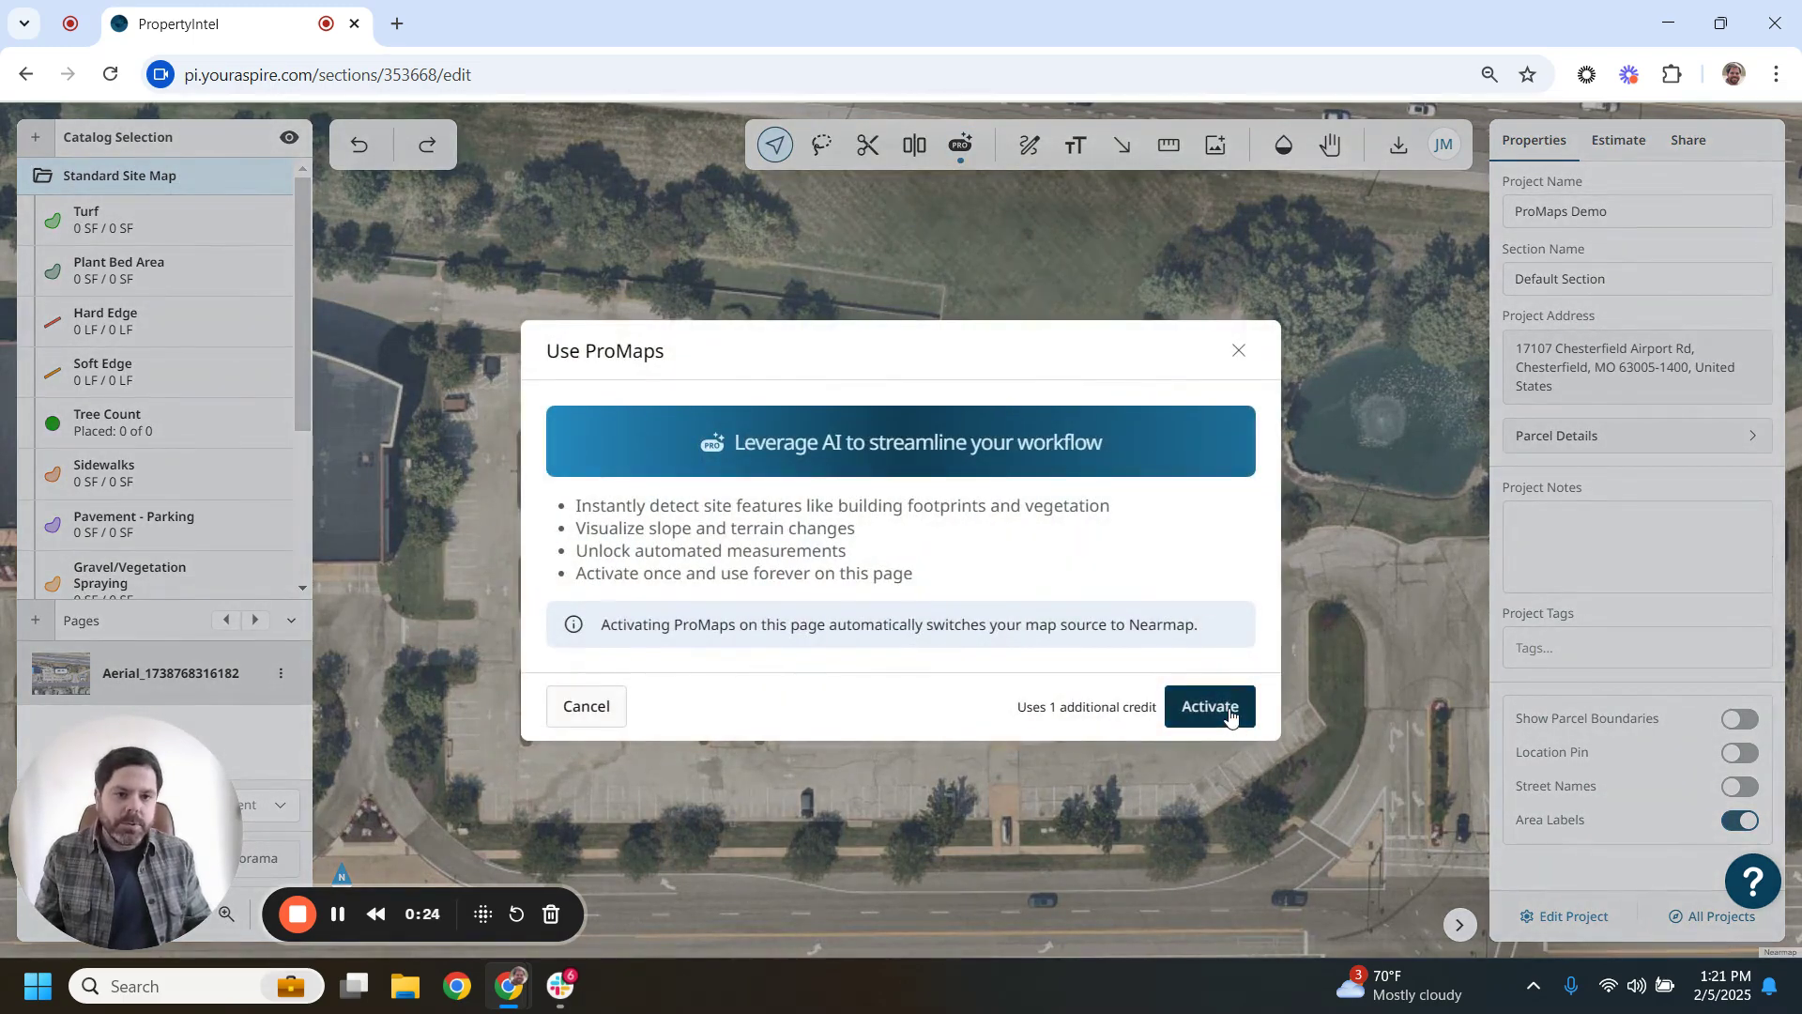
left_click(1210, 707)
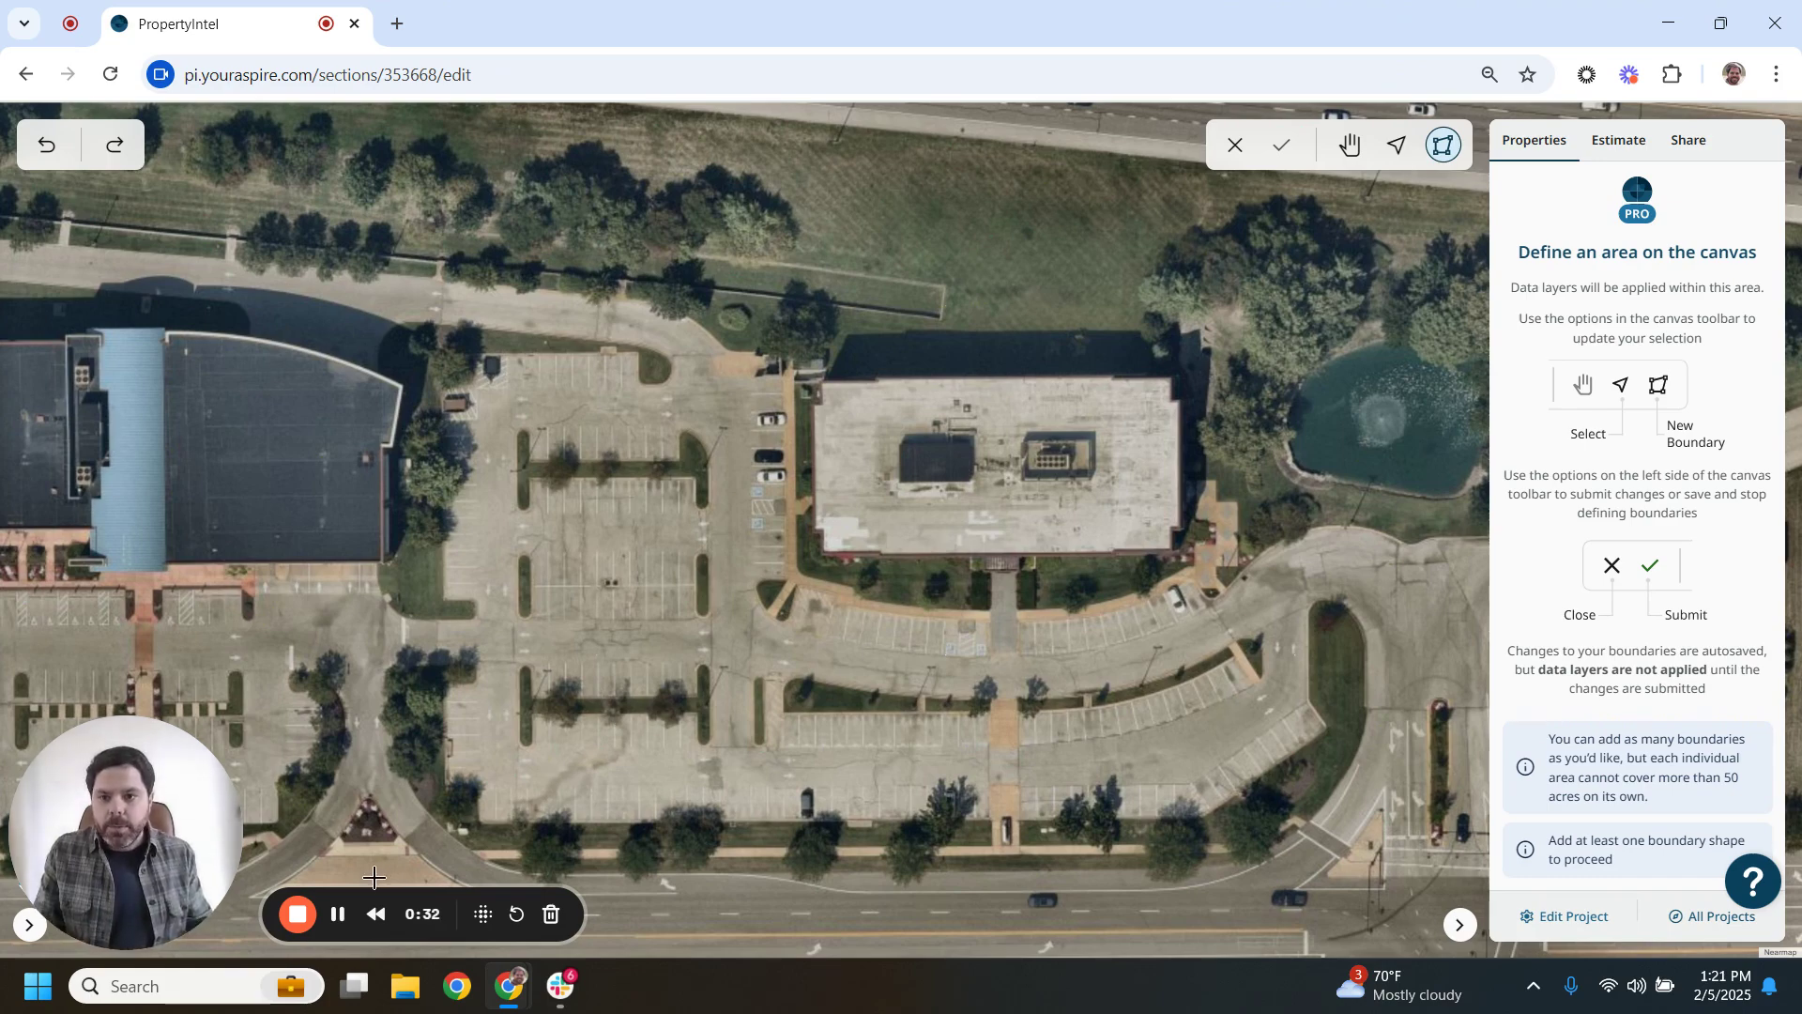
Draw a four-corner boundary enclosing the office building, parking lots and pond
left_click_drag(623, 891, 622, 854)
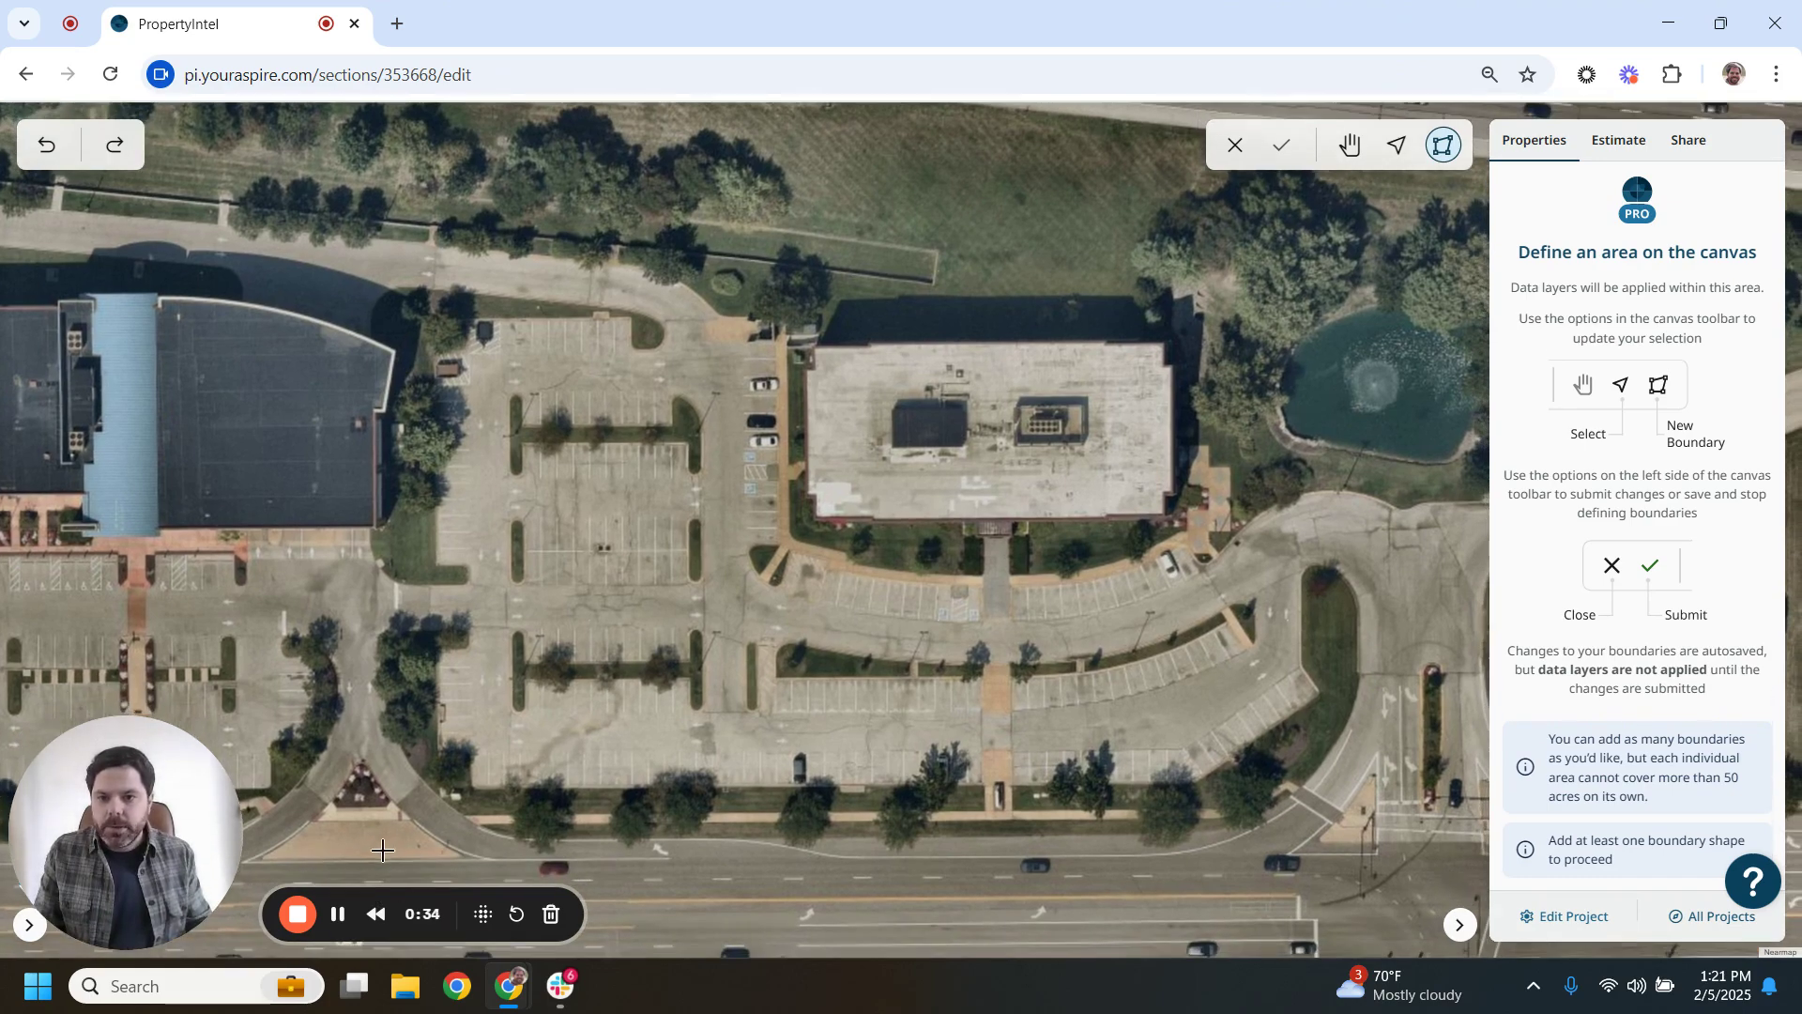
left_click(376, 858)
left_click_drag(413, 188, 419, 331)
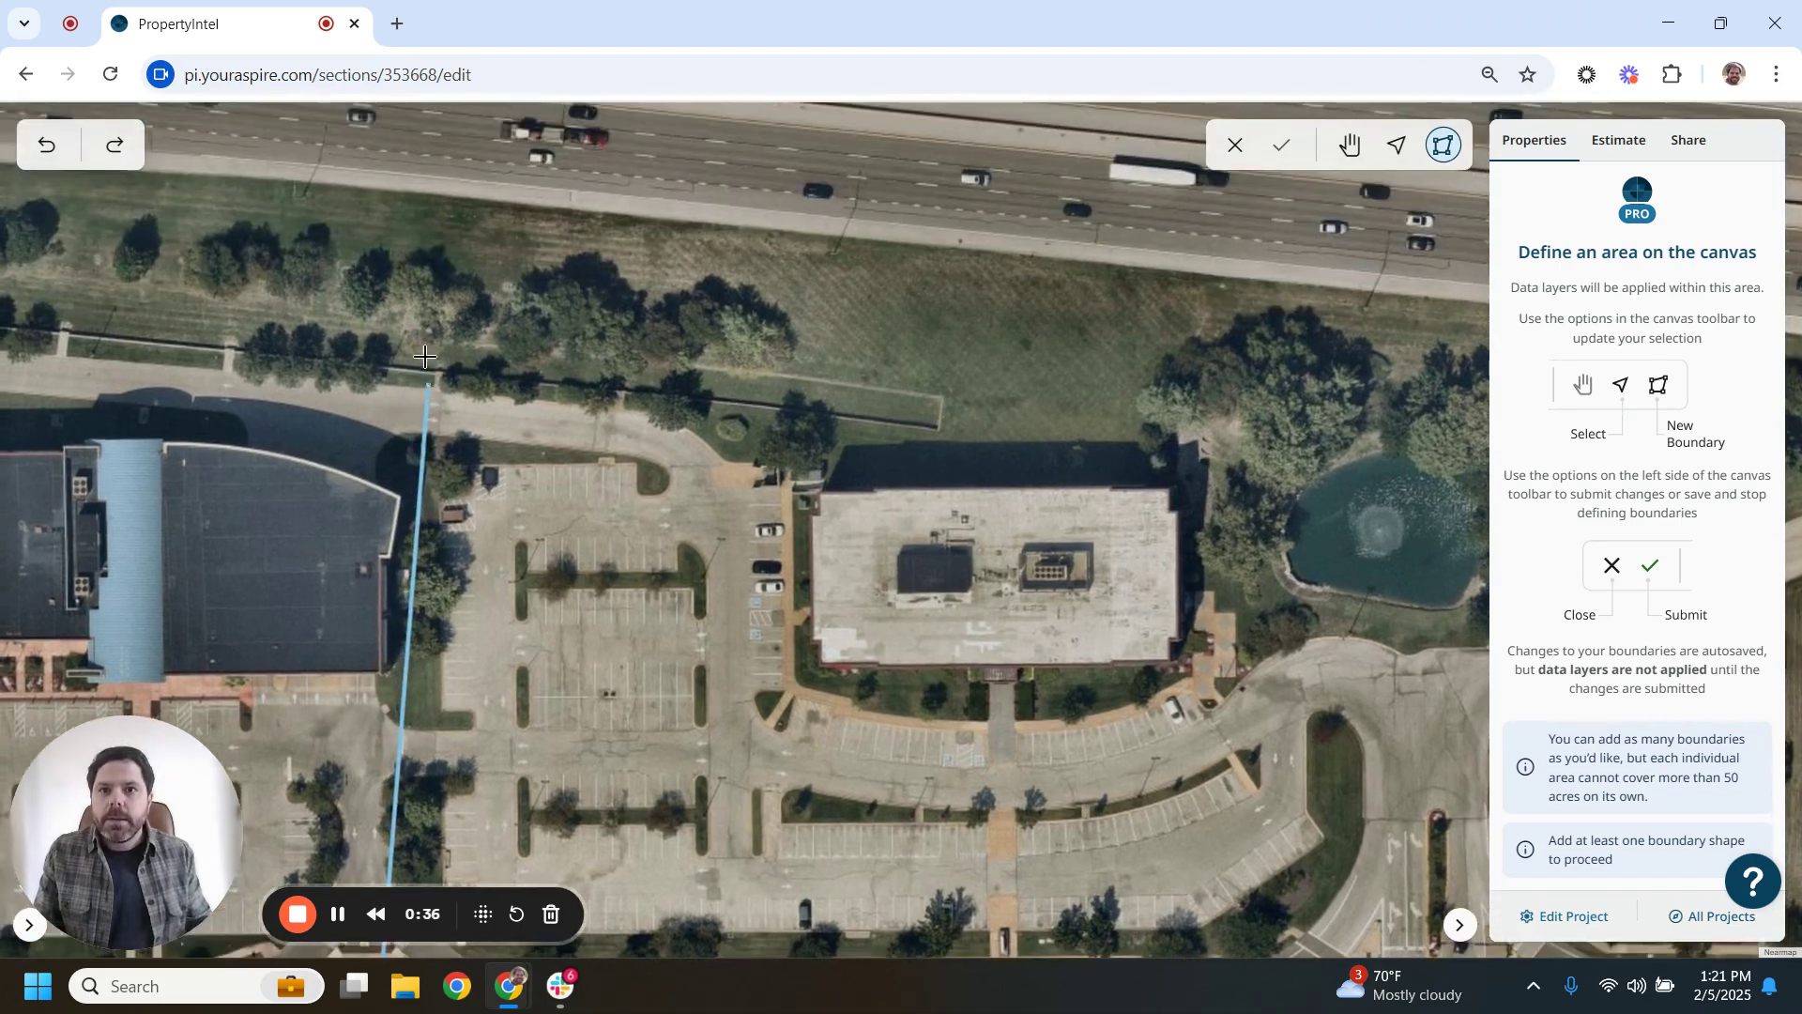
left_click(419, 196)
left_click_drag(1124, 427, 792, 363)
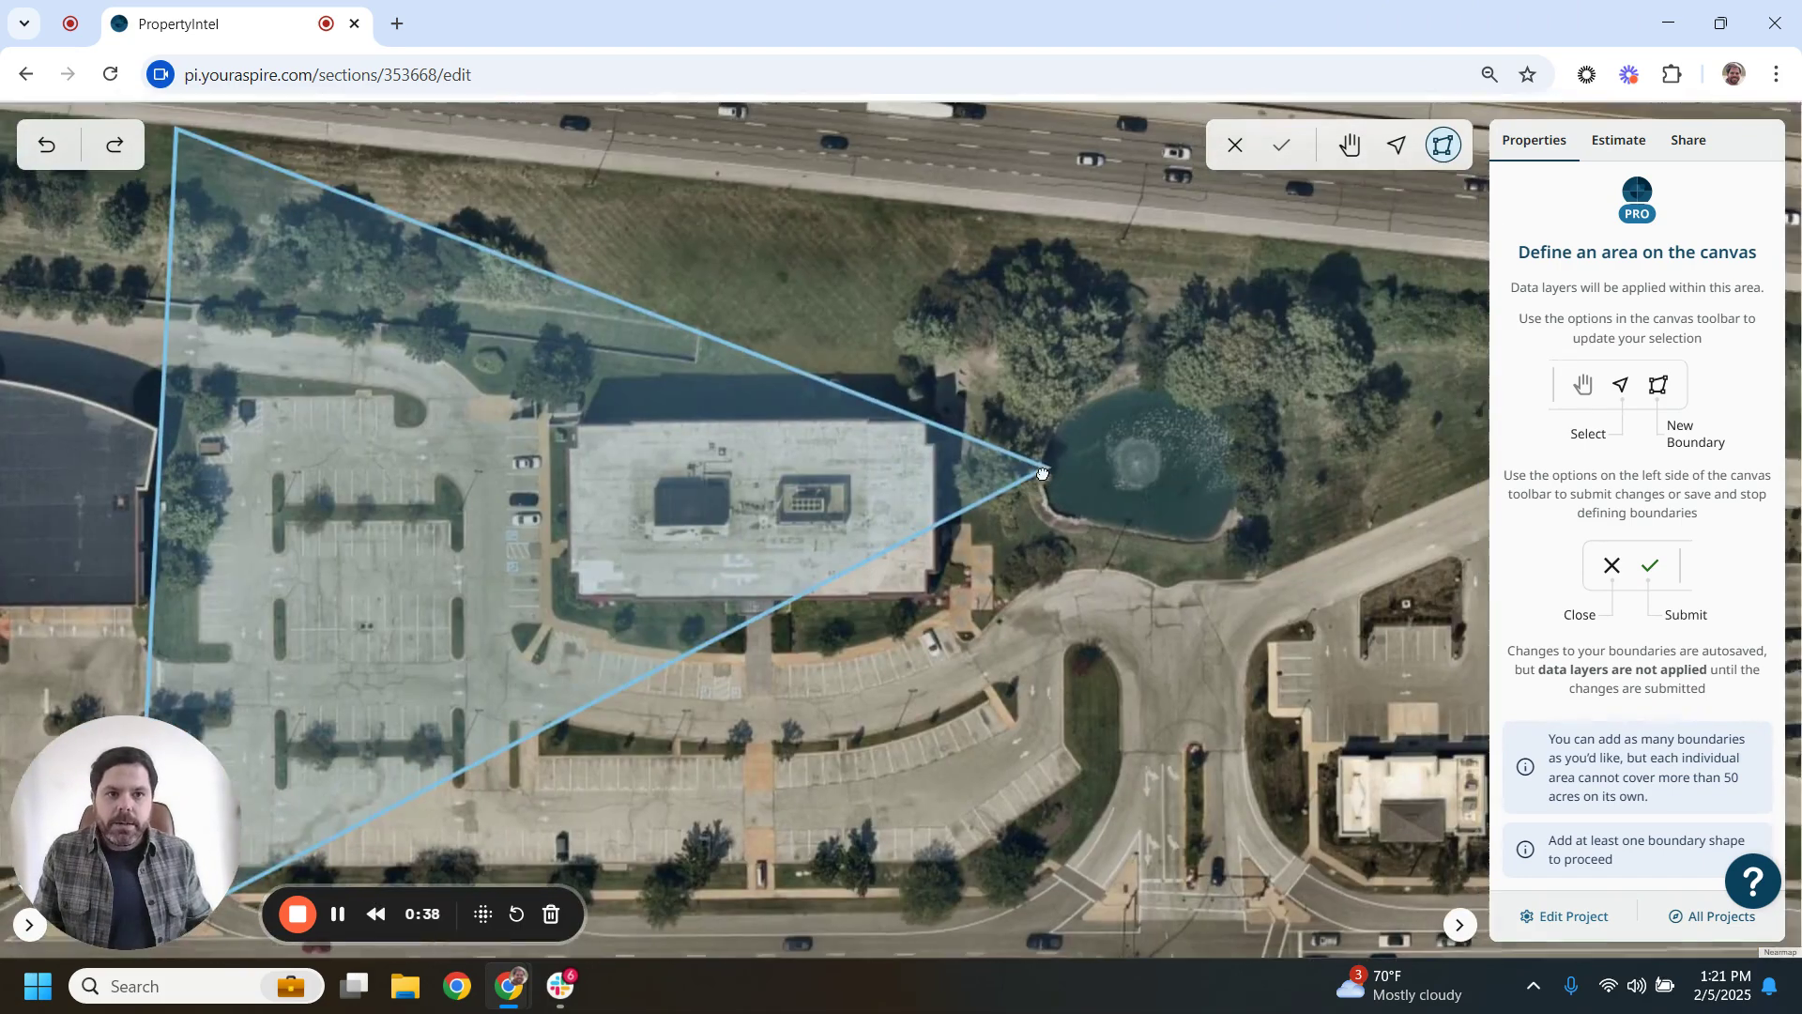
left_click(1249, 246)
left_click_drag(1246, 935, 1255, 714)
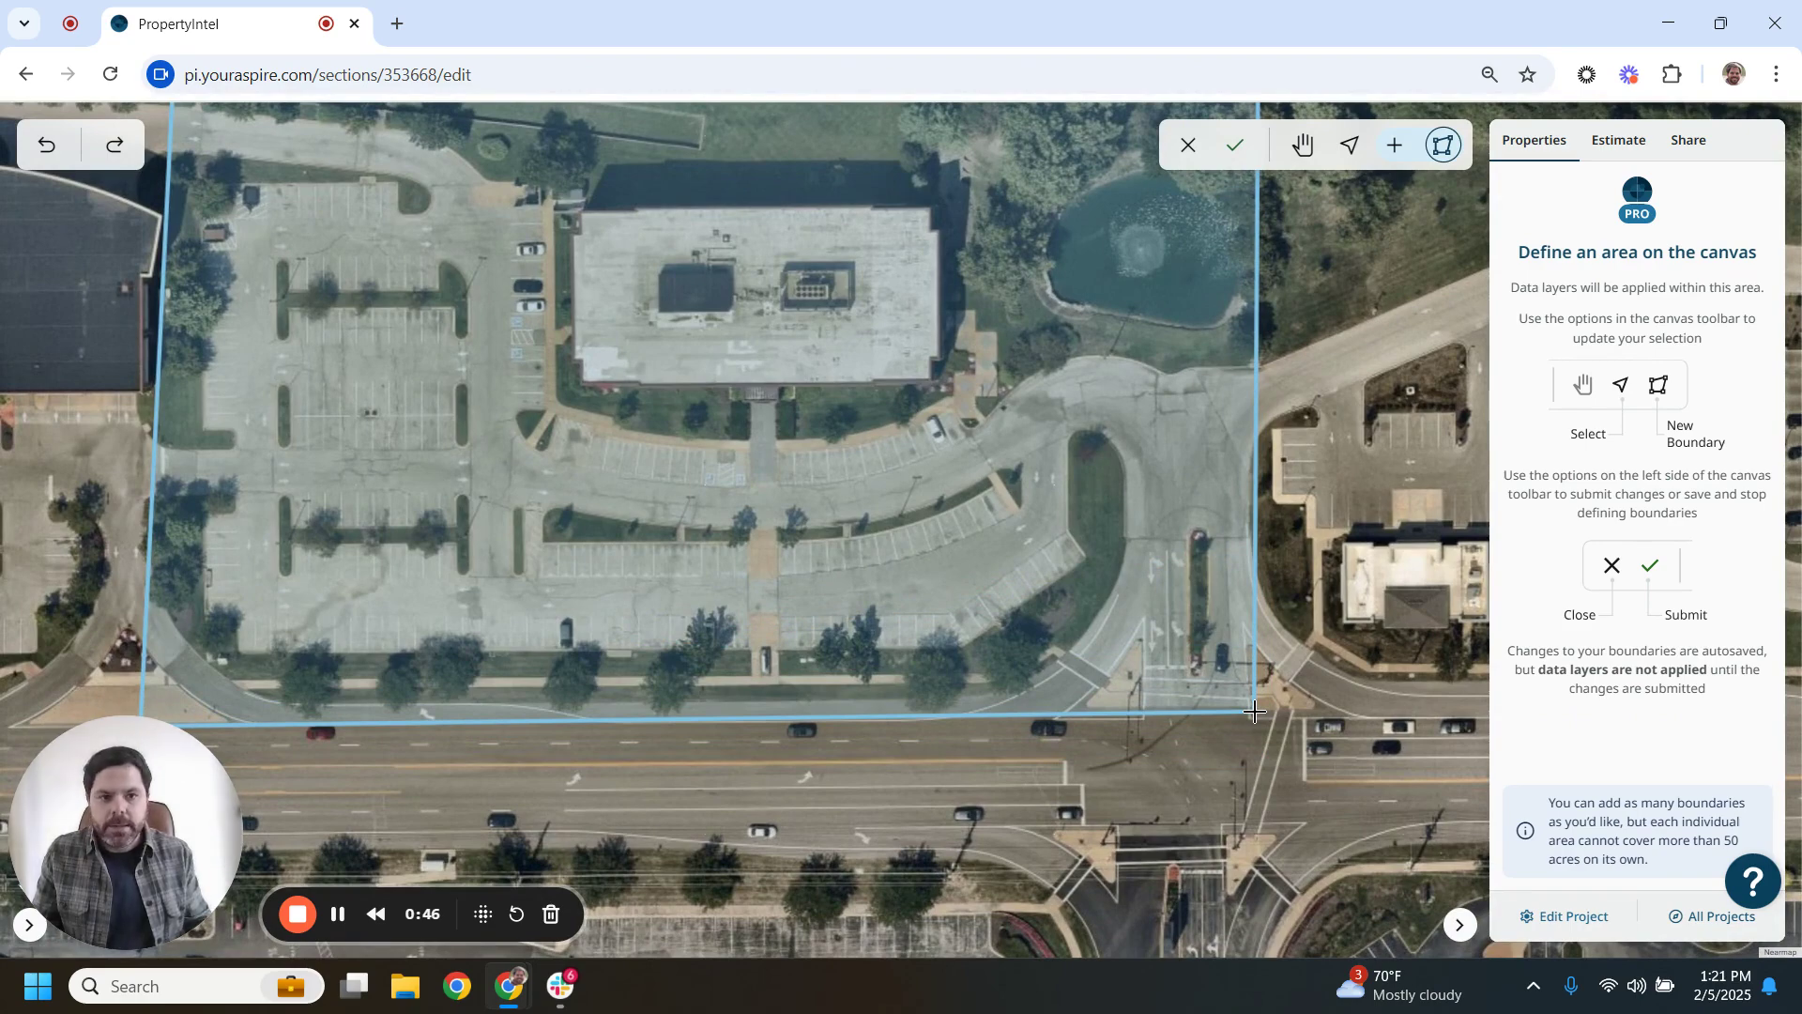
left_click(1255, 712)
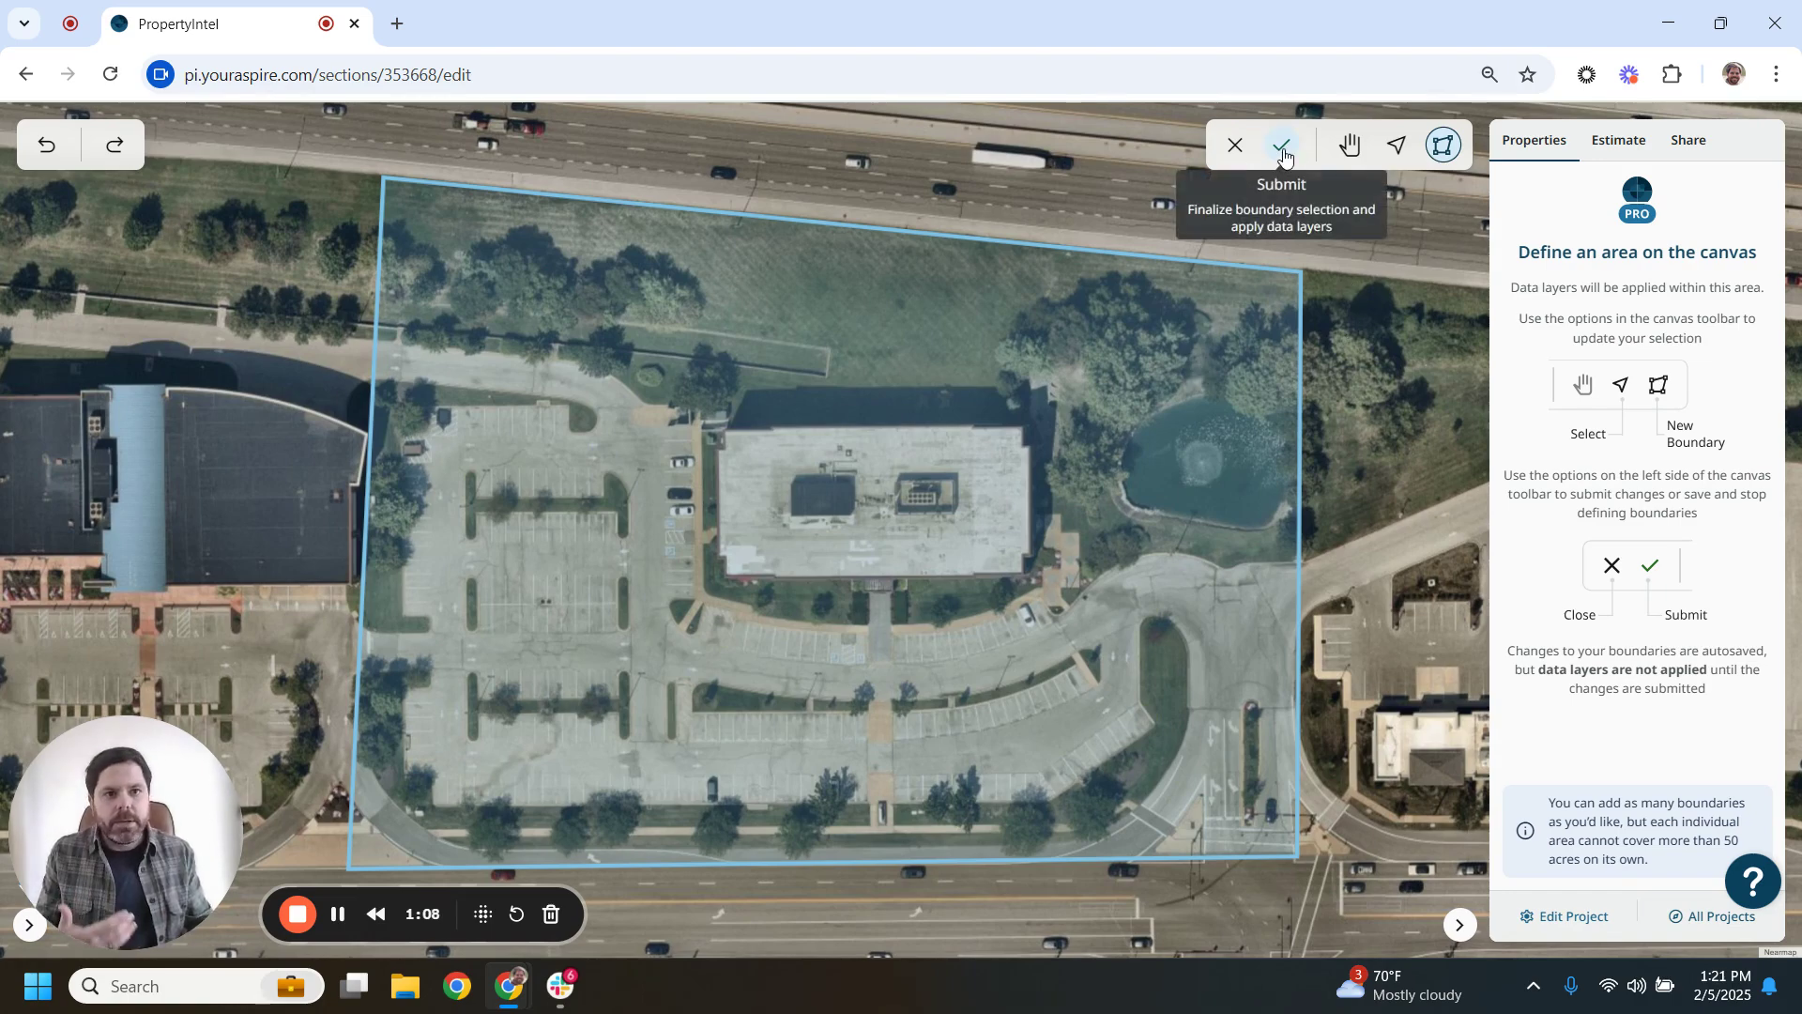
Submit the boundary and enable Building Footprints, showing Building 20,913 SF and Roof 20,473 SF
left_click(1285, 156)
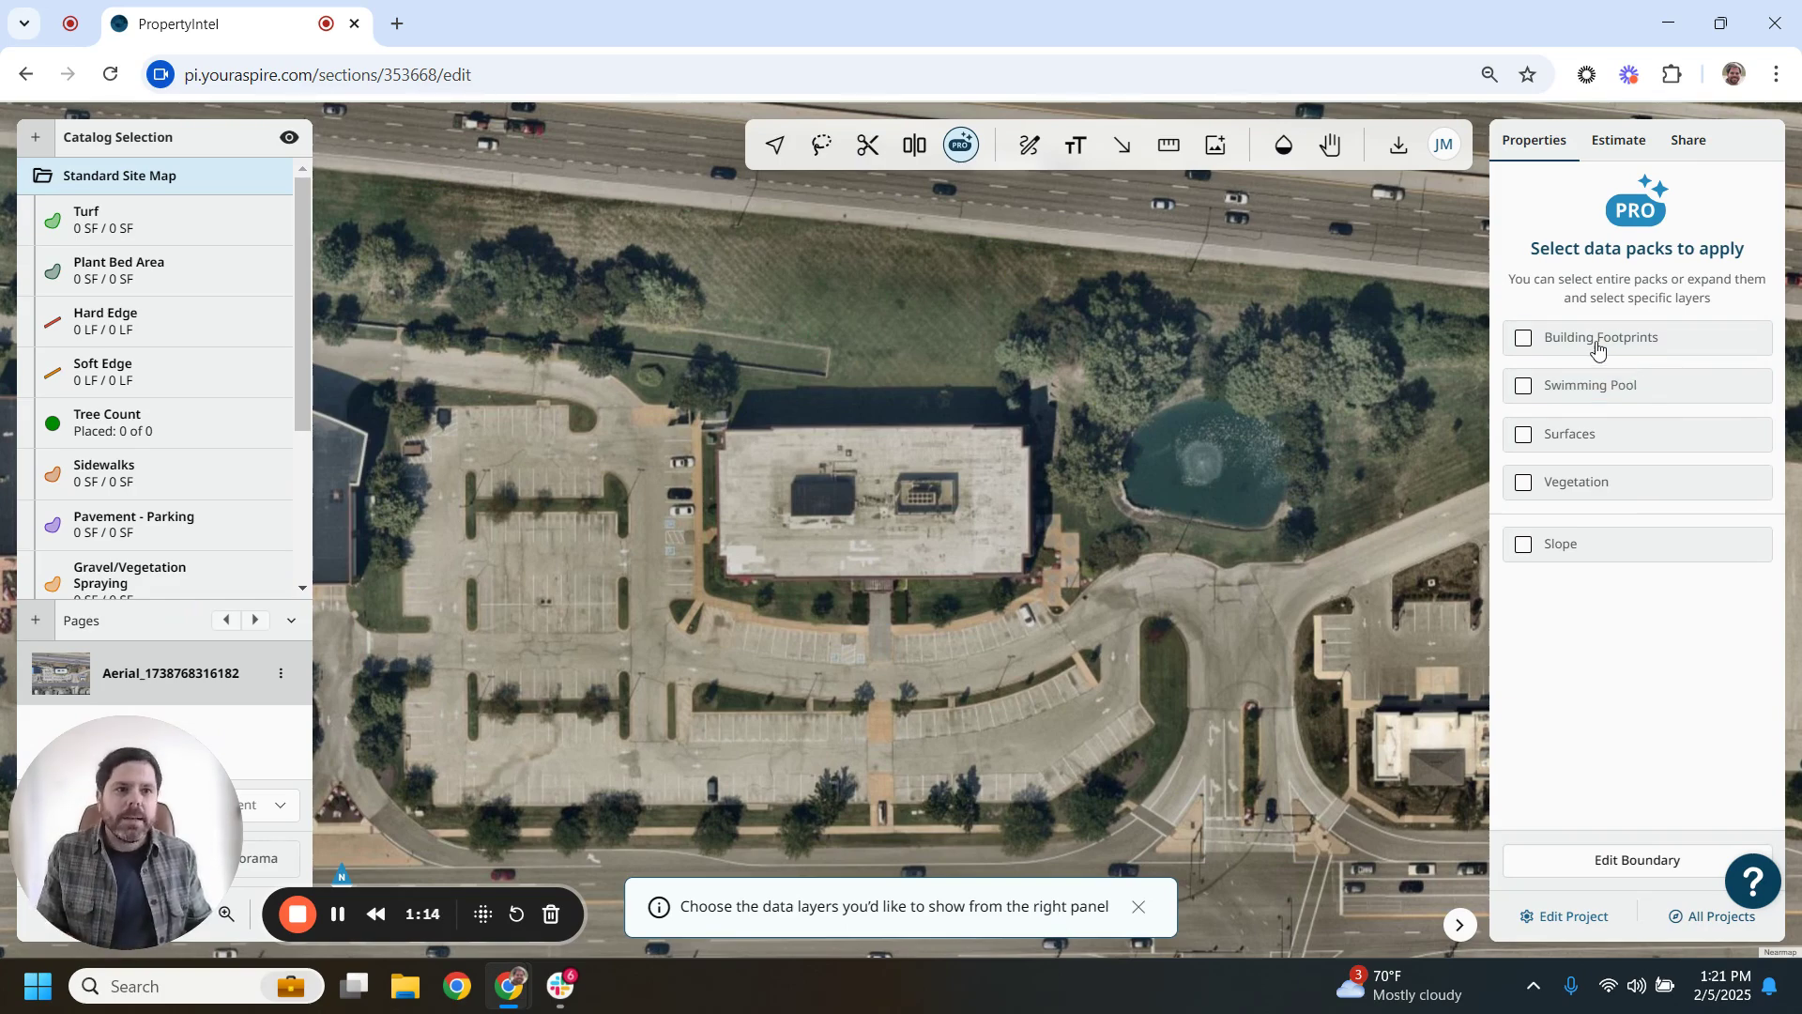
left_click(1522, 340)
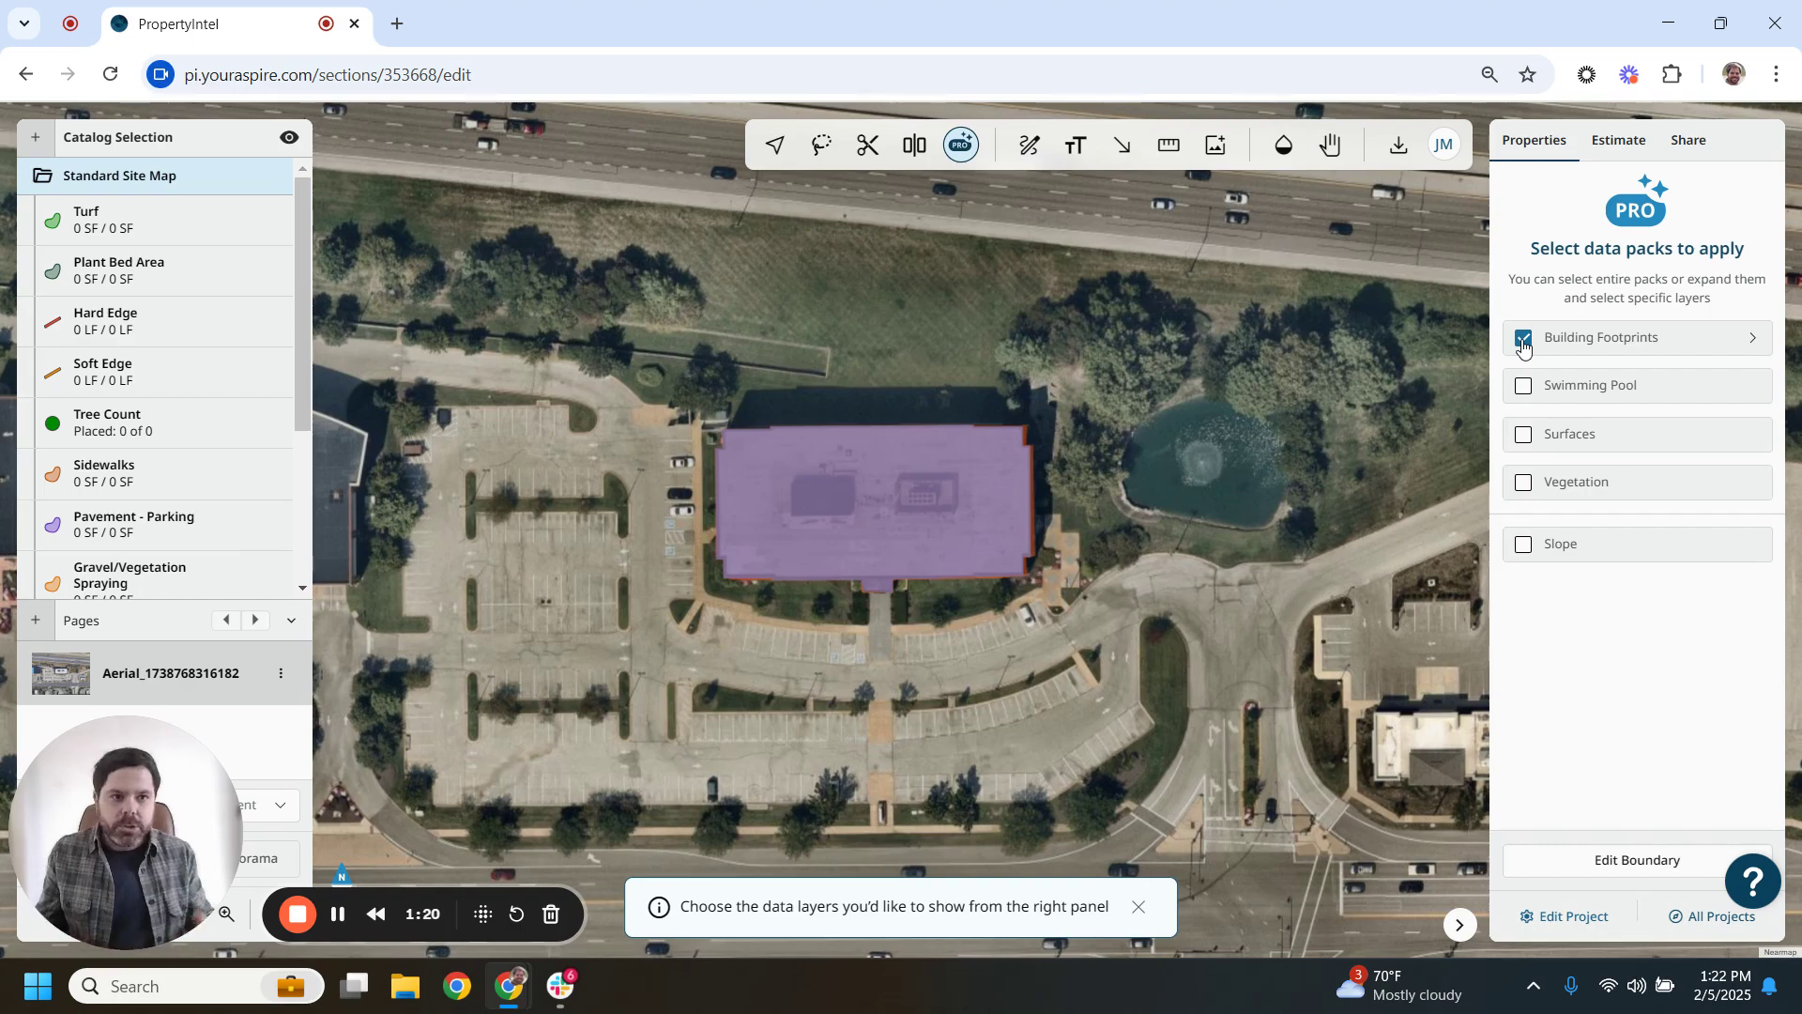
left_click(1750, 344)
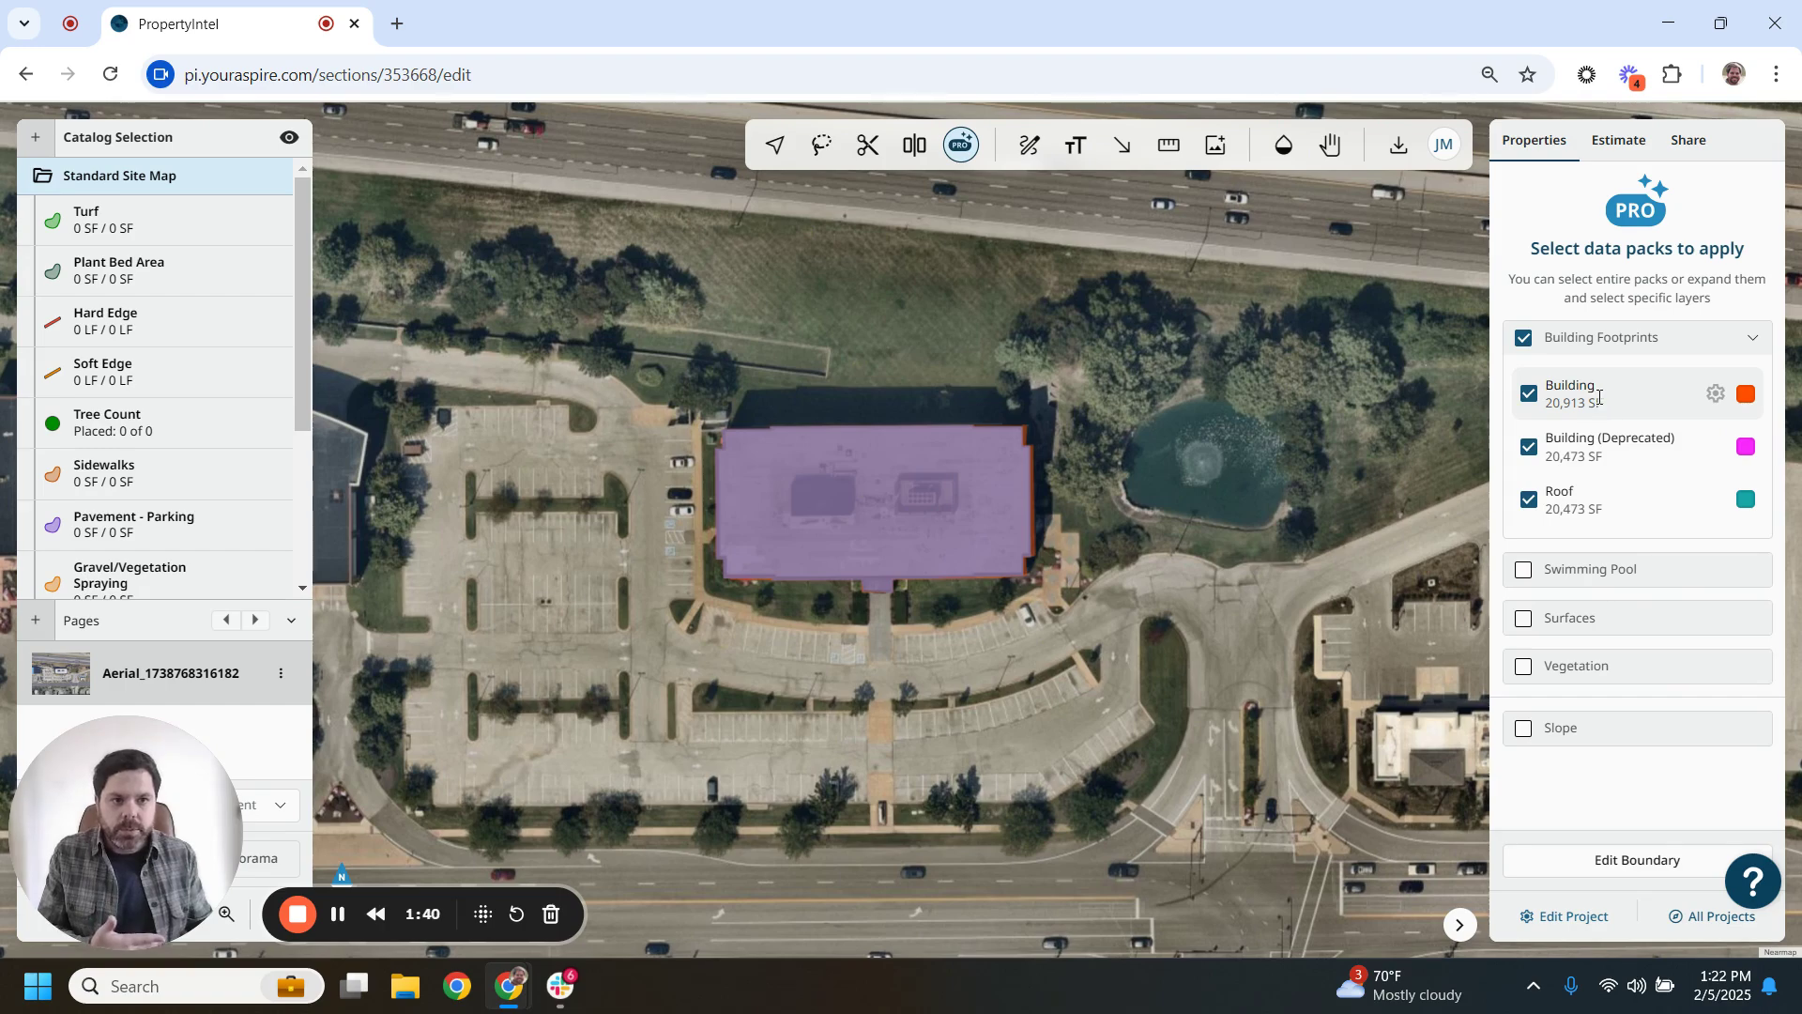
Enable Surfaces and review its layers: Asphalt 99,073 SF, Lawn Grass 76,119 SF, Water Body 8,557 SF
left_click(1524, 622)
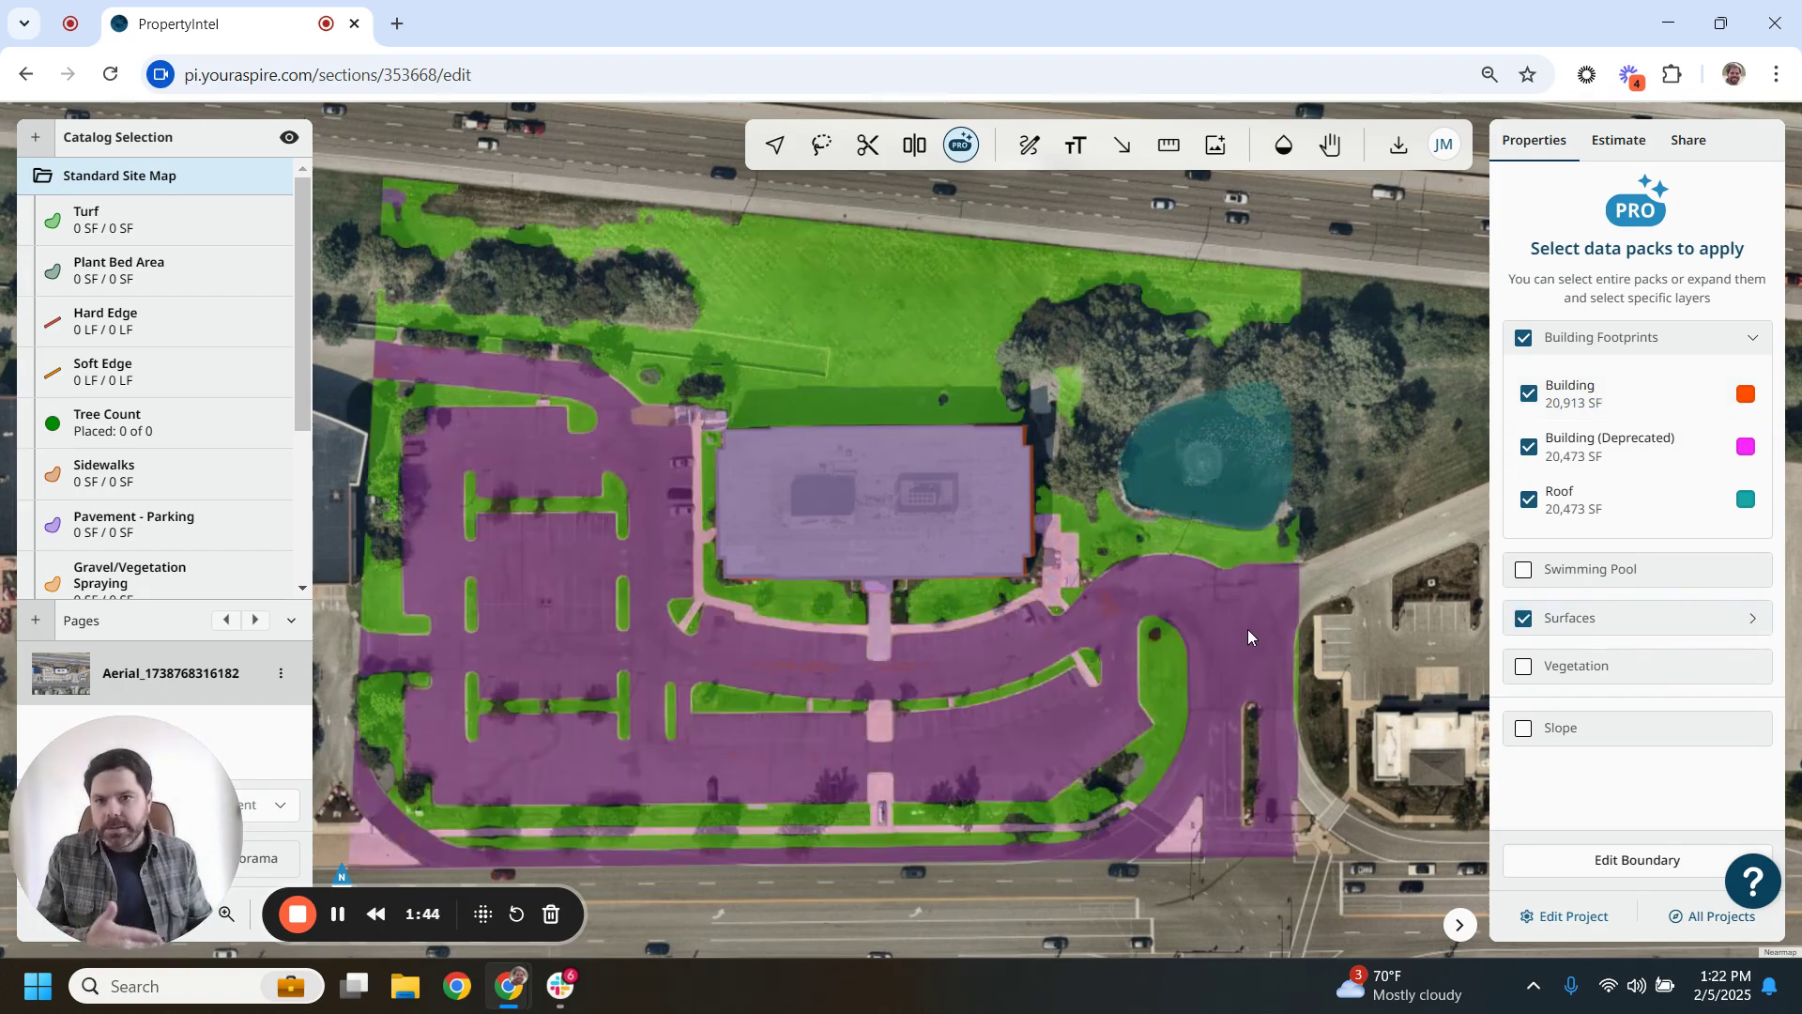
left_click_drag(1343, 692, 1363, 665)
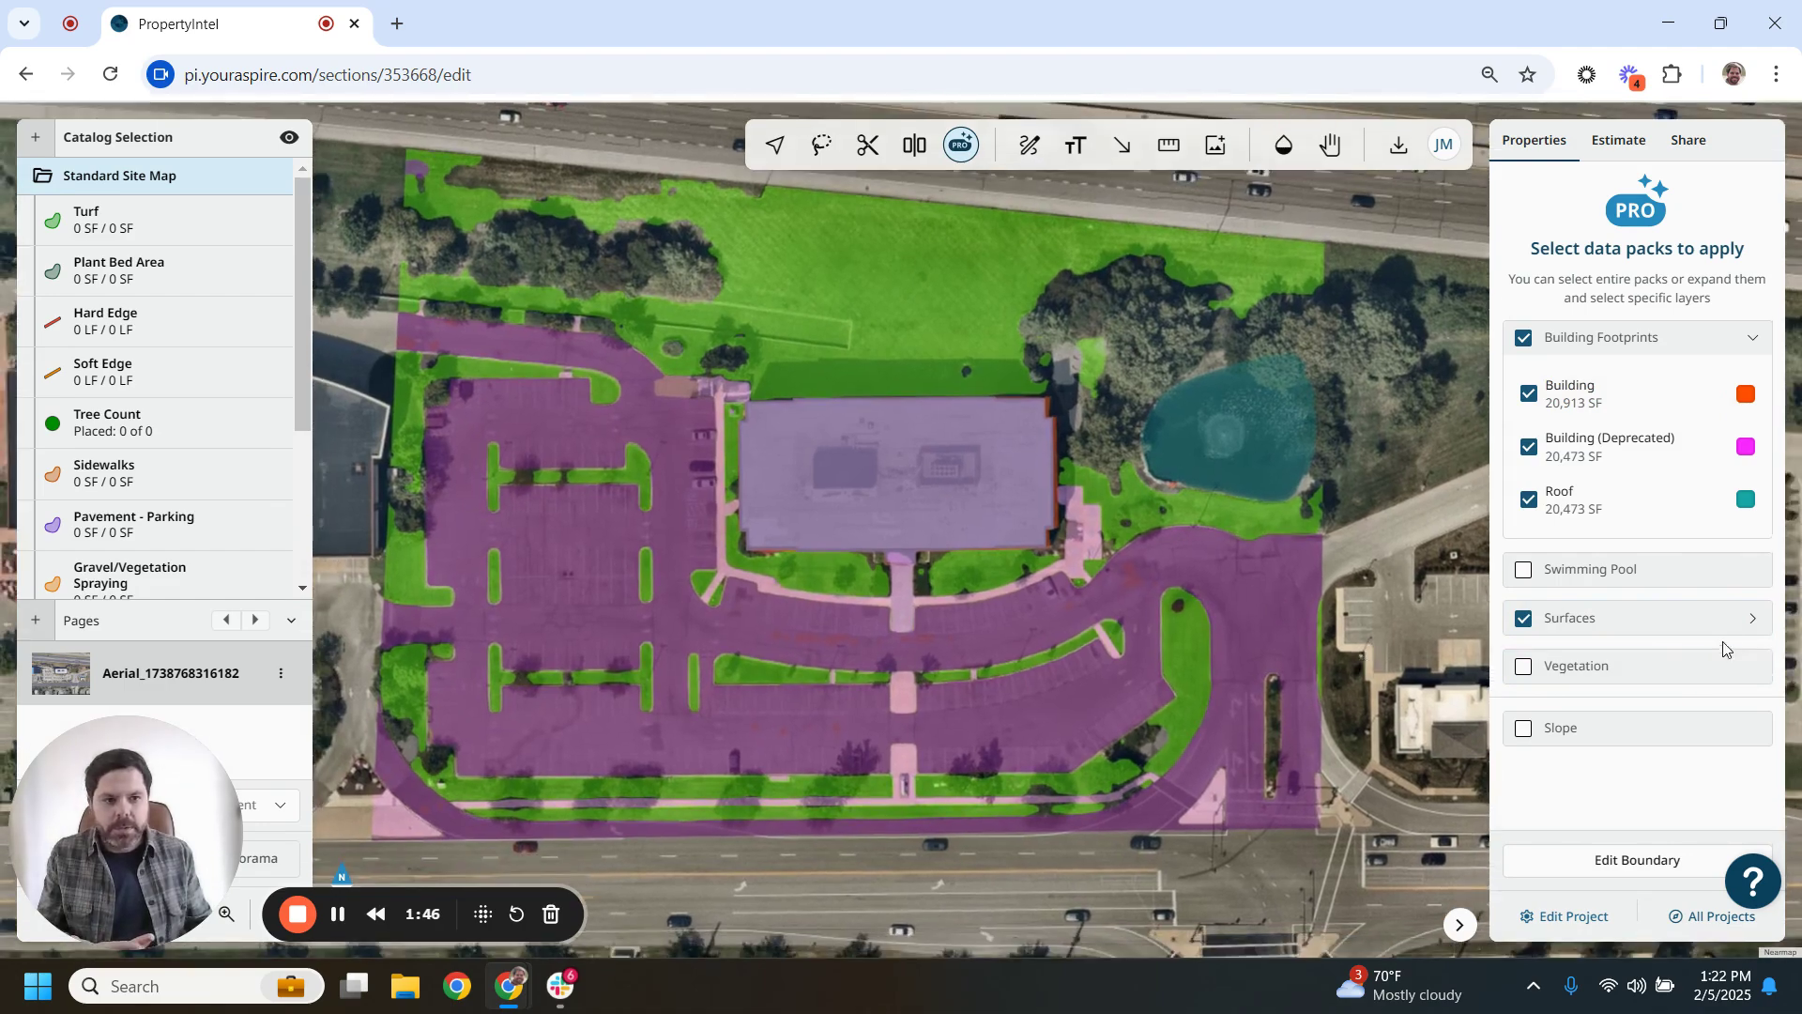
left_click(1748, 619)
scroll(1662, 642, "down", 3)
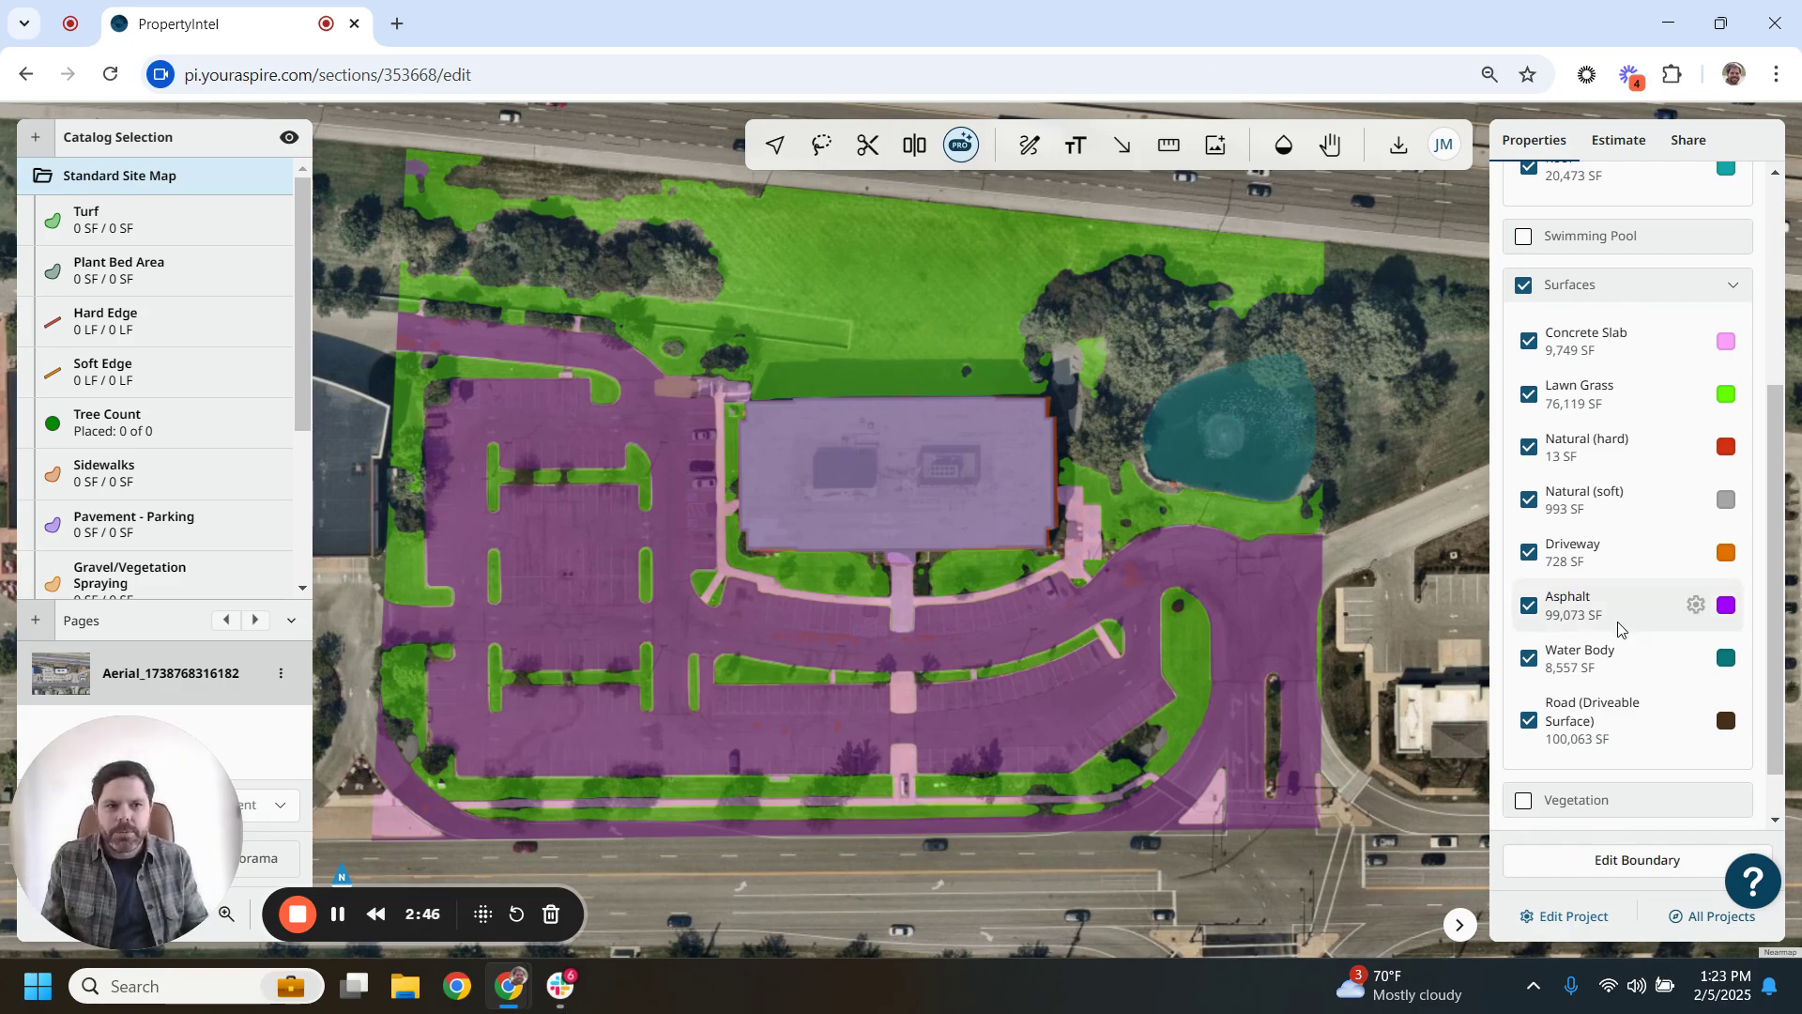
scroll(1617, 629, "down", 1)
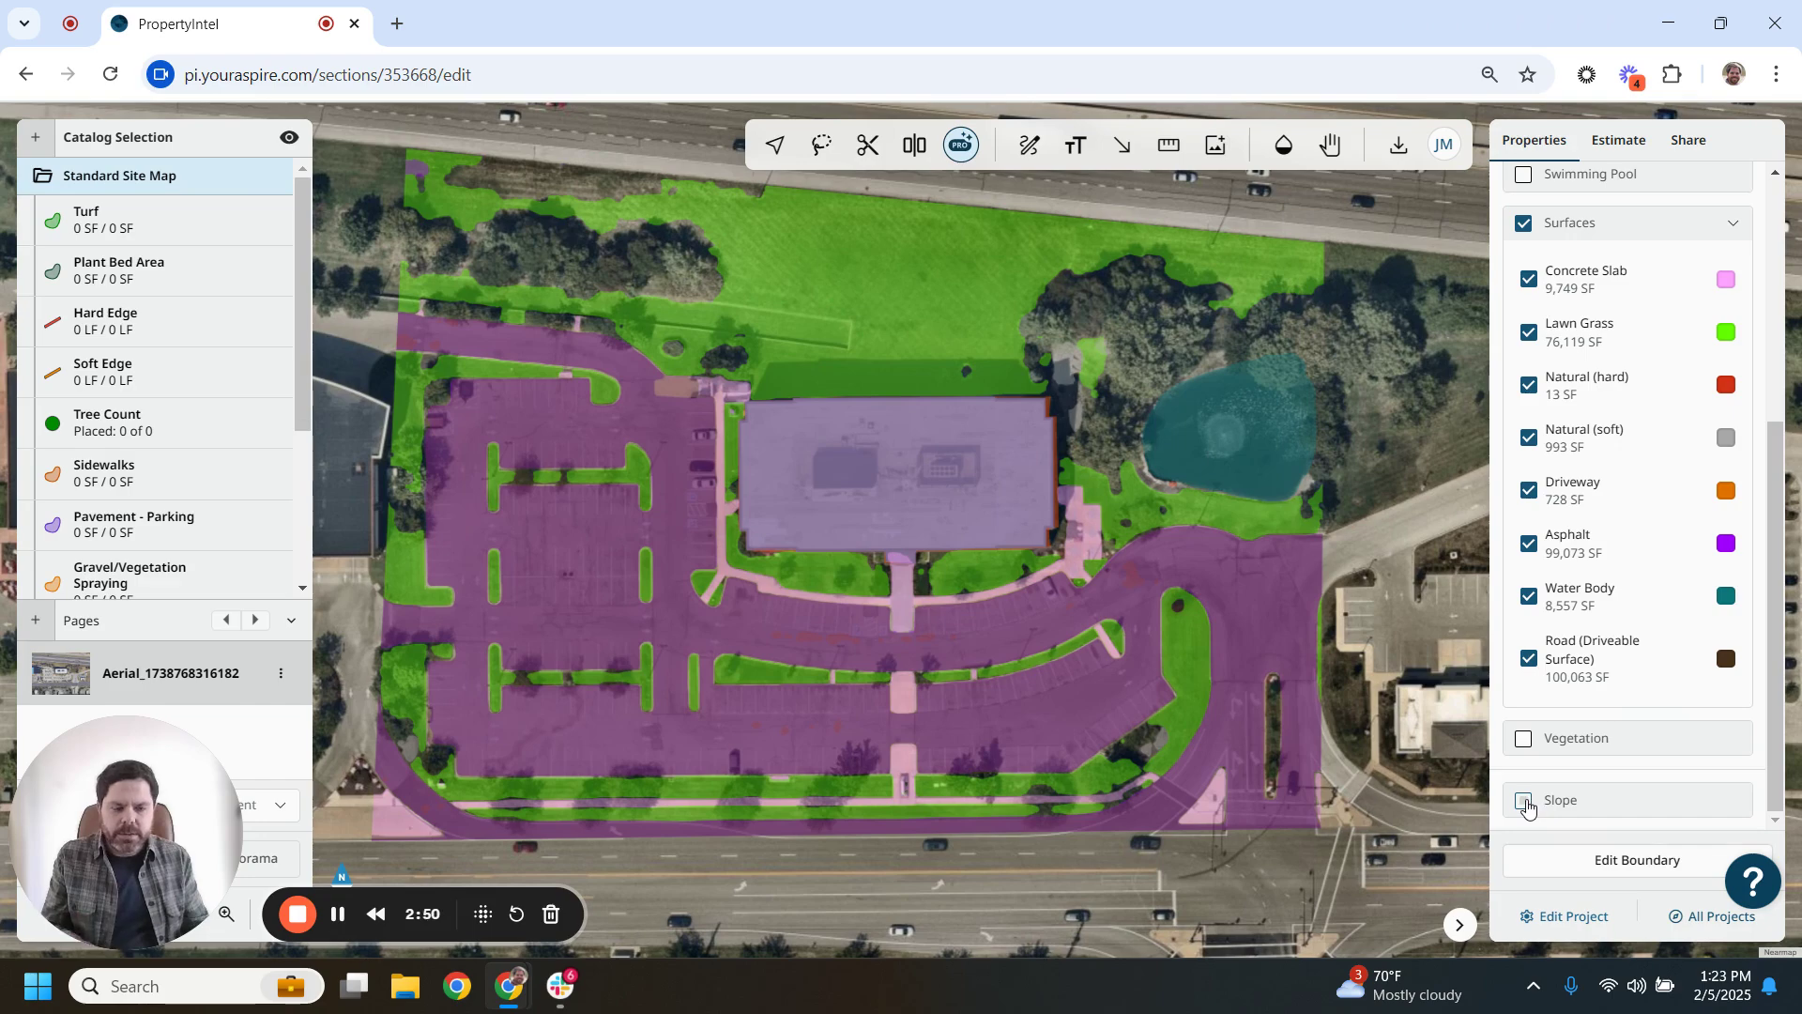
Turn on the Slope heatmap pack over the site
left_click(1525, 803)
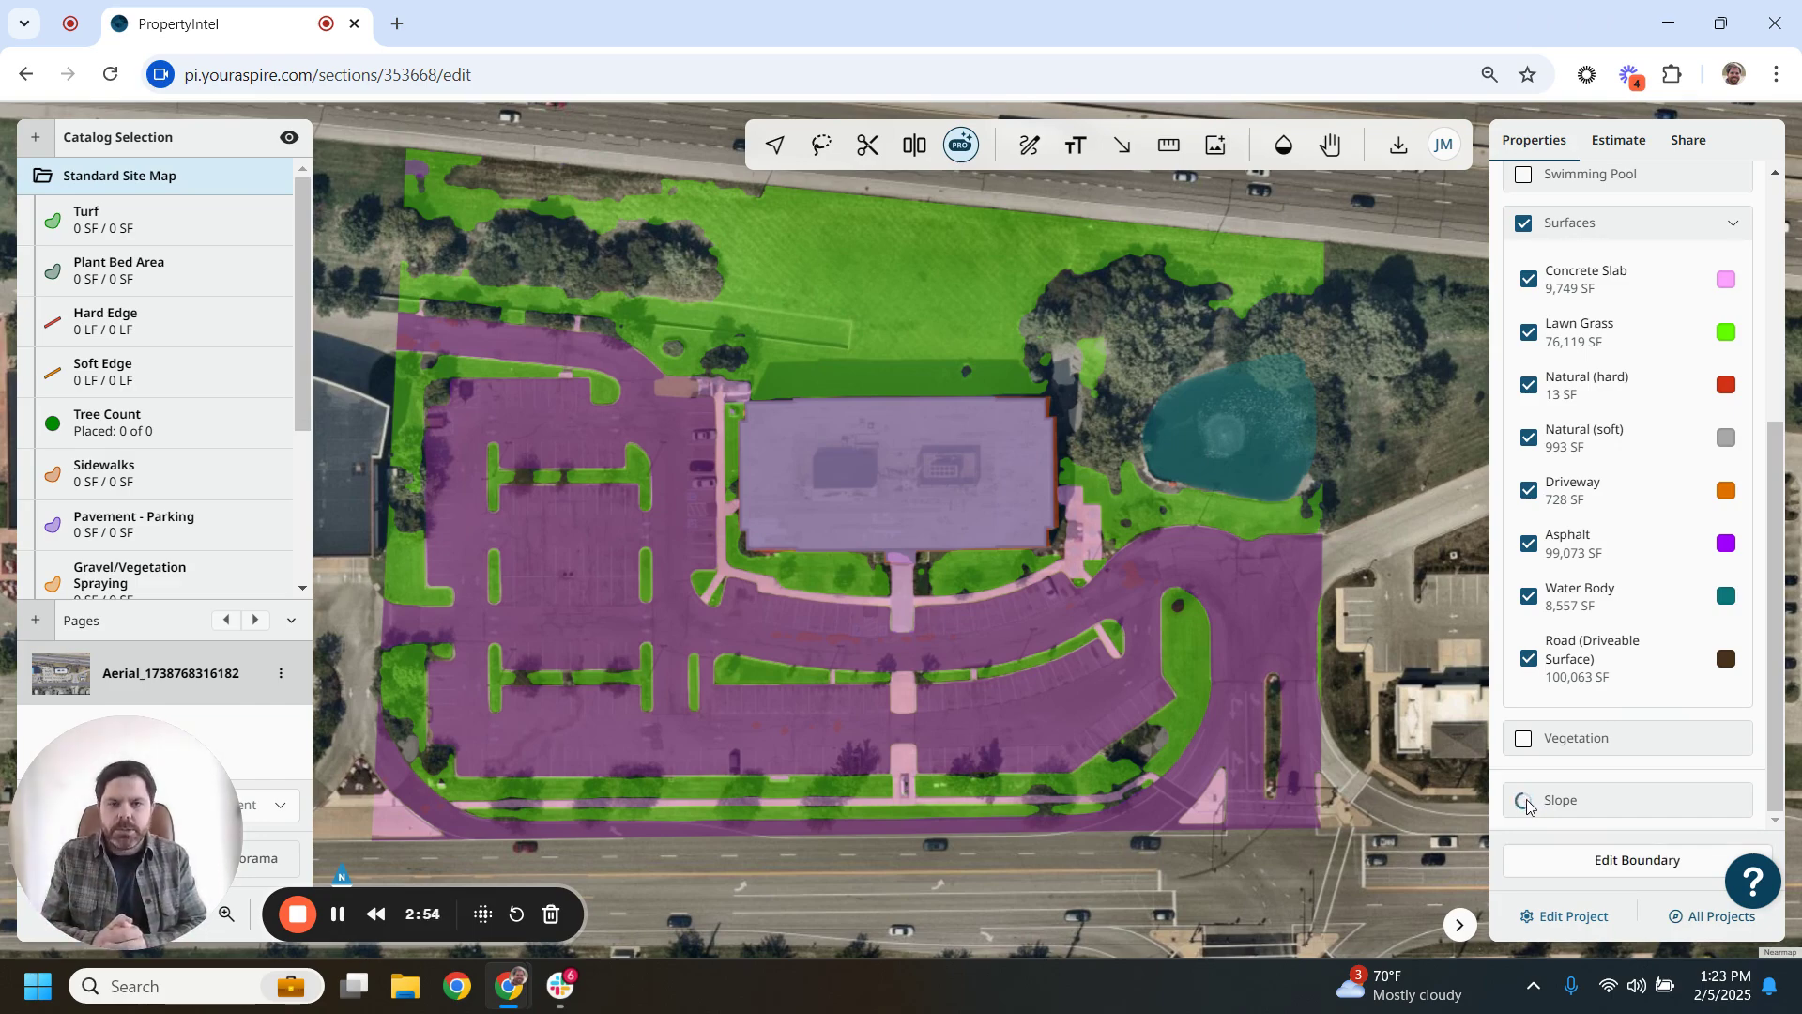
scroll(1627, 719, "up", 1)
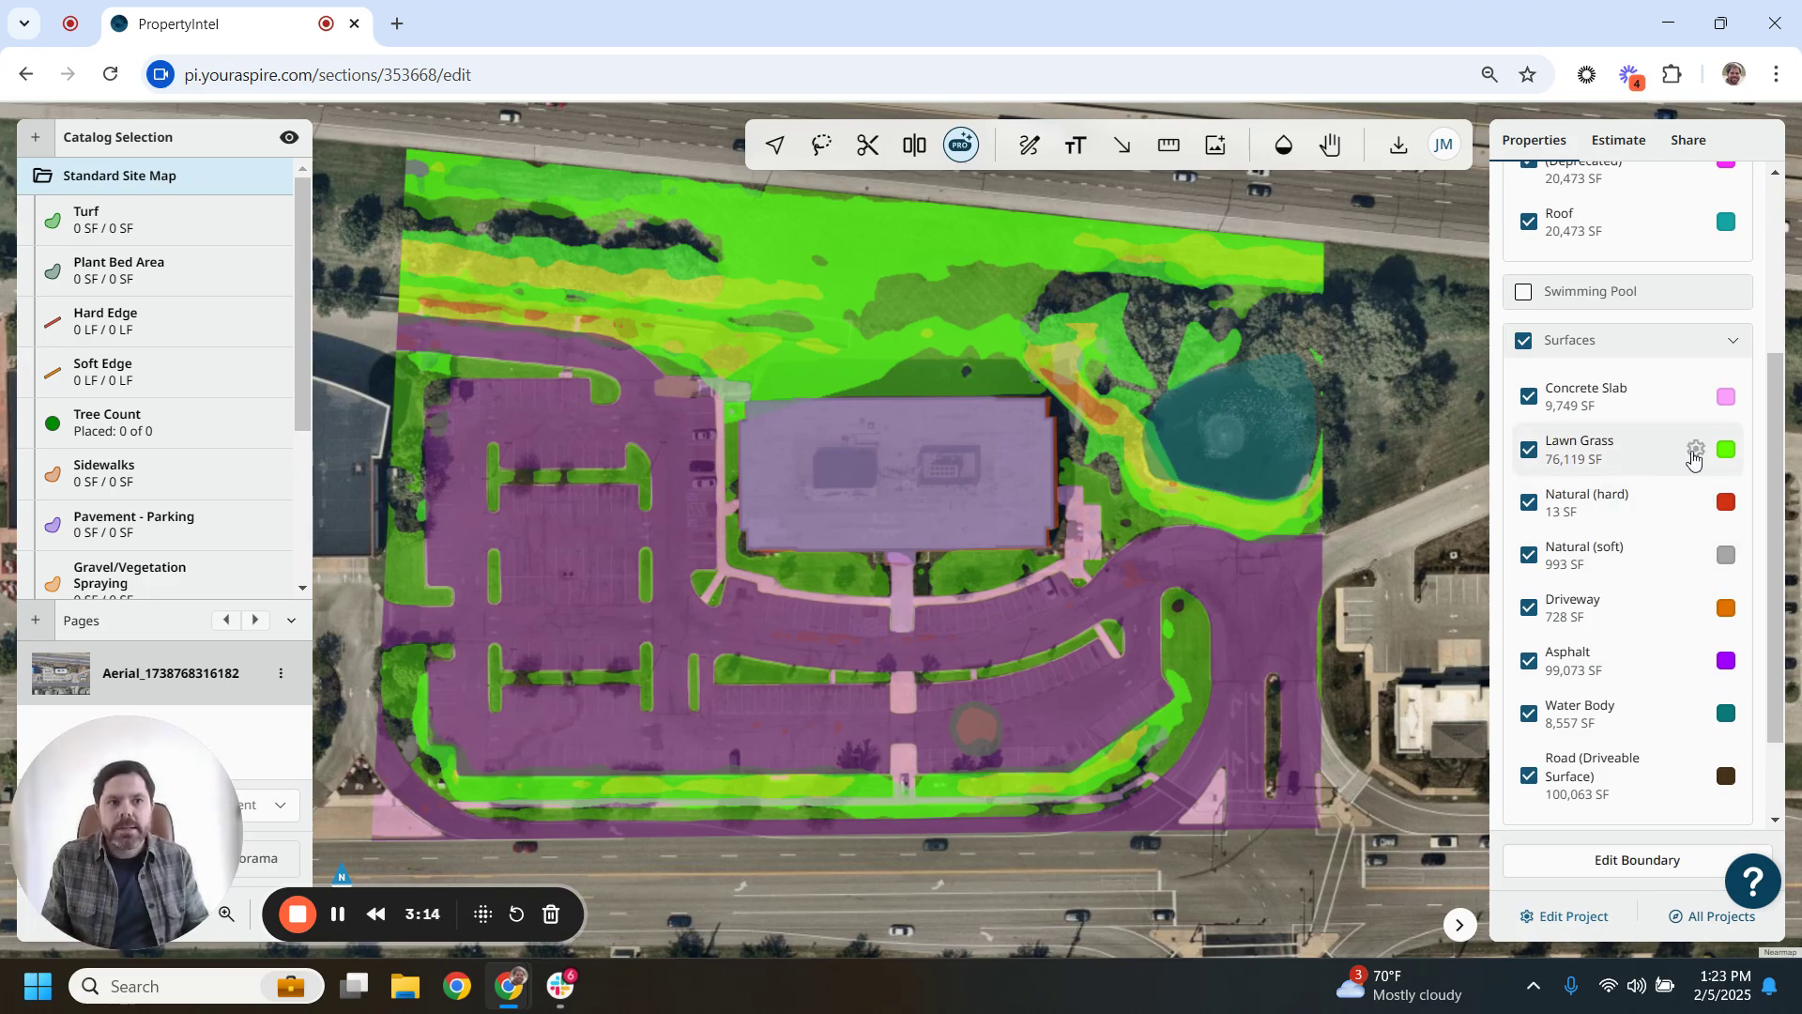
Associate the Lawn Grass layer with Turf and convert it, giving Turf 76,119 SF
left_click(1698, 451)
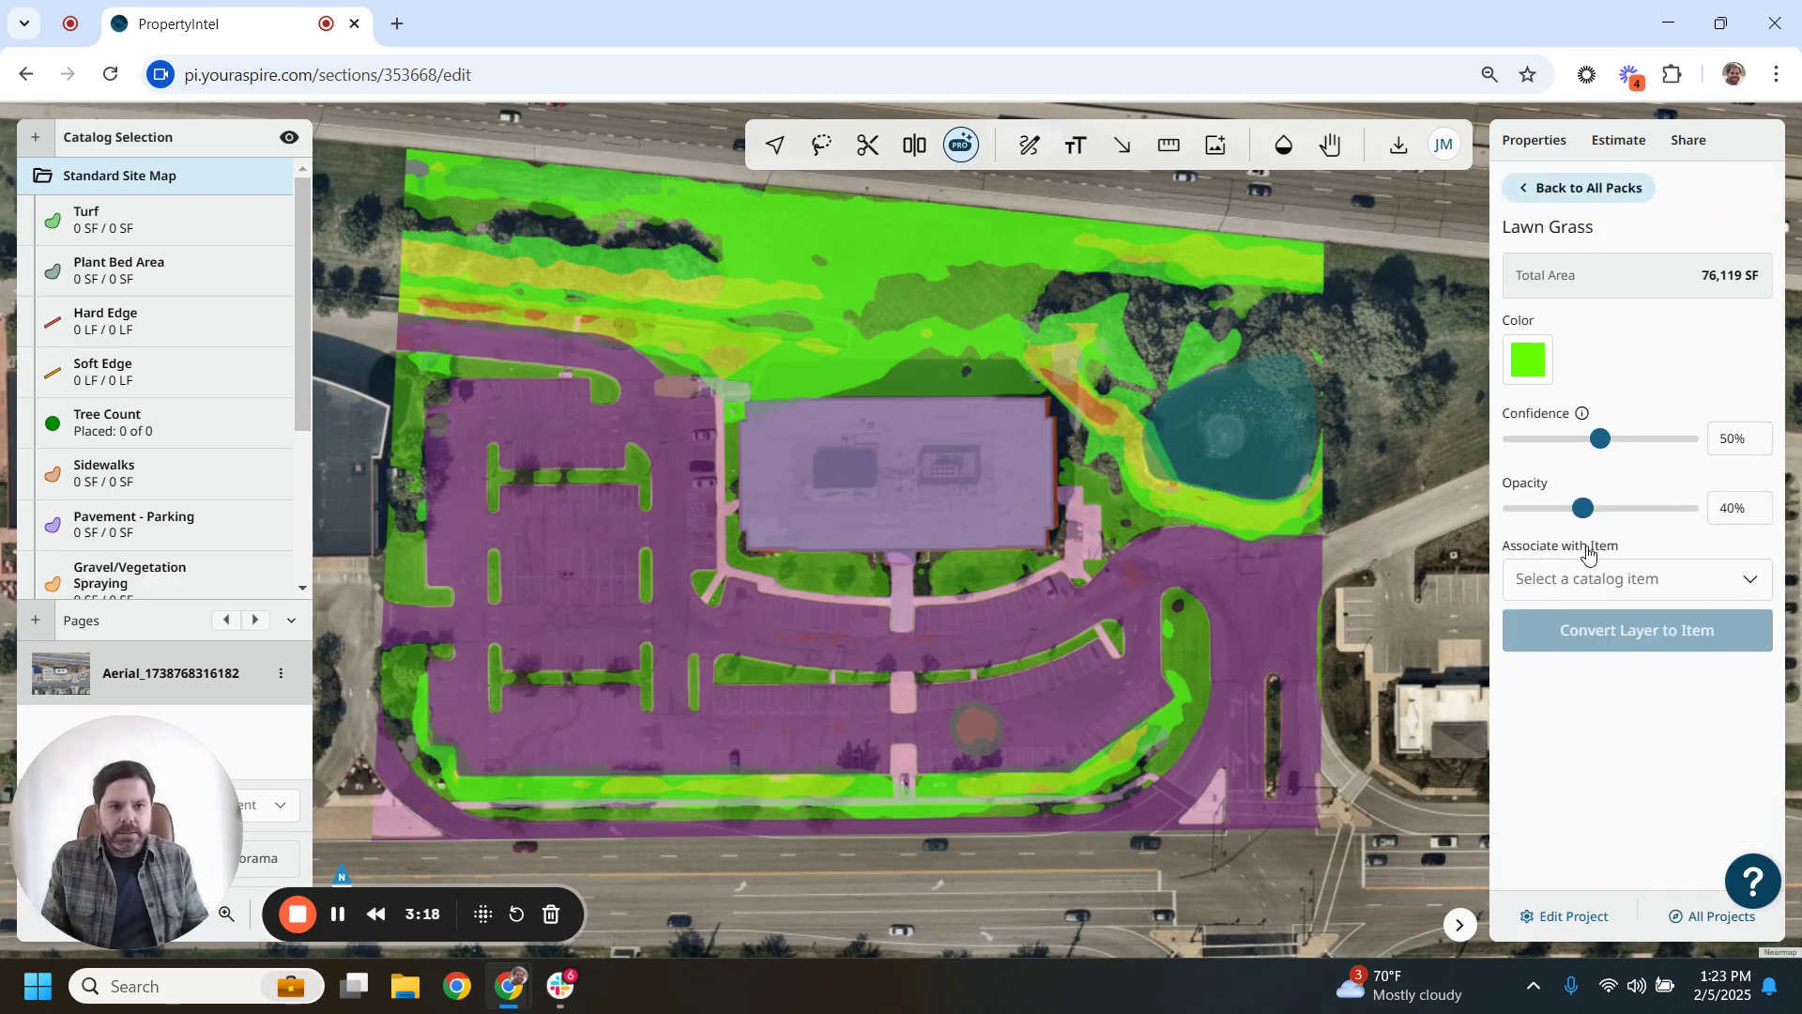
left_click(1656, 583)
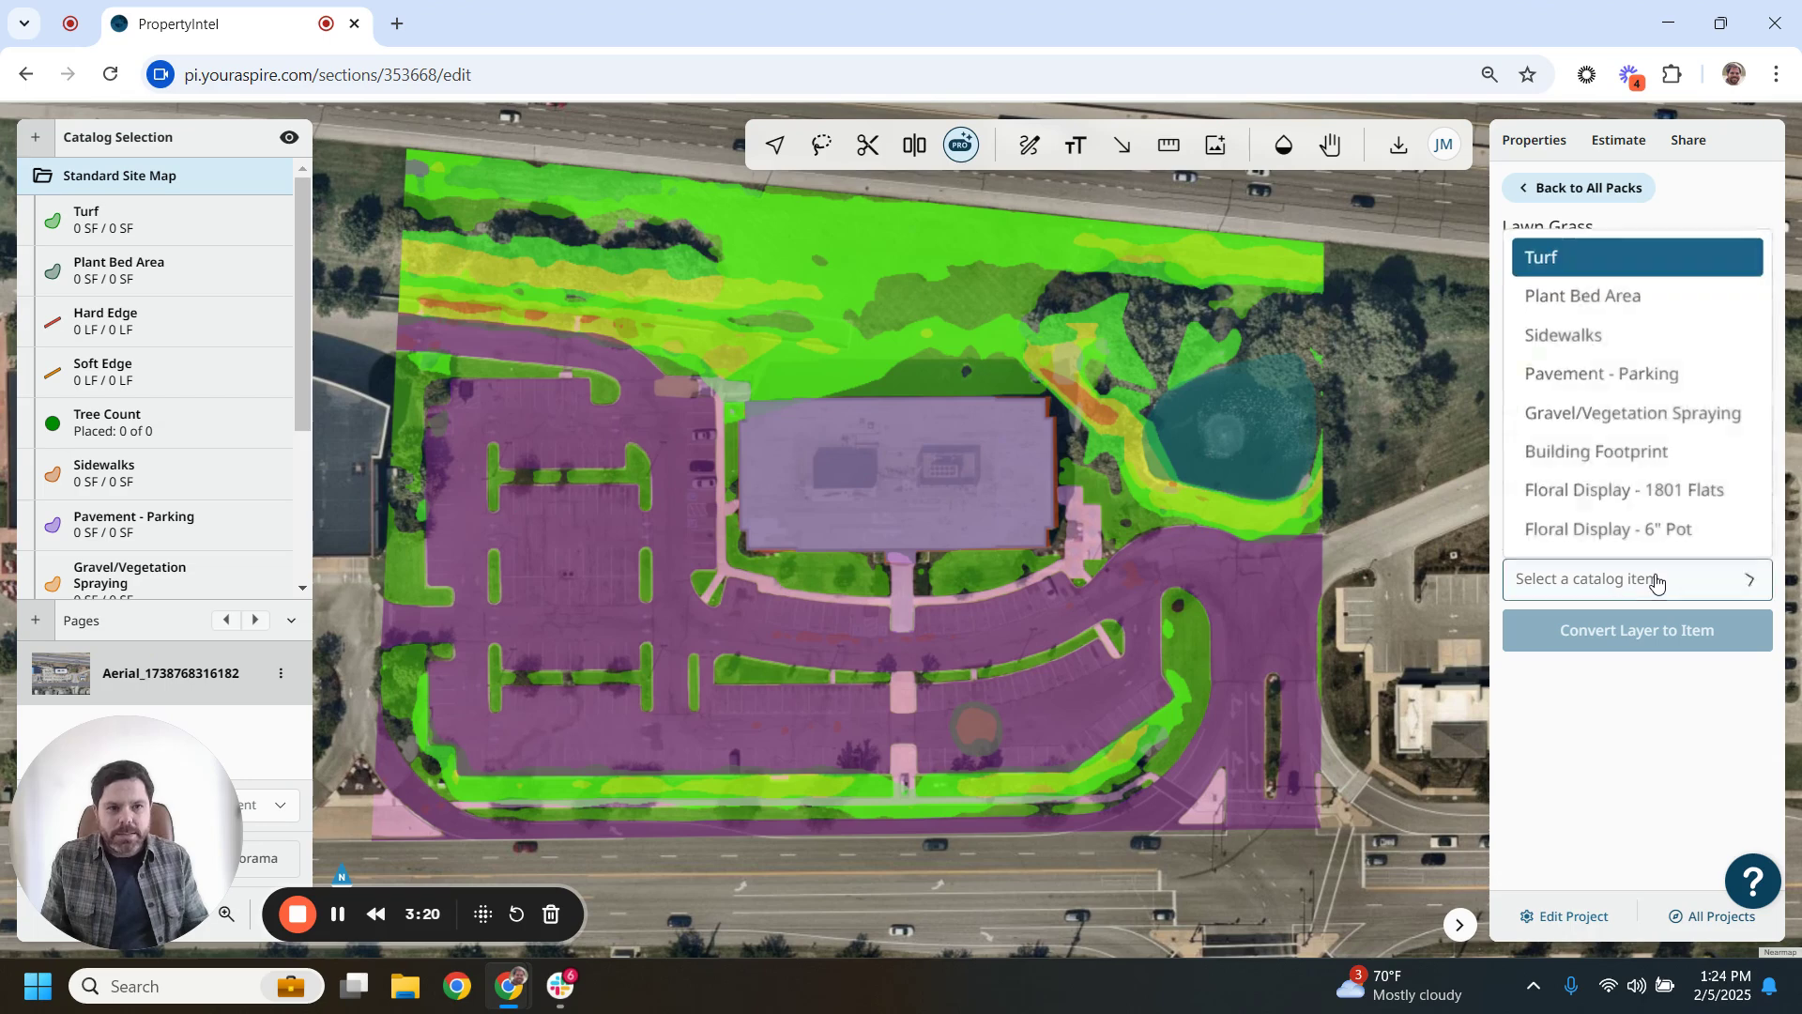
left_click(1593, 266)
left_click(1655, 636)
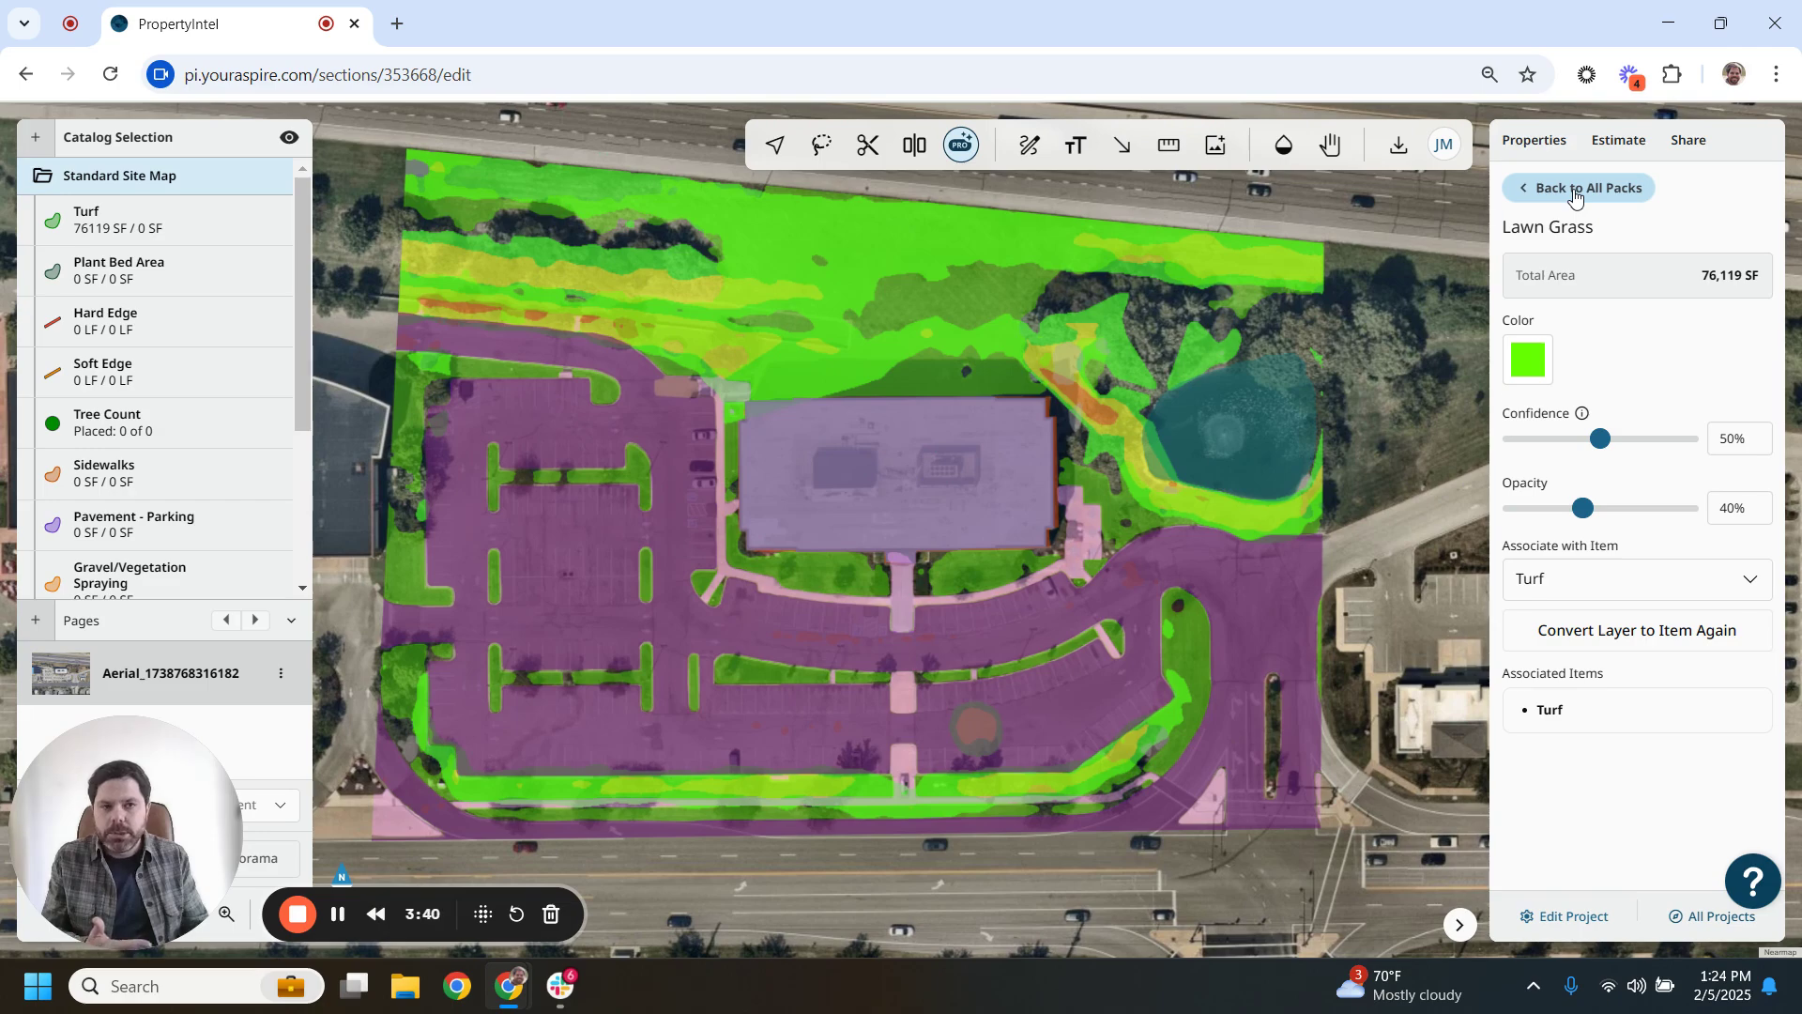
Close ProMaps, select the large northern turf polygon and open the Turf item editor
left_click(968, 153)
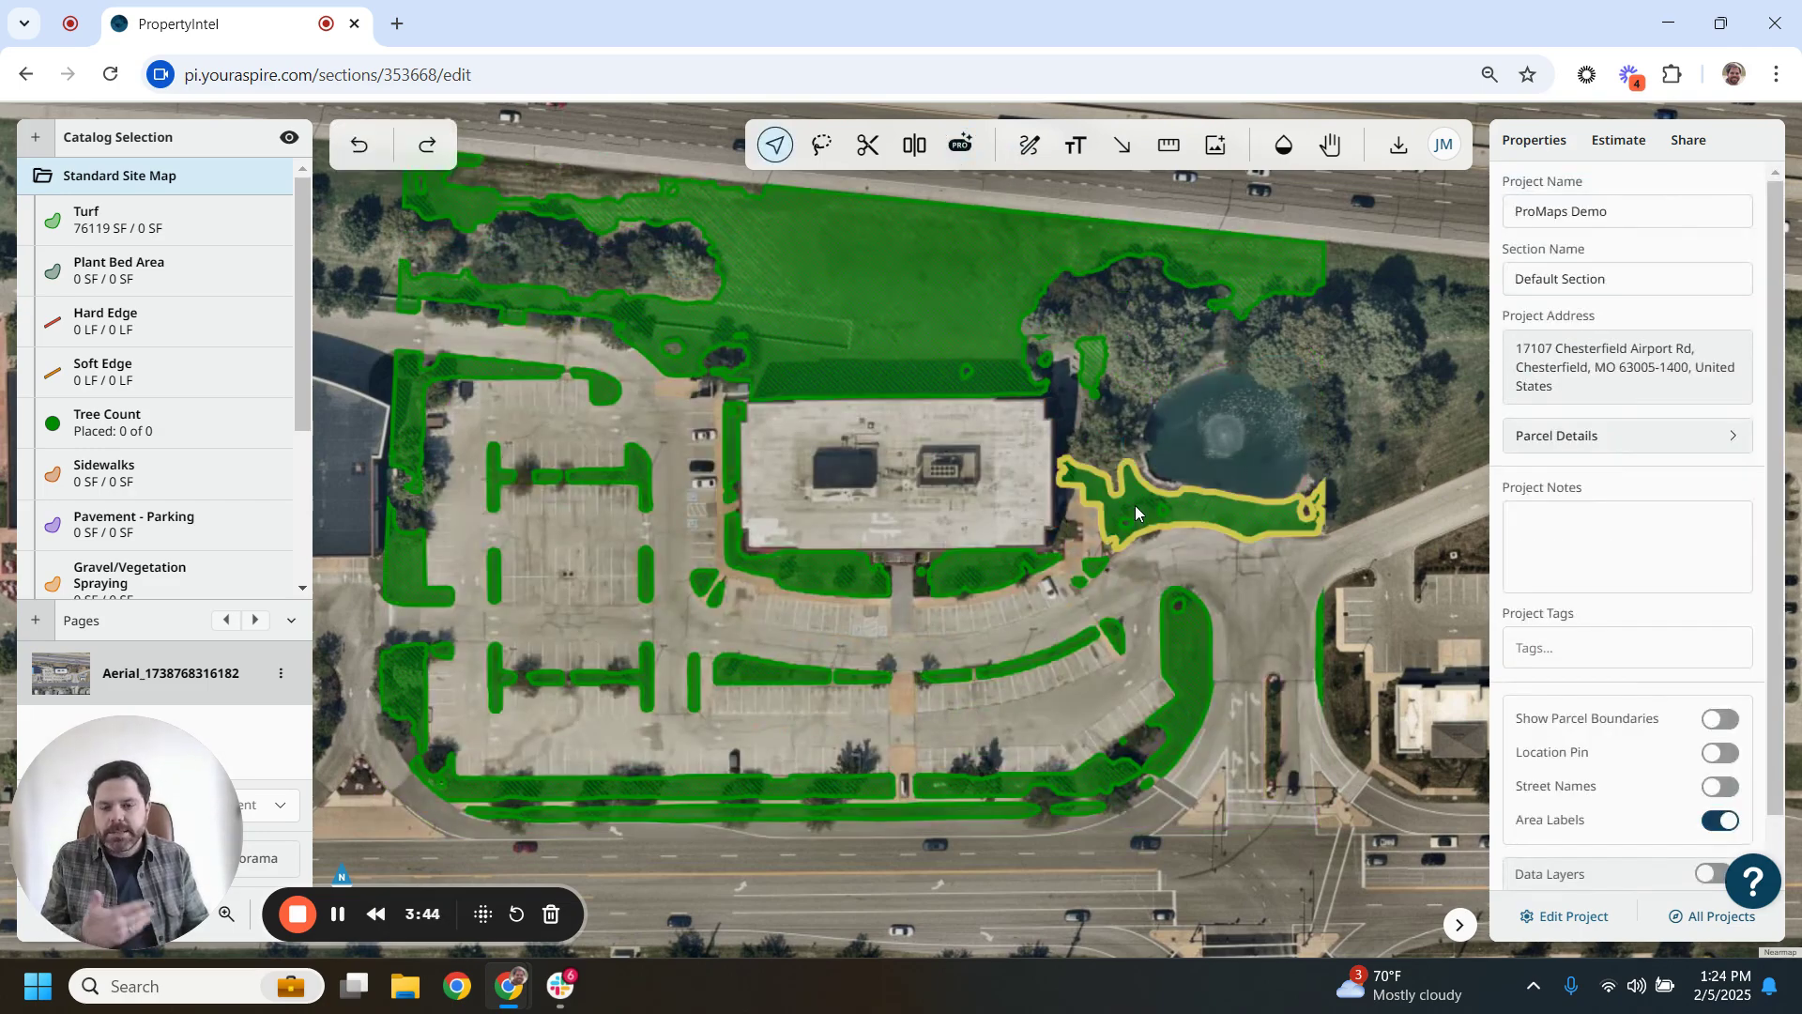
scroll(774, 622, "up", 2)
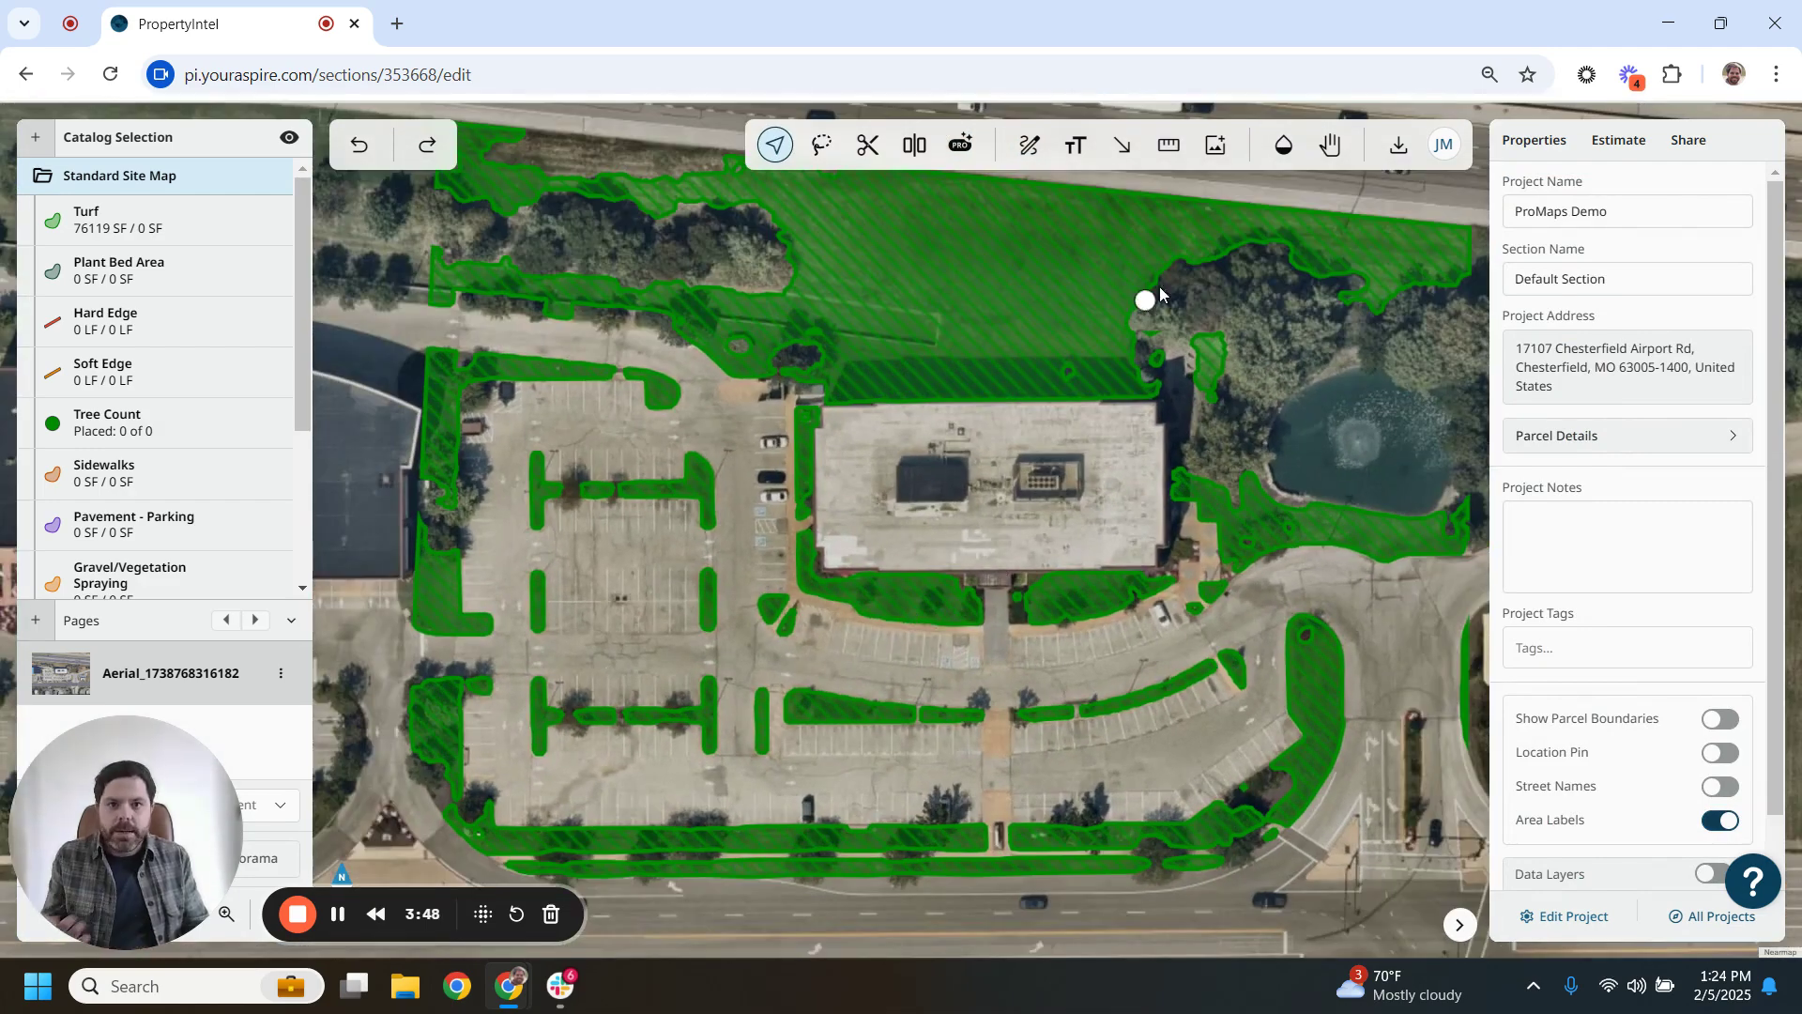
left_click_drag(1144, 300, 1121, 346)
left_click(950, 338)
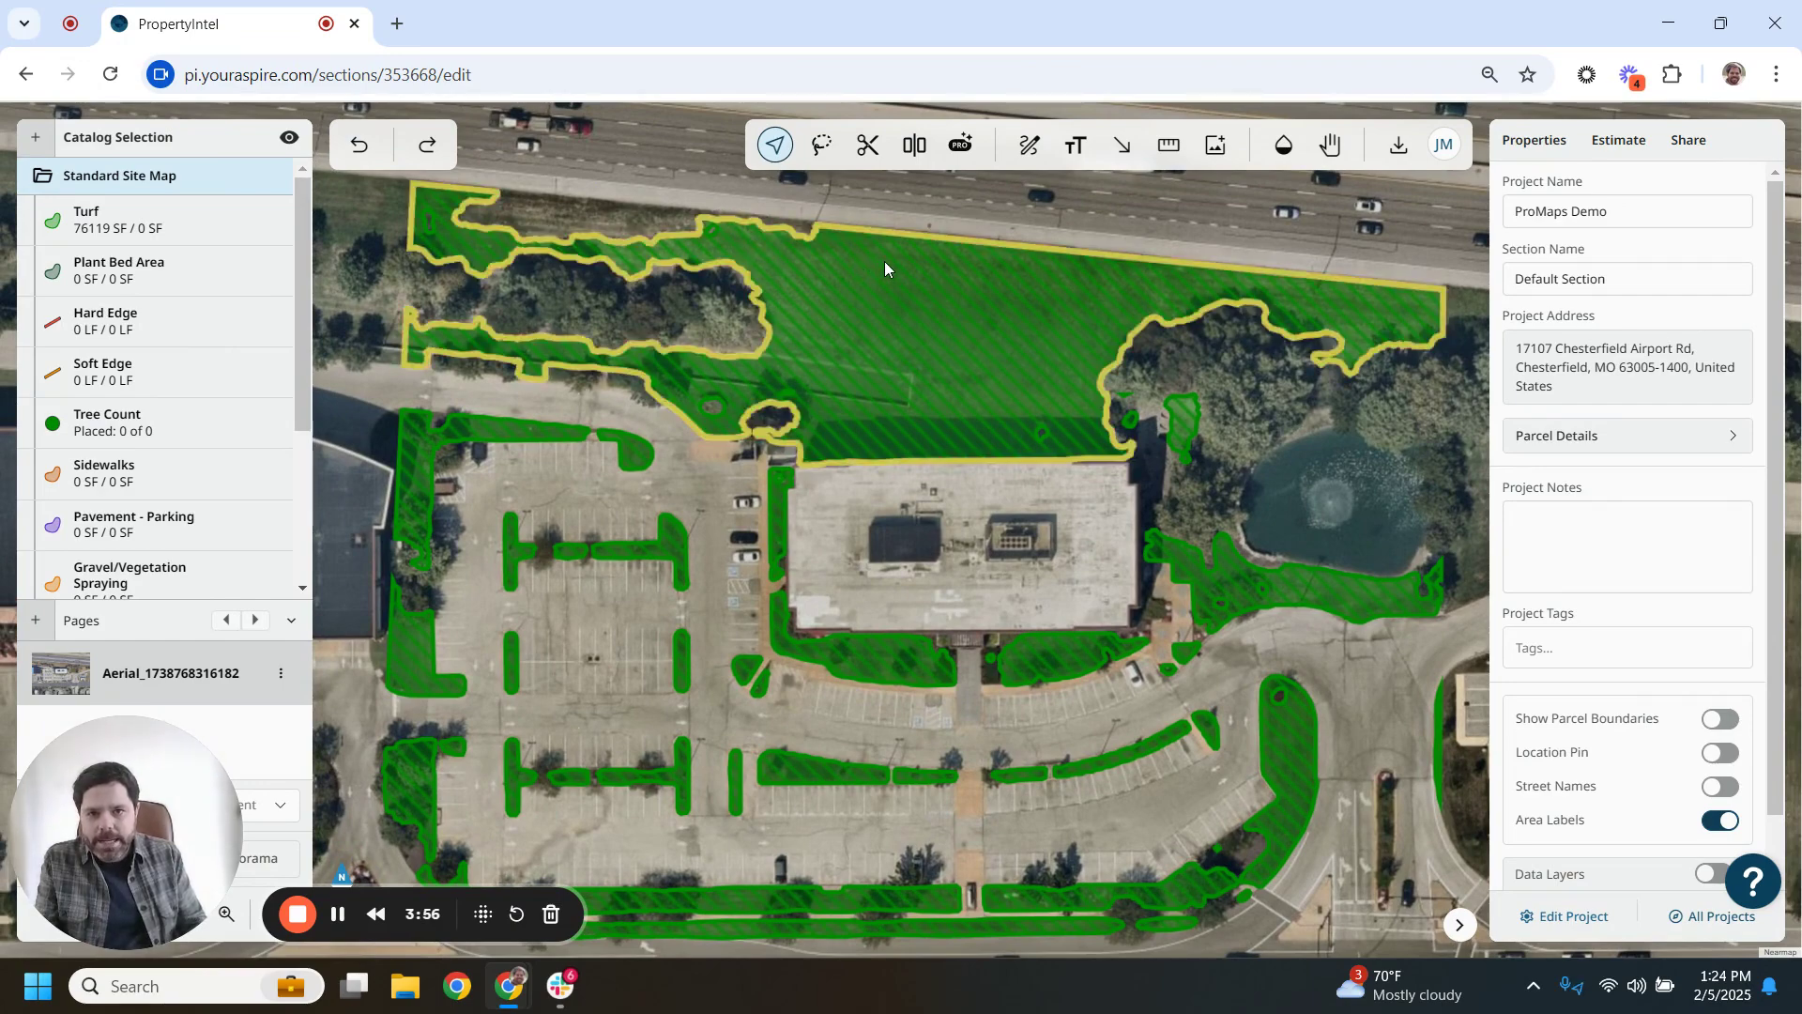
left_click(182, 229)
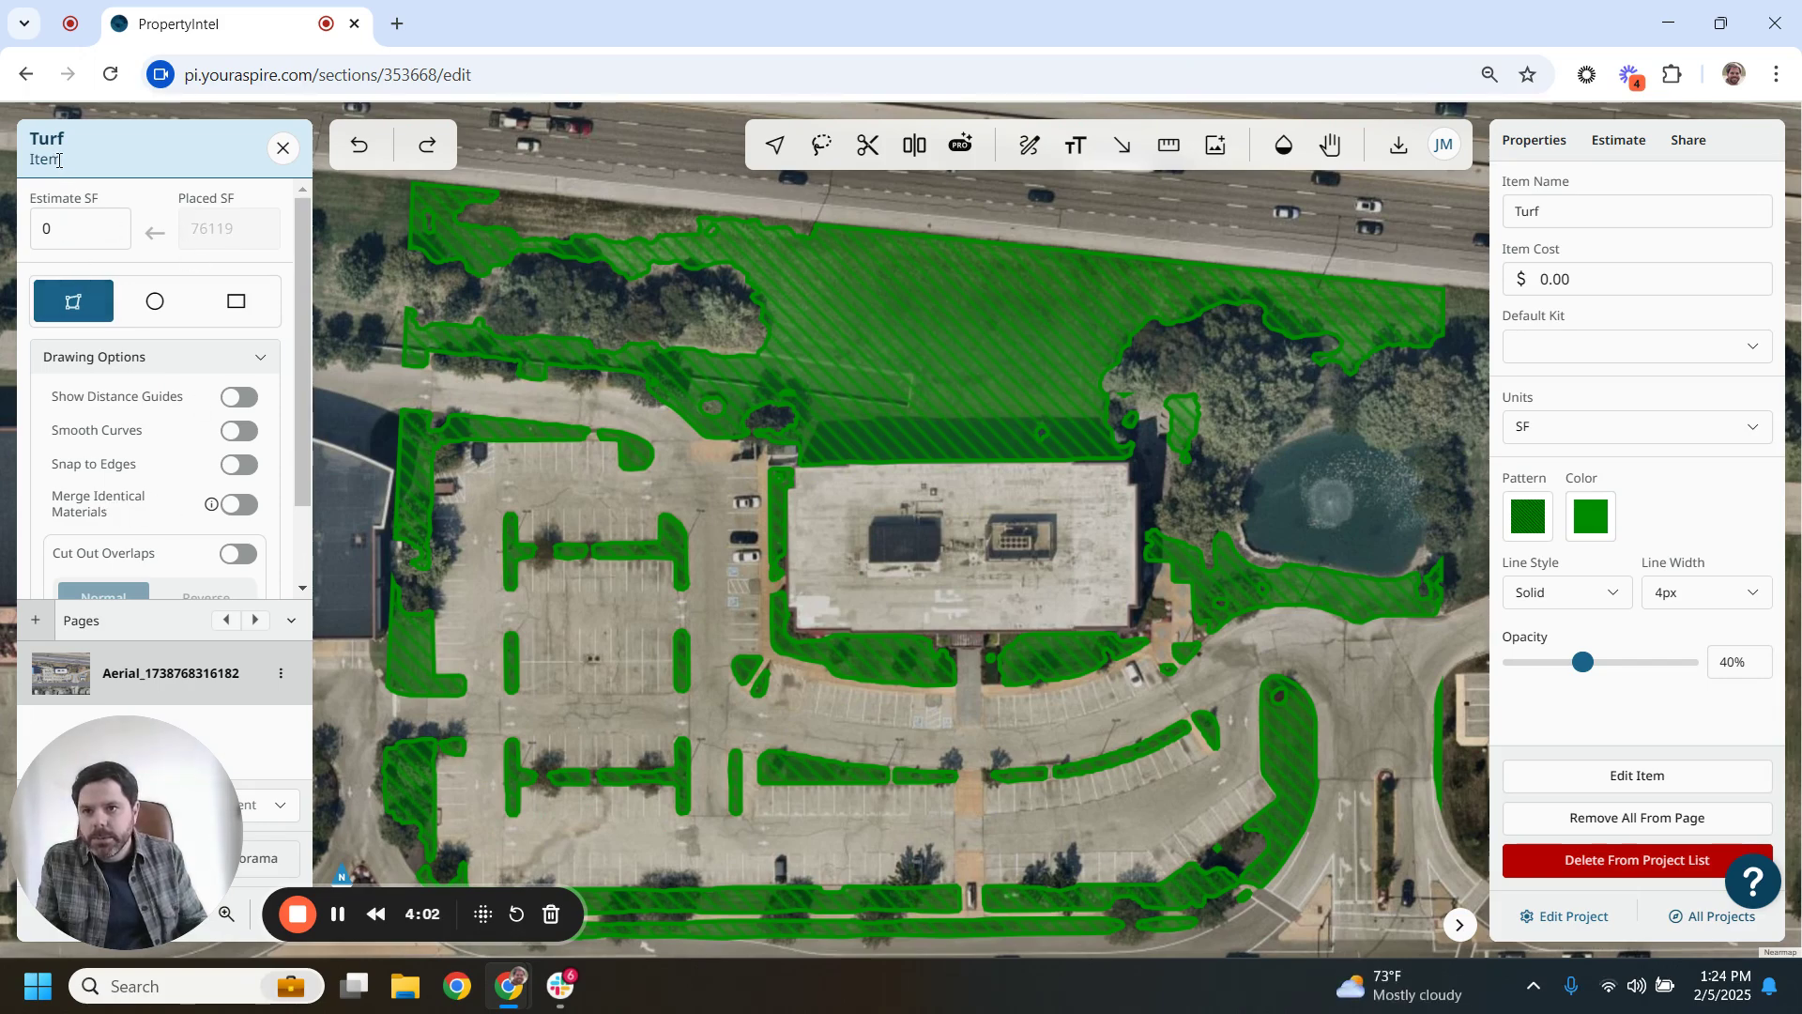
Switch on Merge Identical Materials for Turf and zoom into the map's top-left corner
left_click(239, 506)
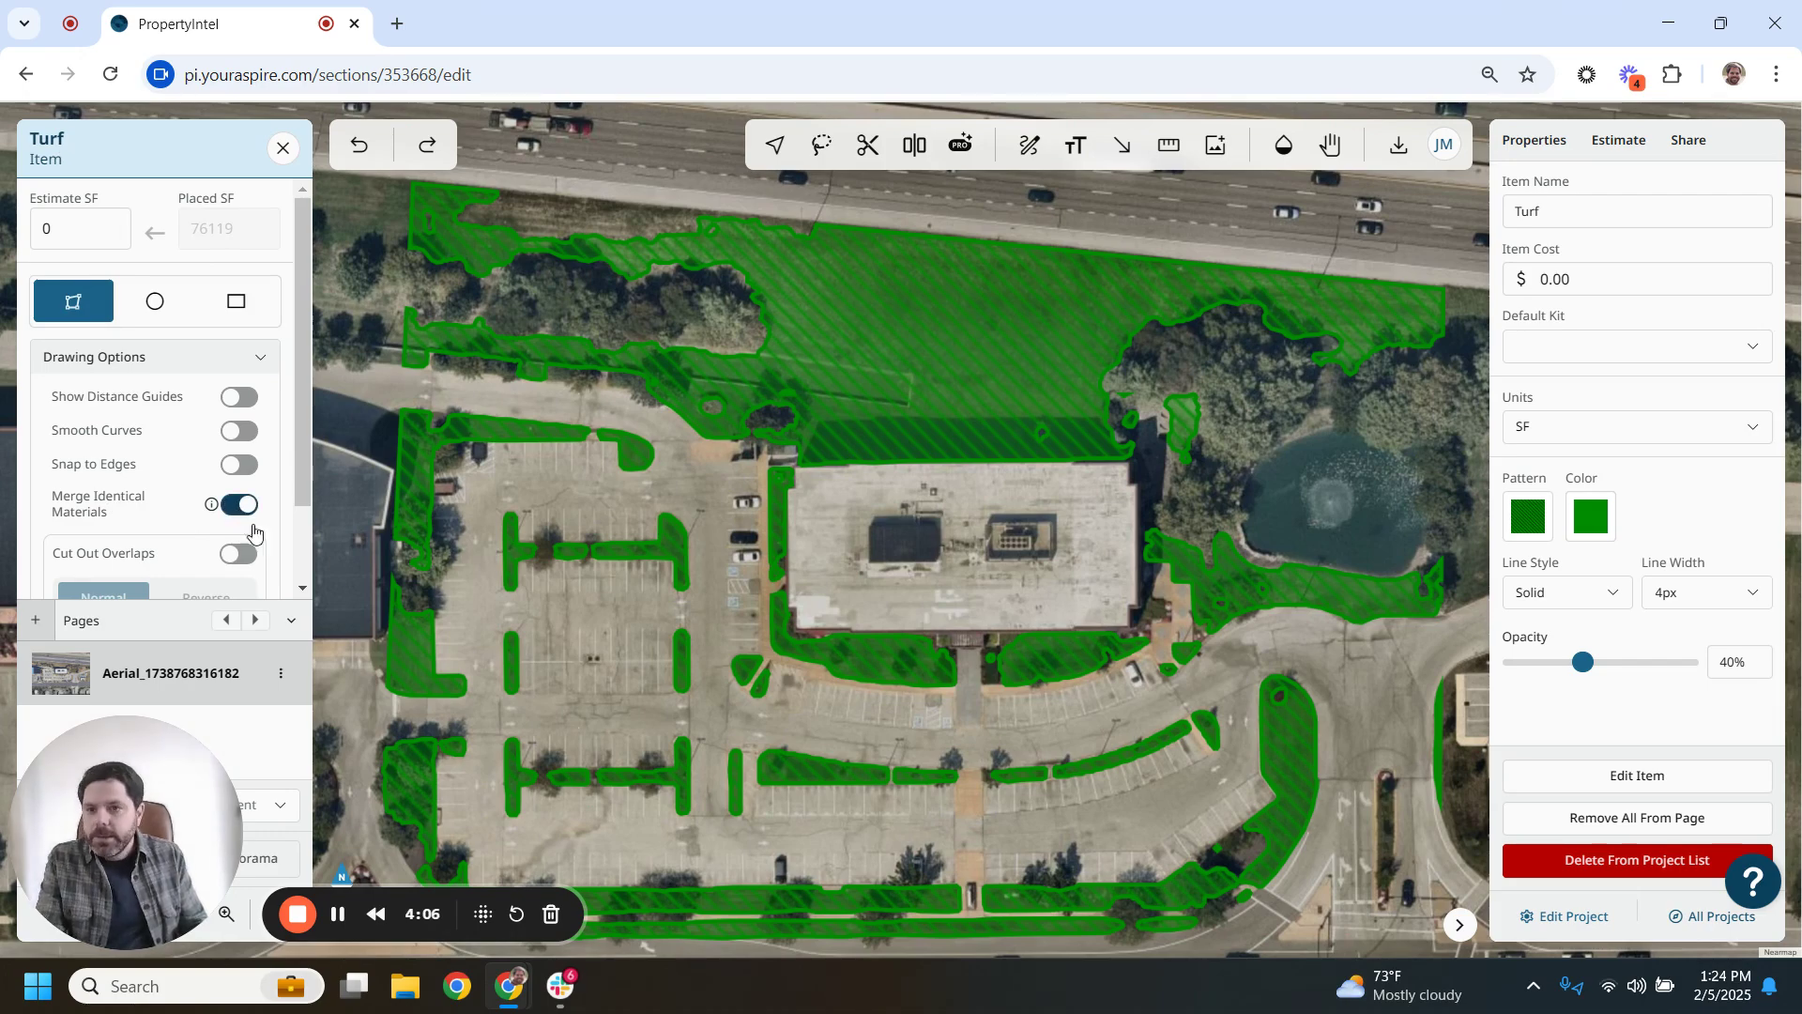
left_click(240, 507)
left_click(239, 507)
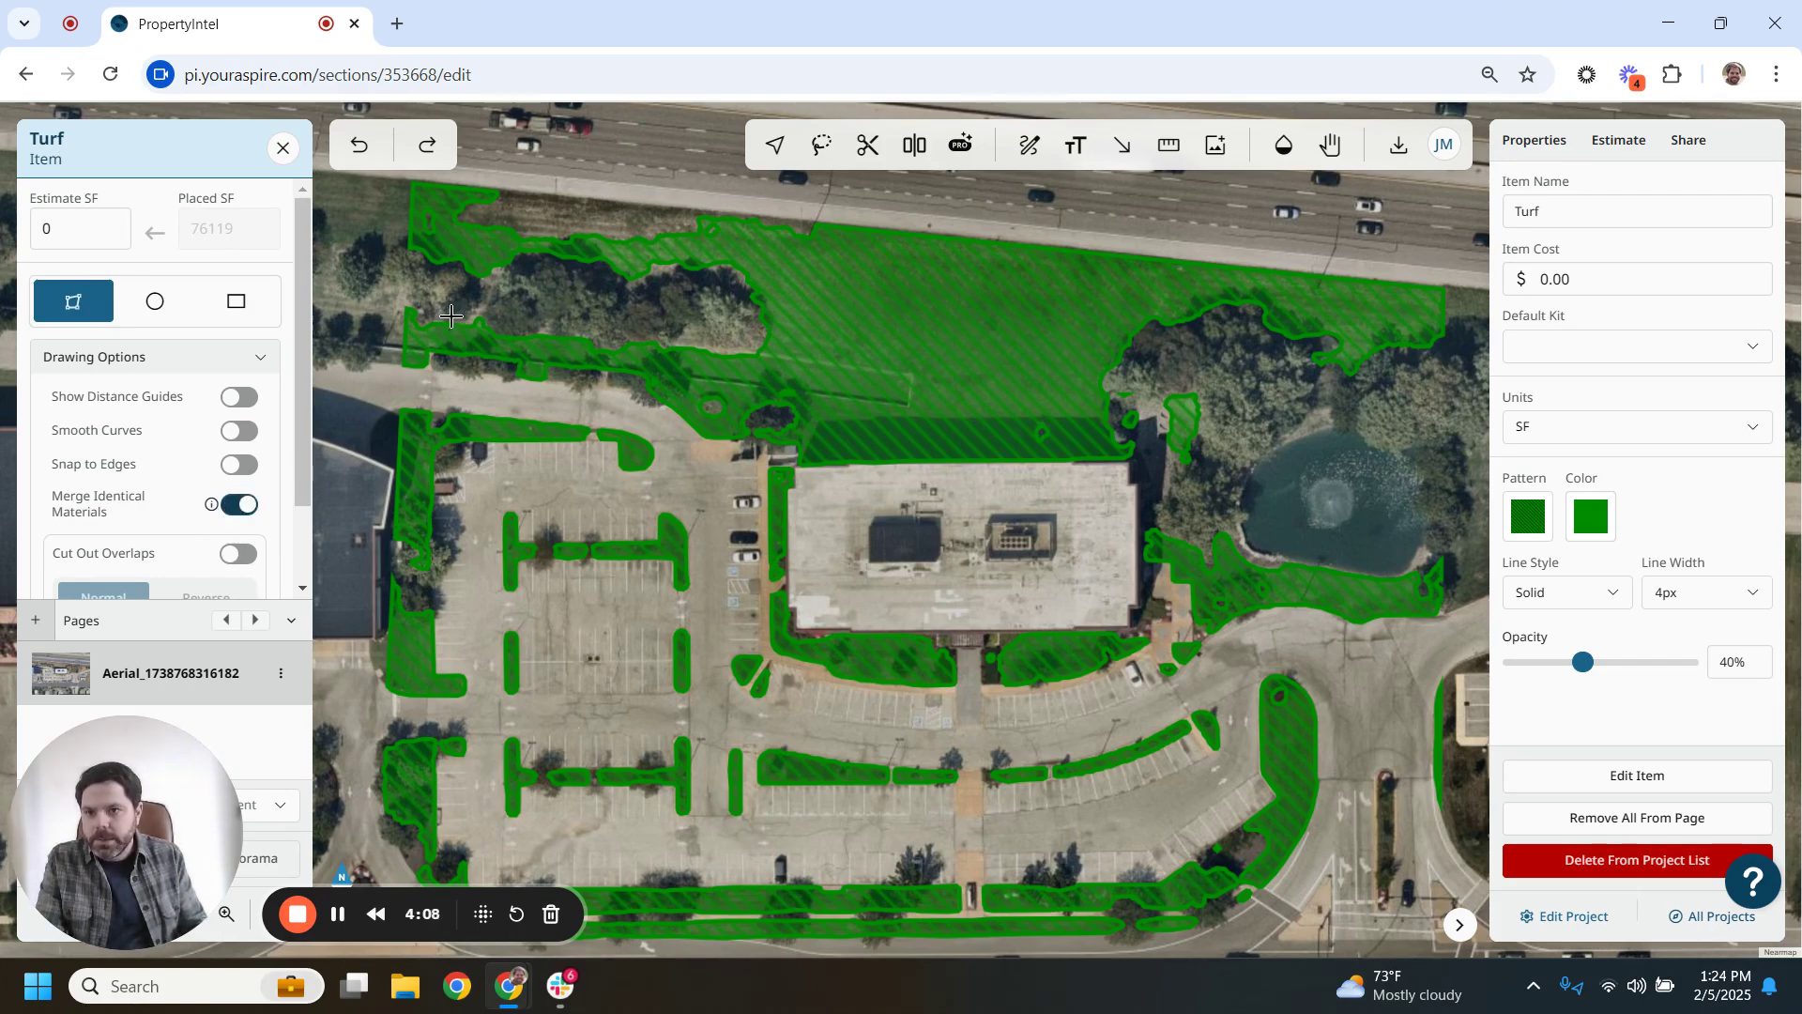
scroll(424, 200, "up", 3)
scroll(424, 200, "up", 2)
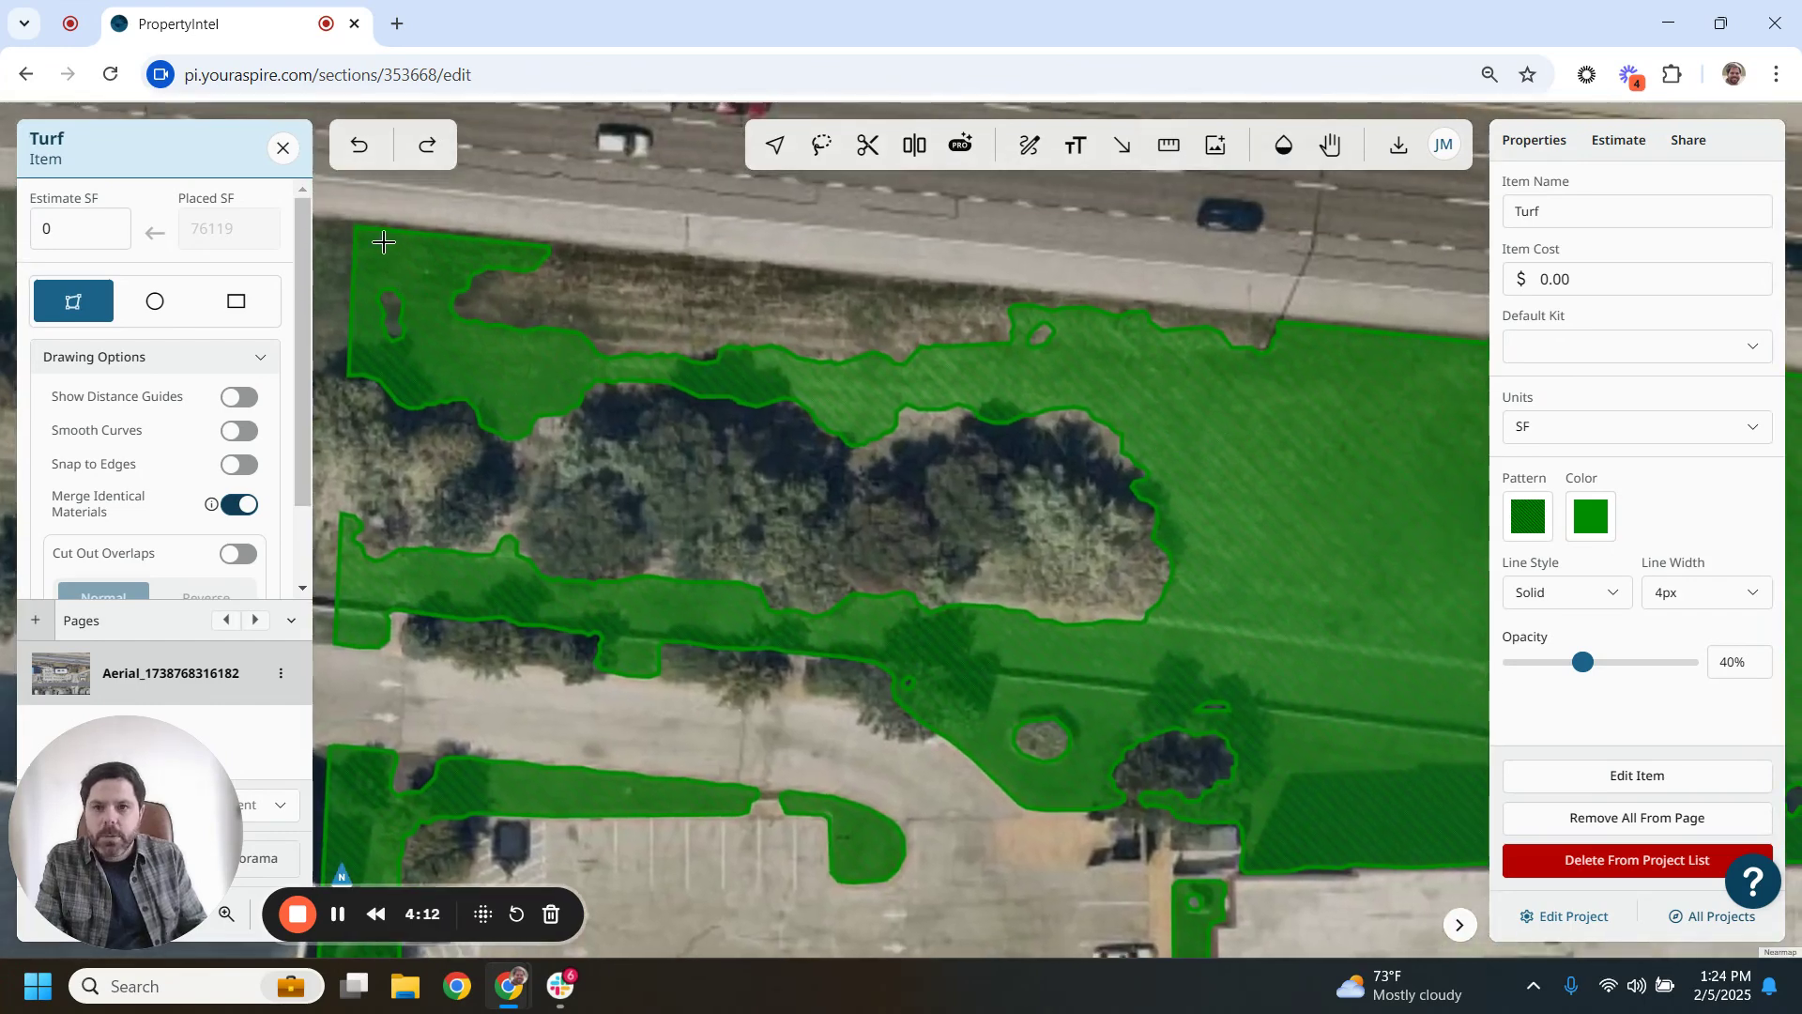
Outline a turf polygon over the tree-lined northern strip, raising placed Turf to 89,054 SF
left_click(358, 221)
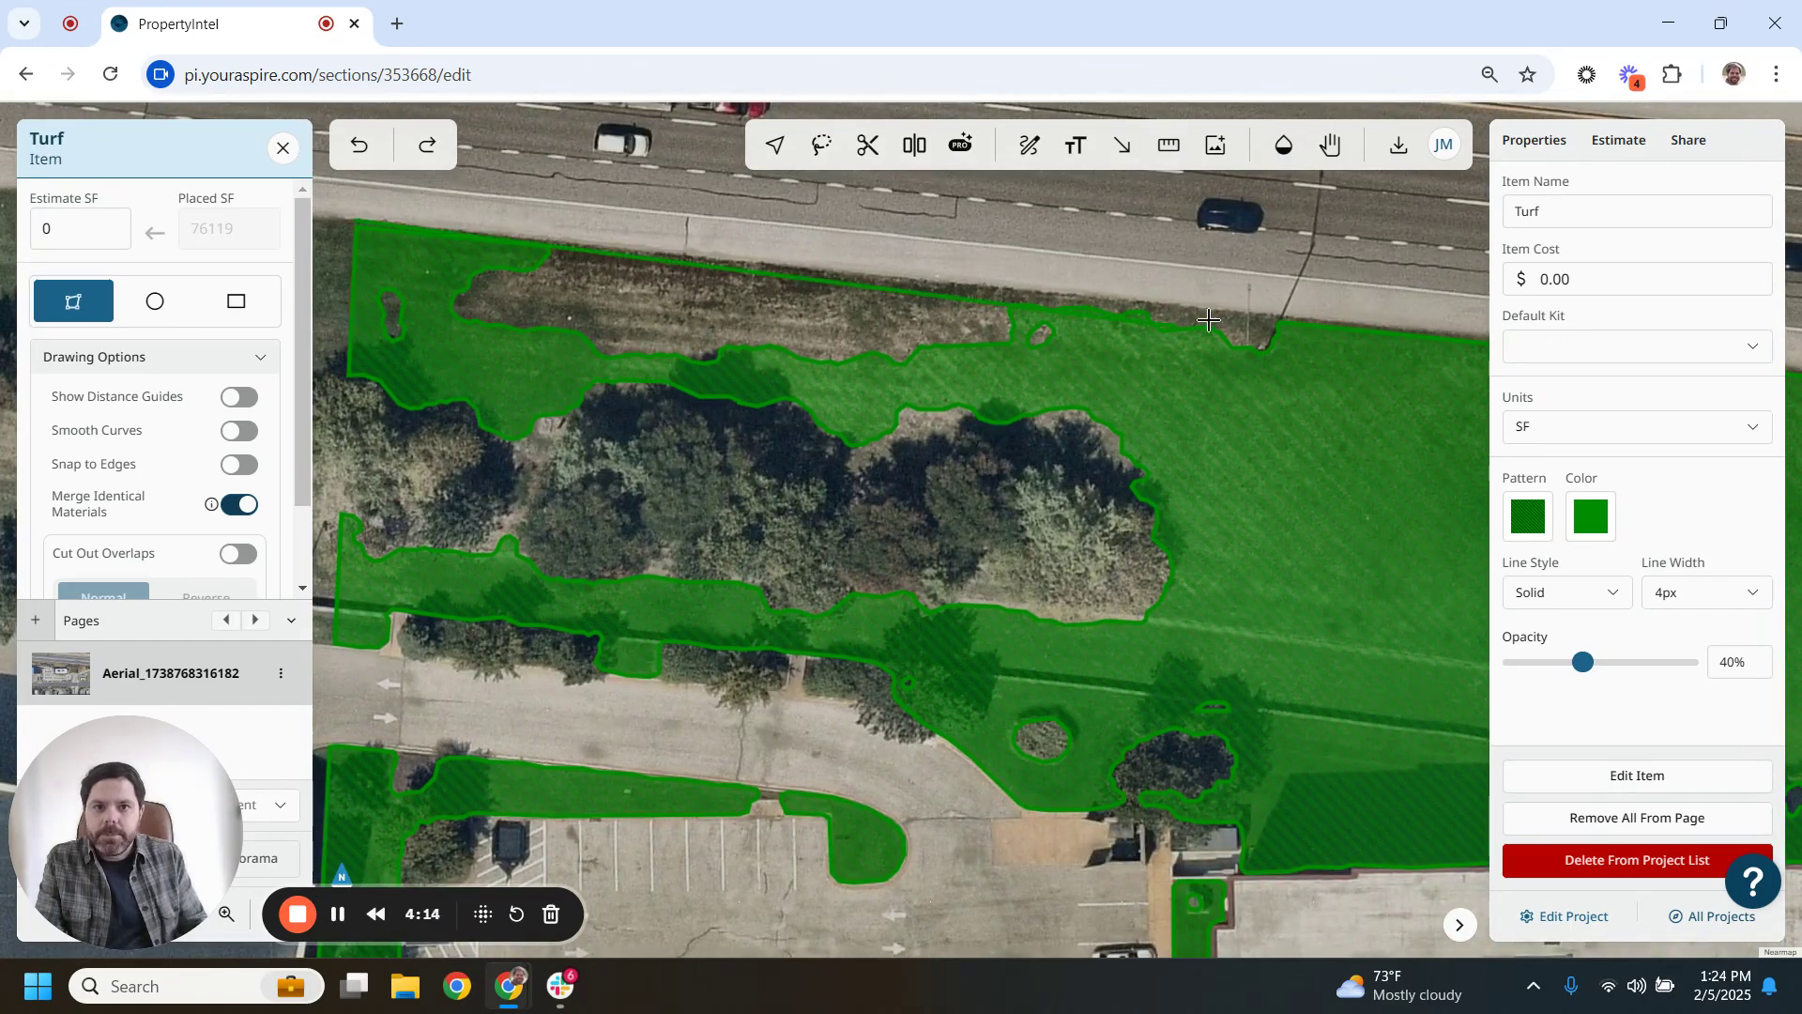
left_click(1295, 319)
left_click(1258, 589)
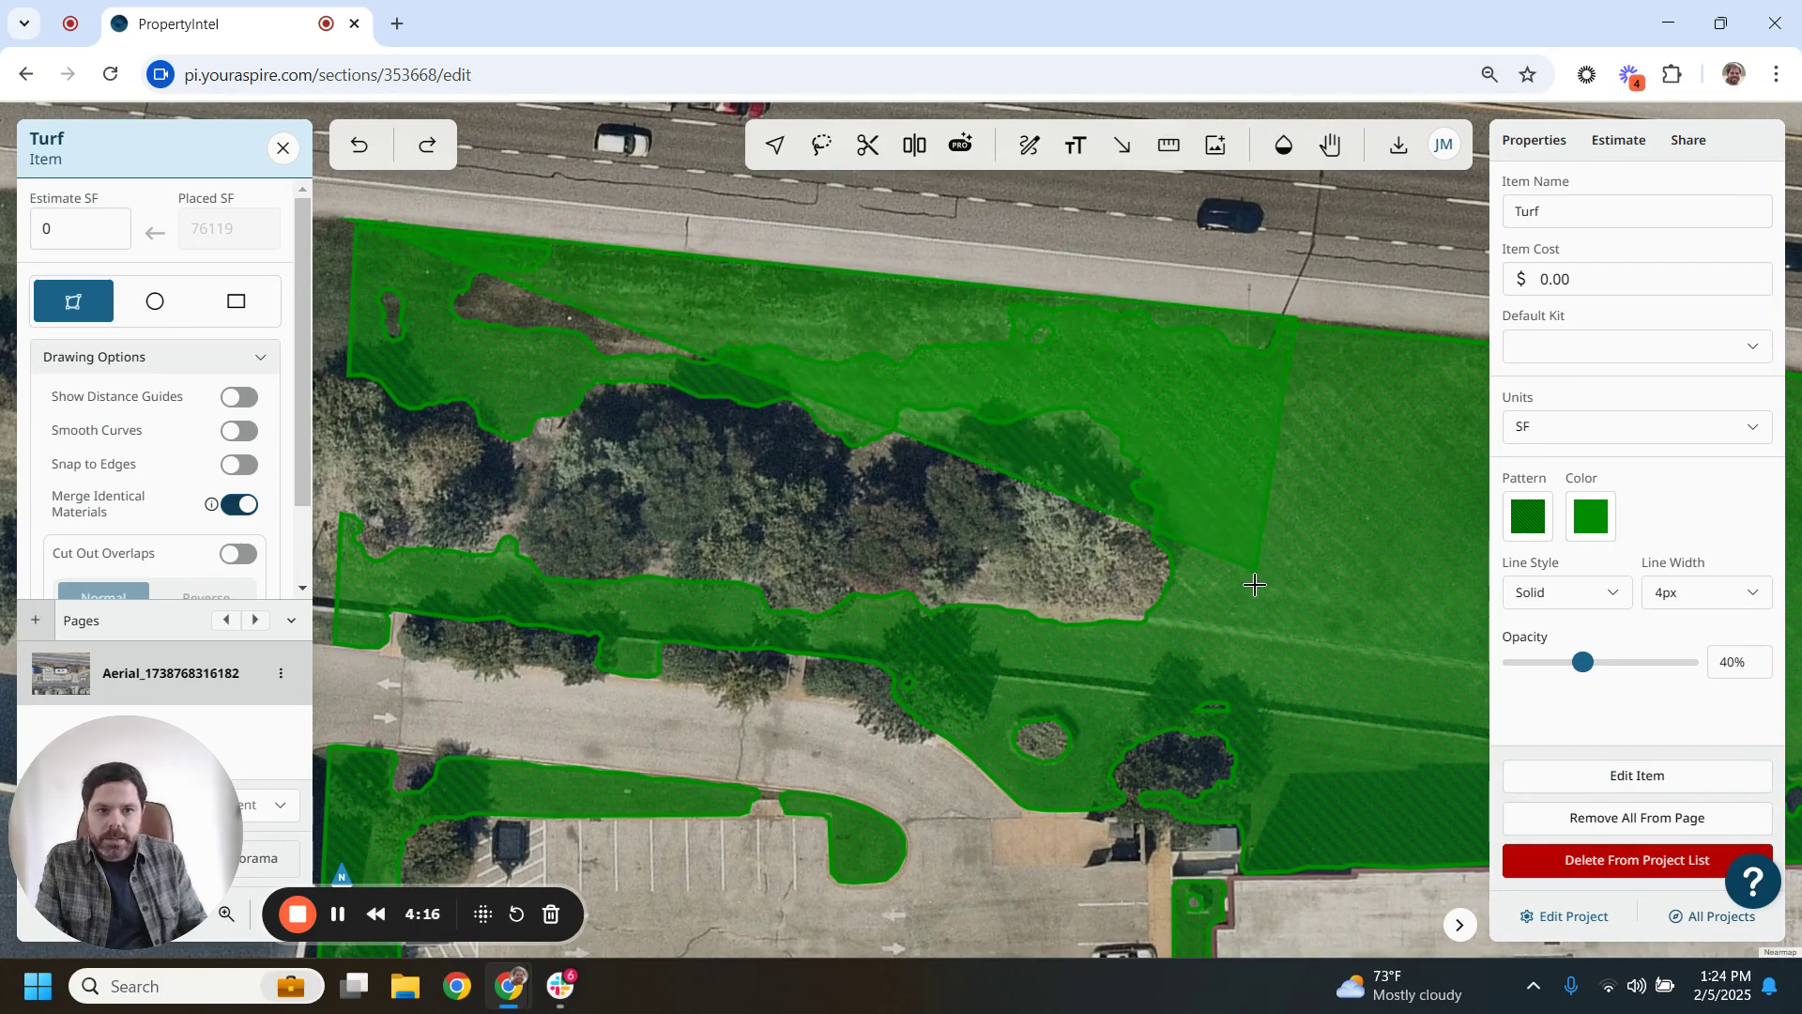
left_click(1093, 459)
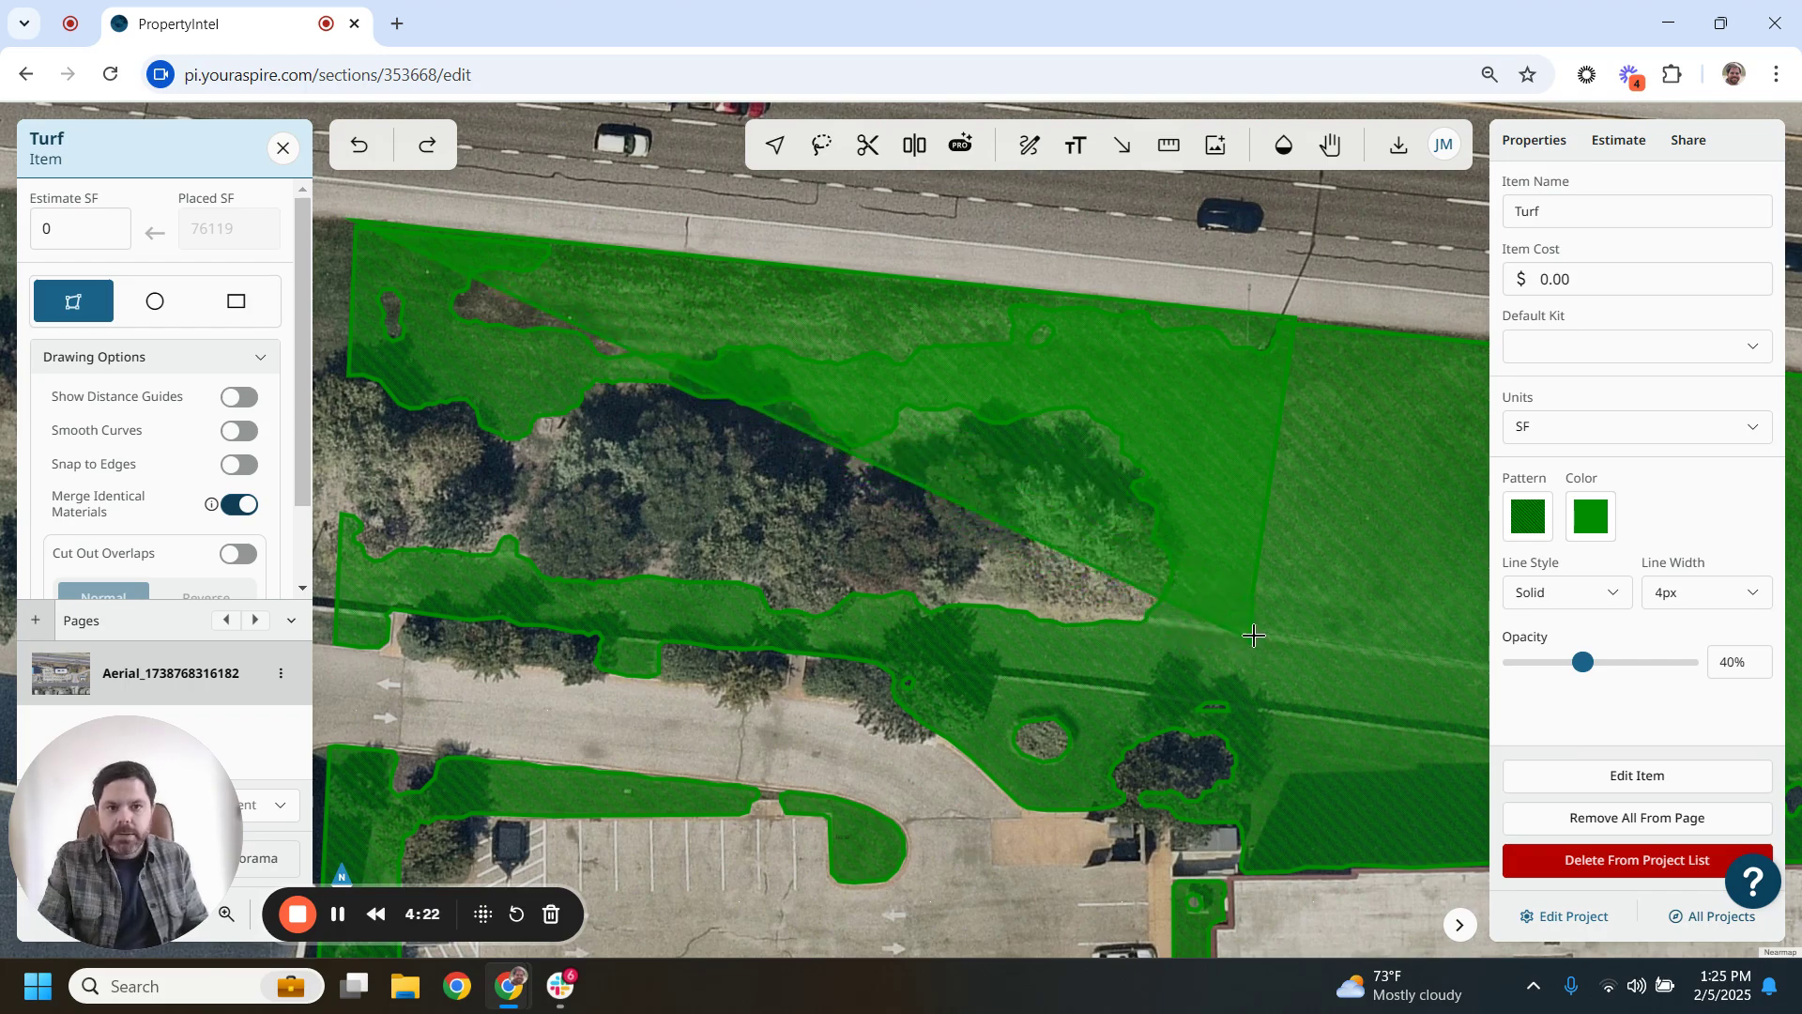
left_click(1249, 683)
left_click_drag(531, 526, 606, 523)
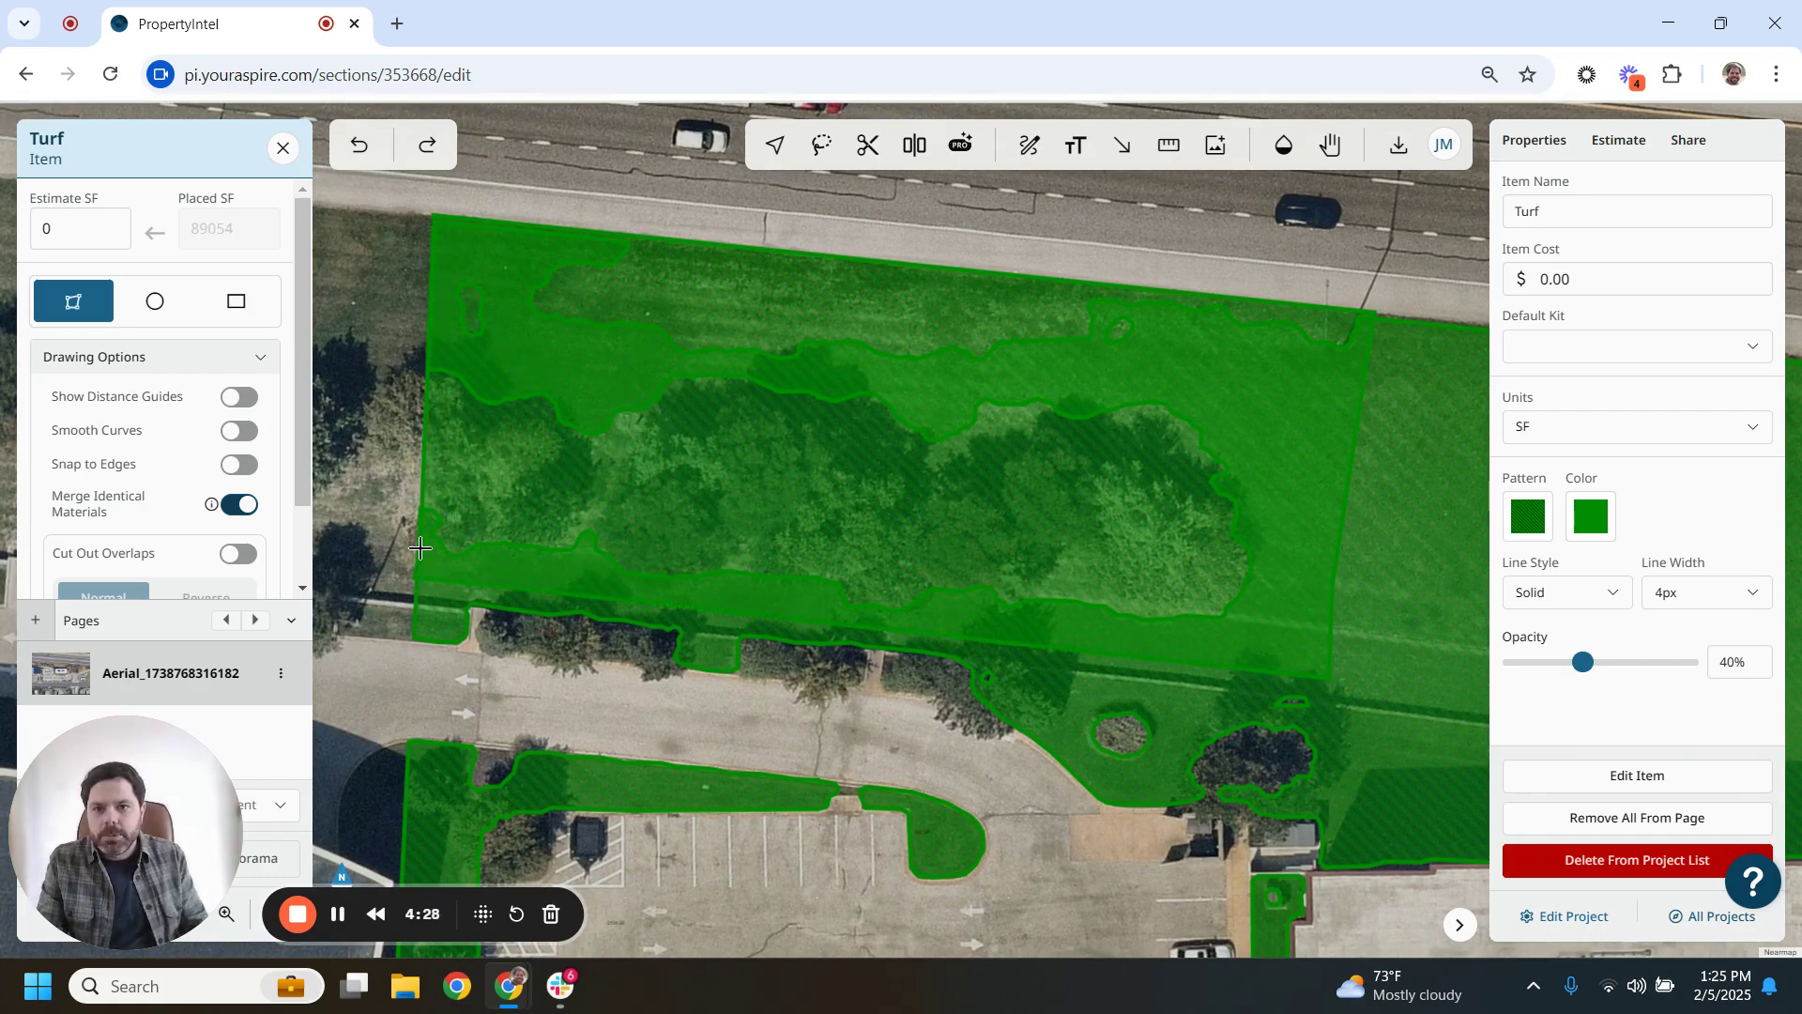
left_click(420, 547)
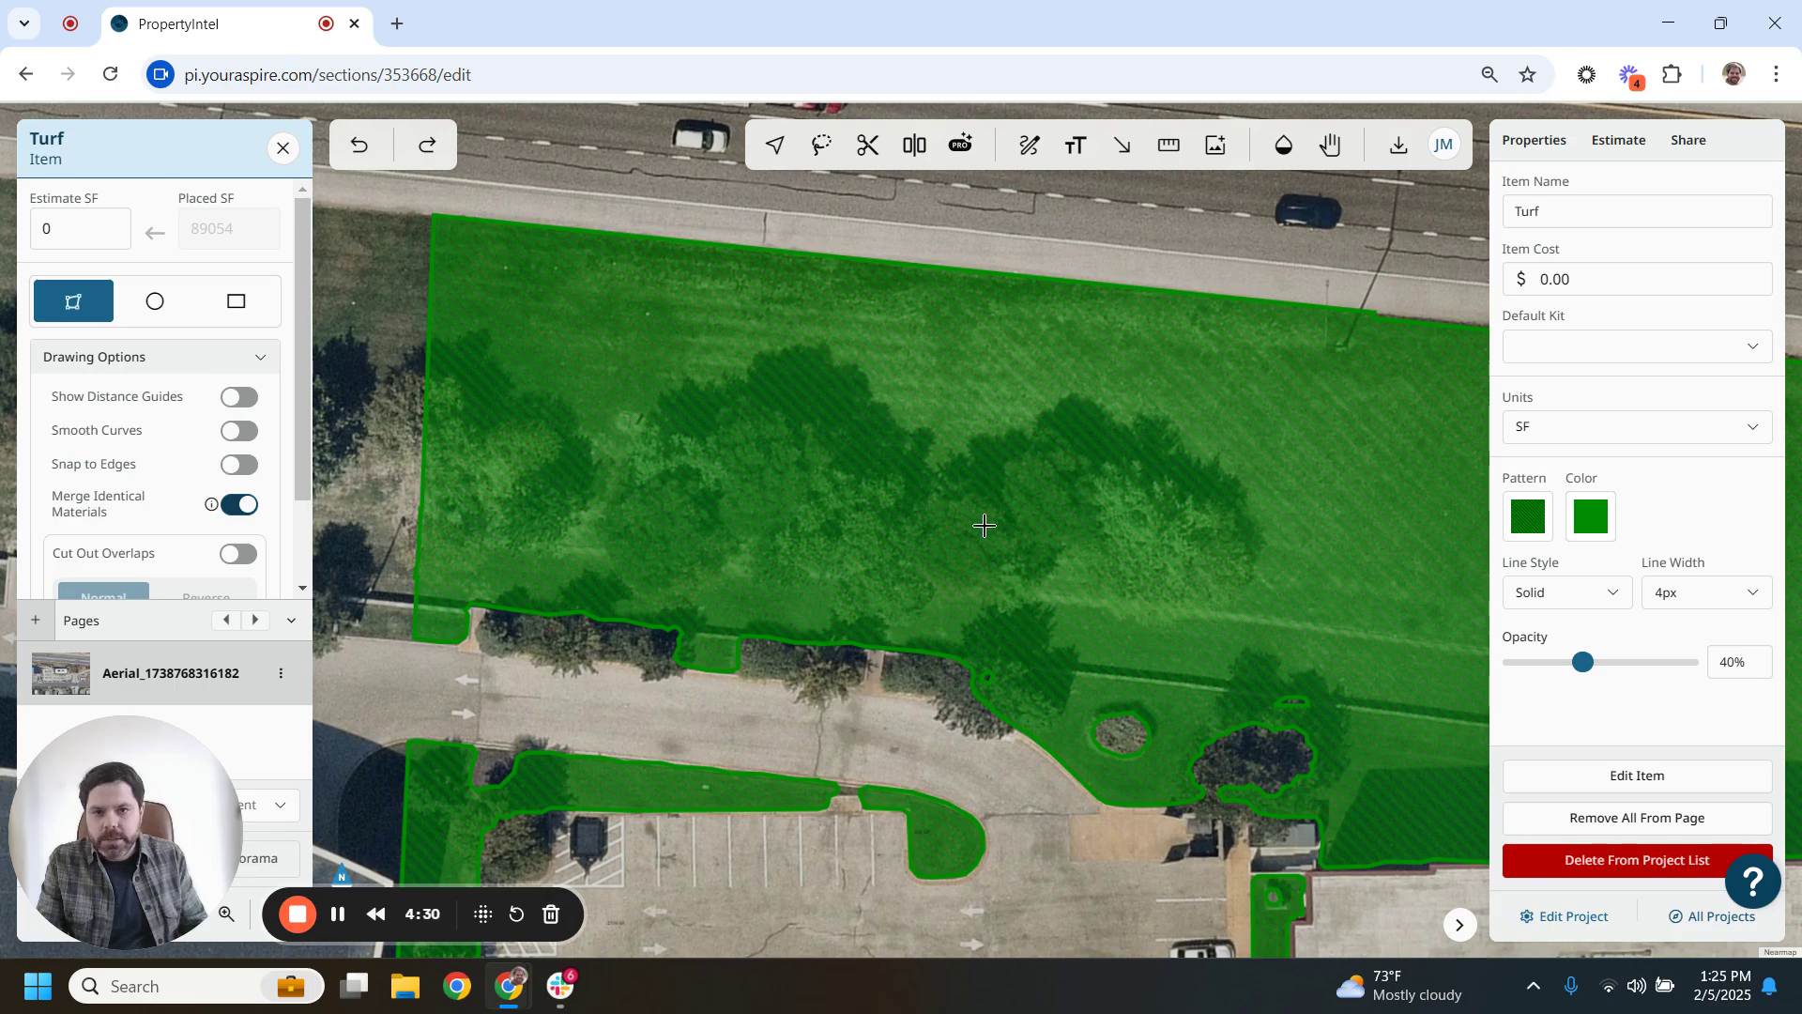
scroll(1089, 648, "down", 2)
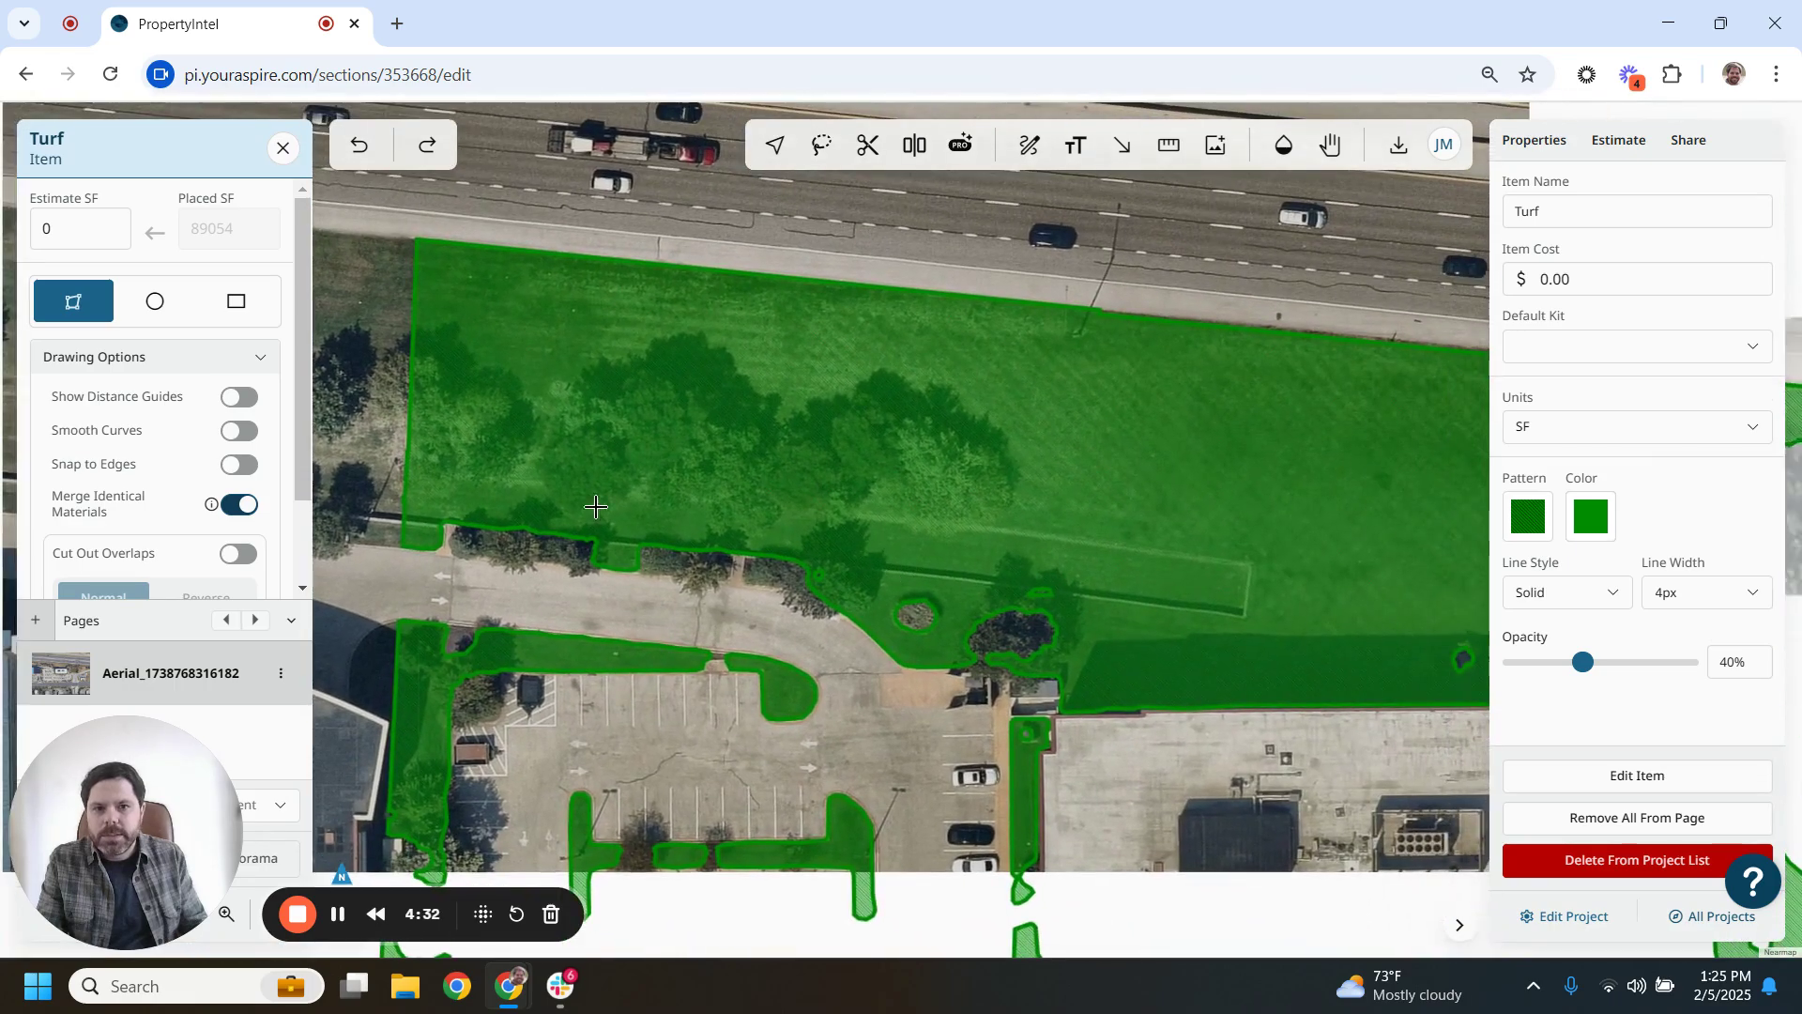
scroll(1018, 612, "down", 3)
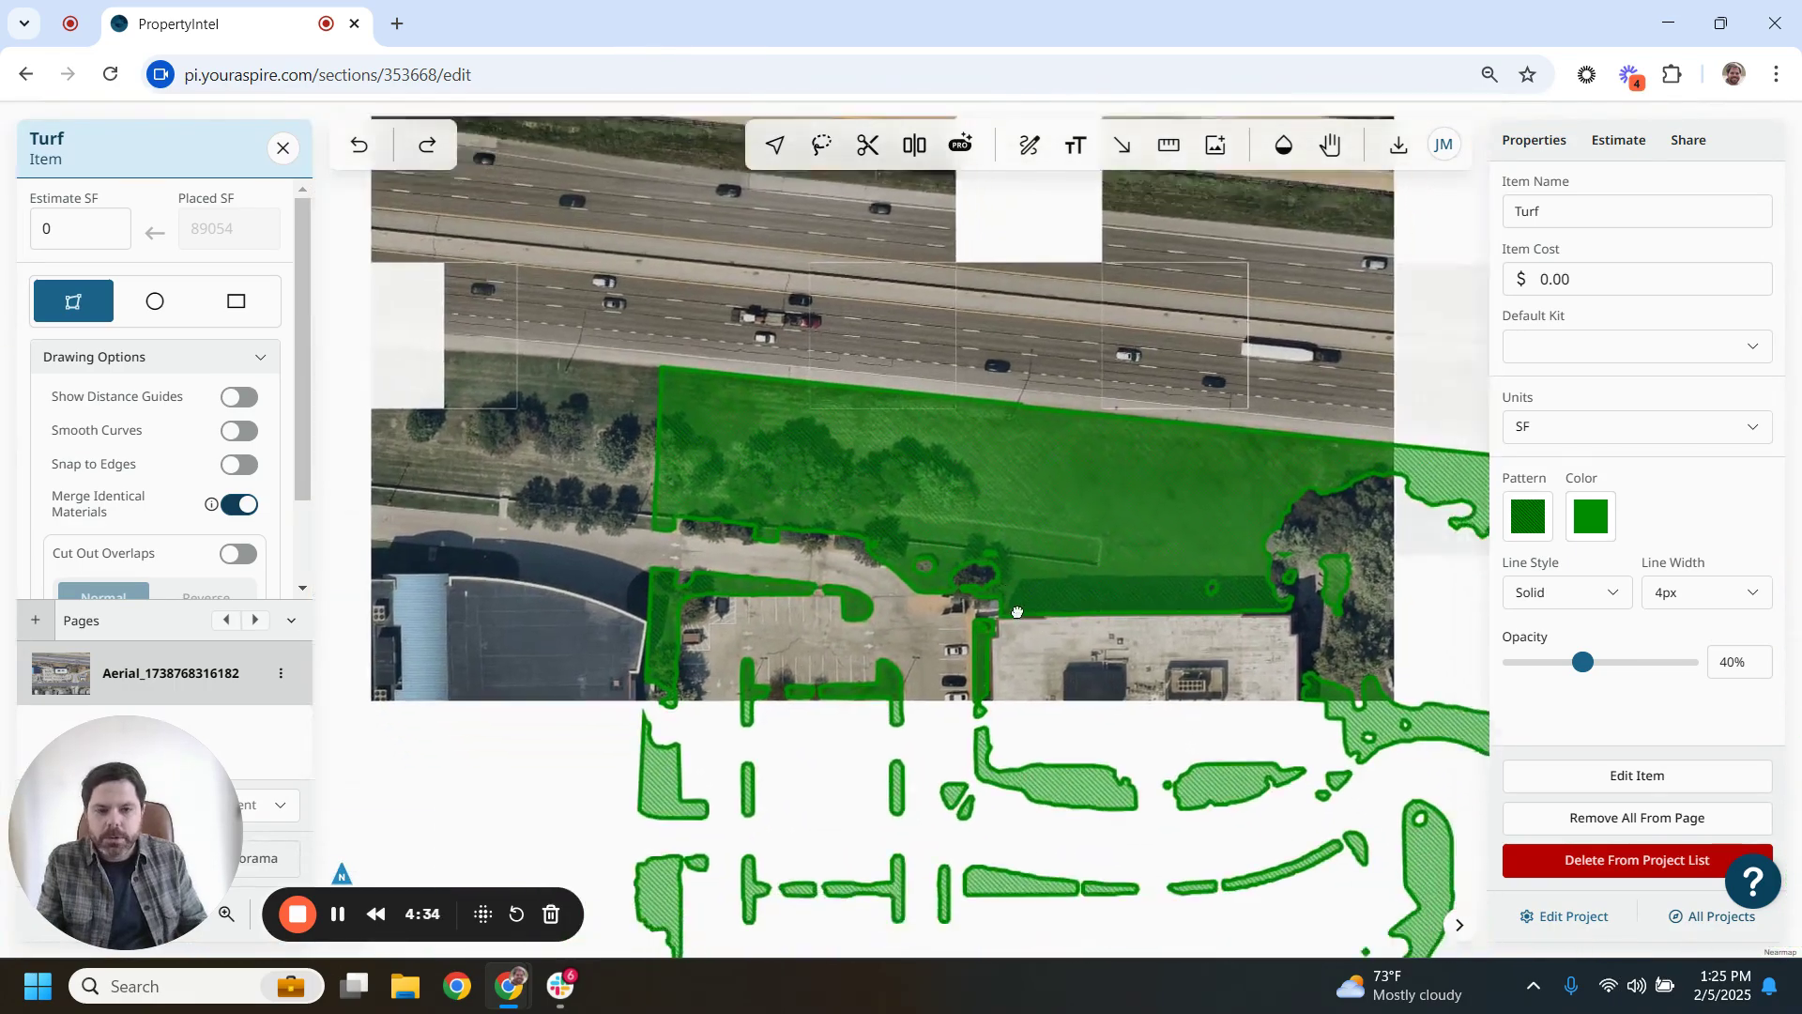
scroll(1018, 612, "up", 3)
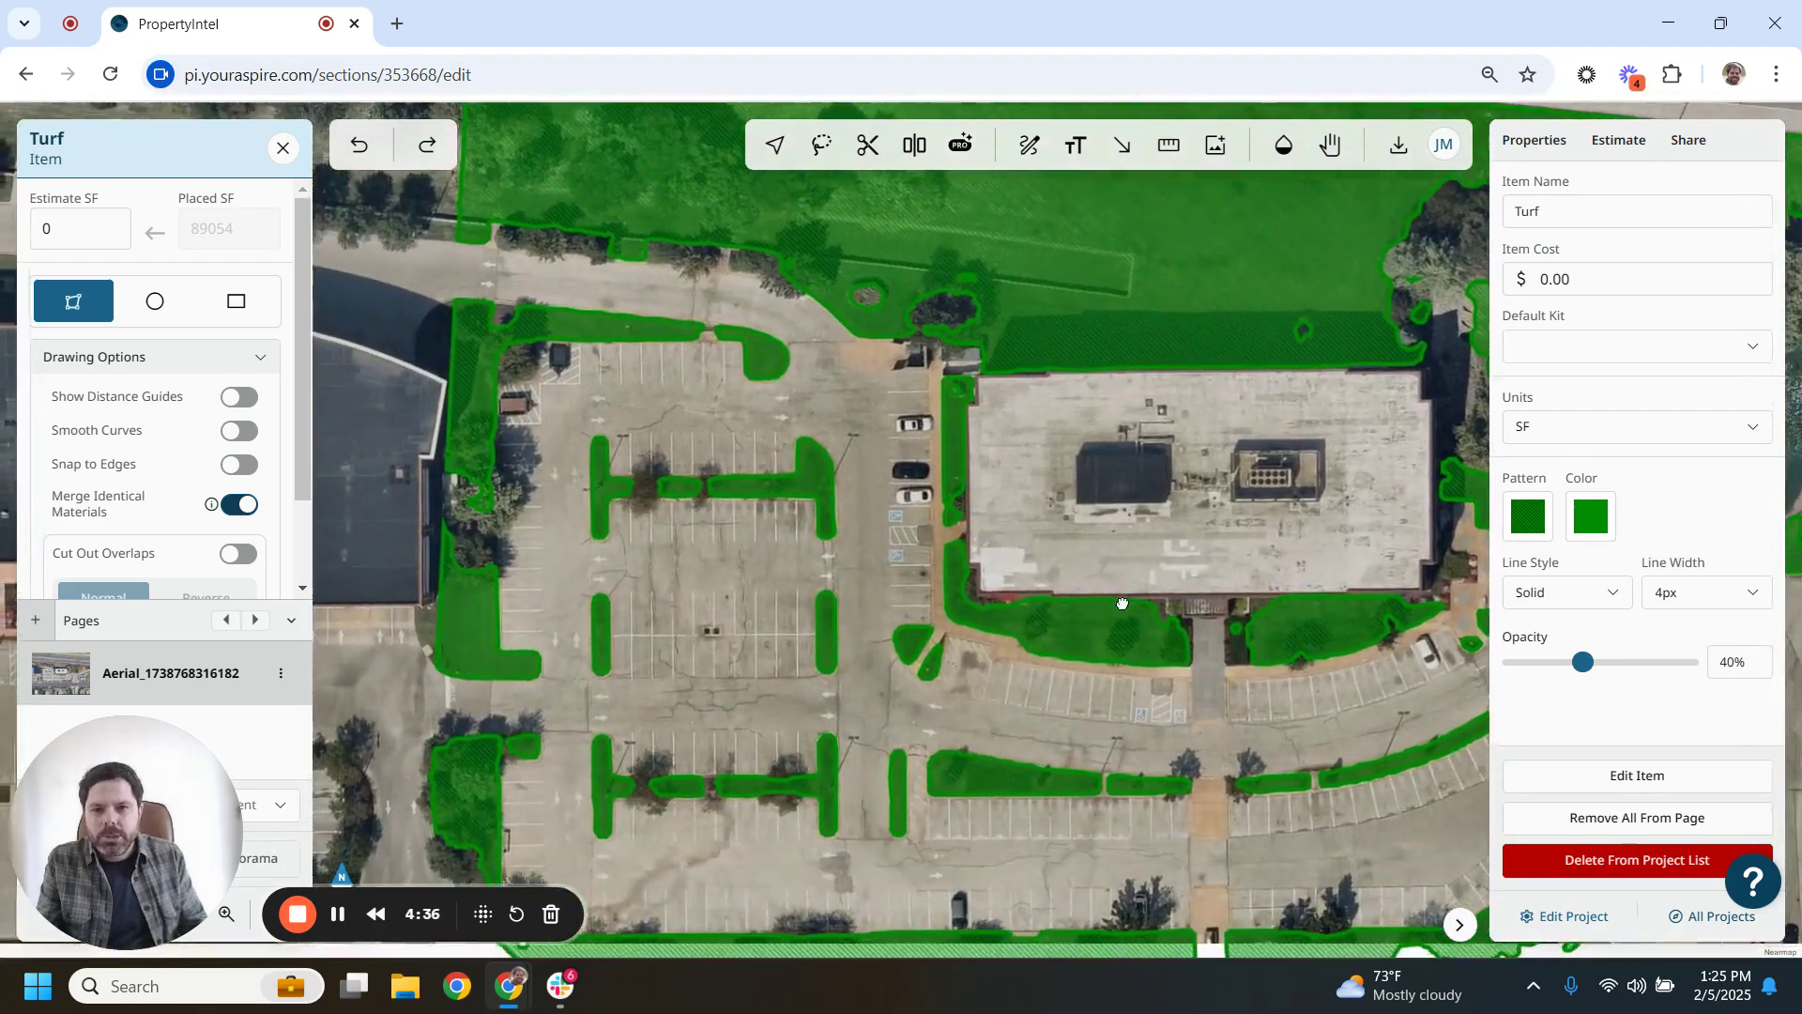
scroll(1117, 606, "up", 2)
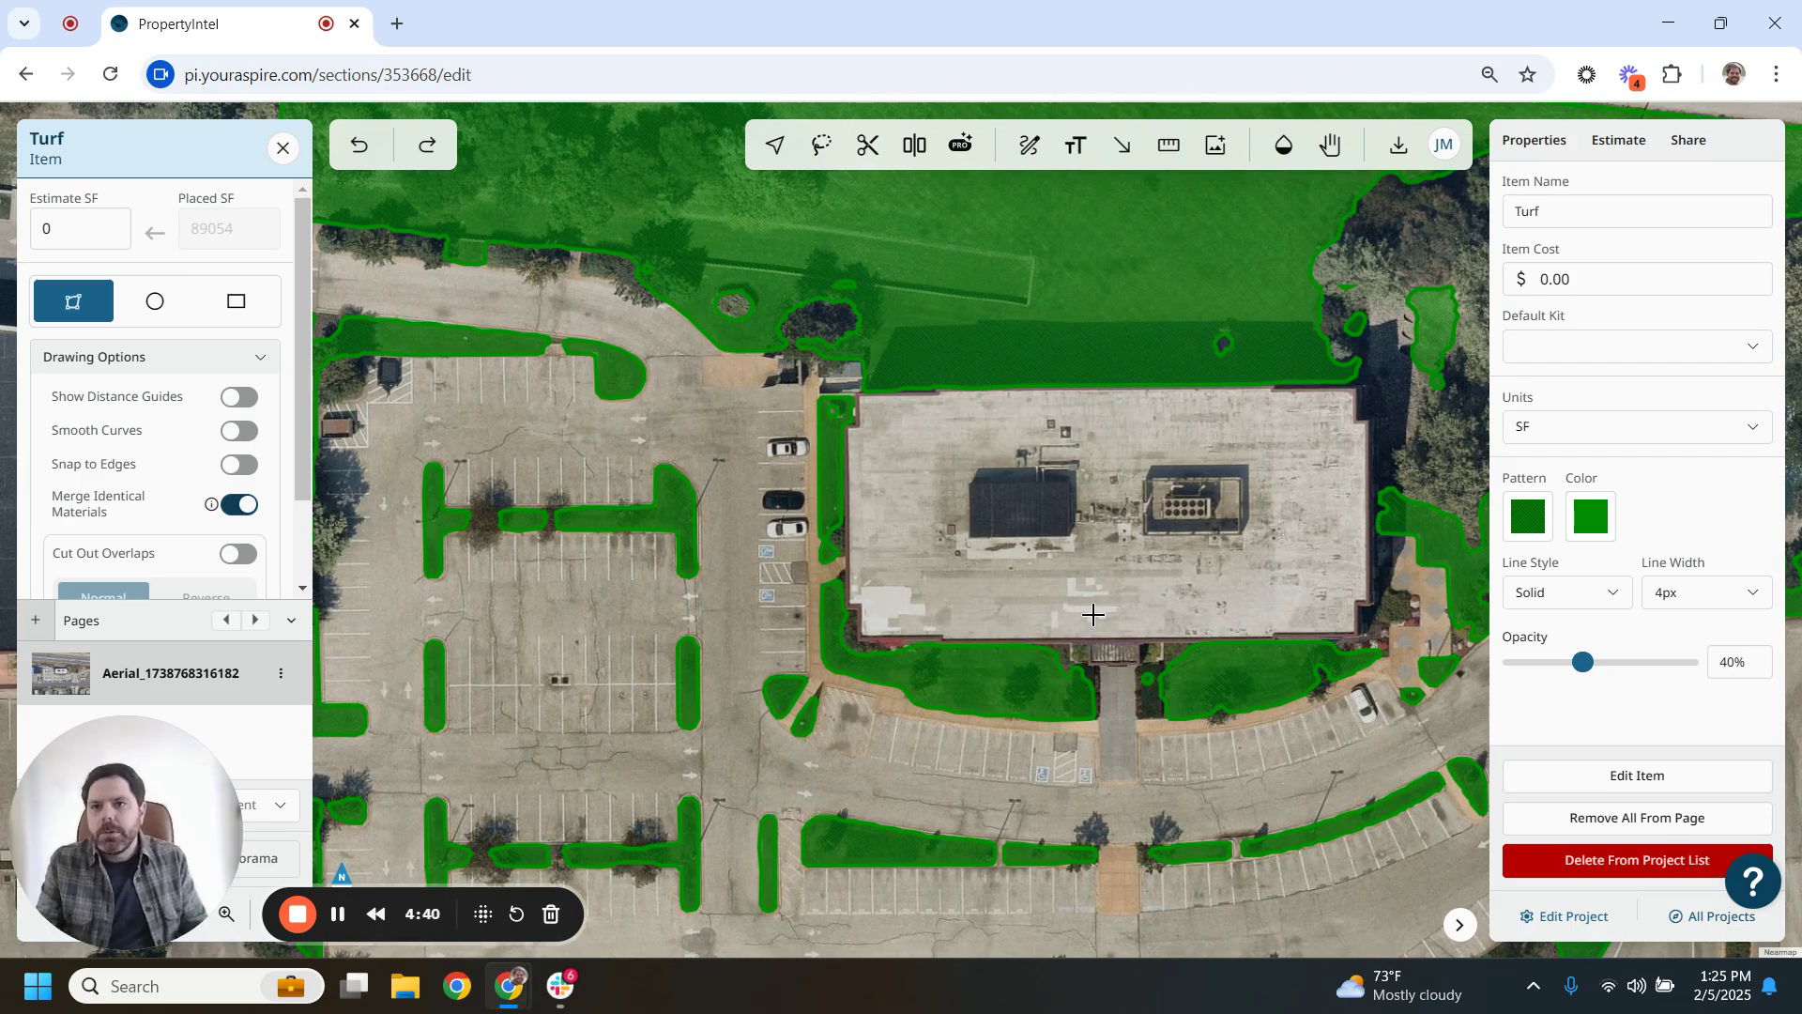
scroll(1094, 615, "down", 1)
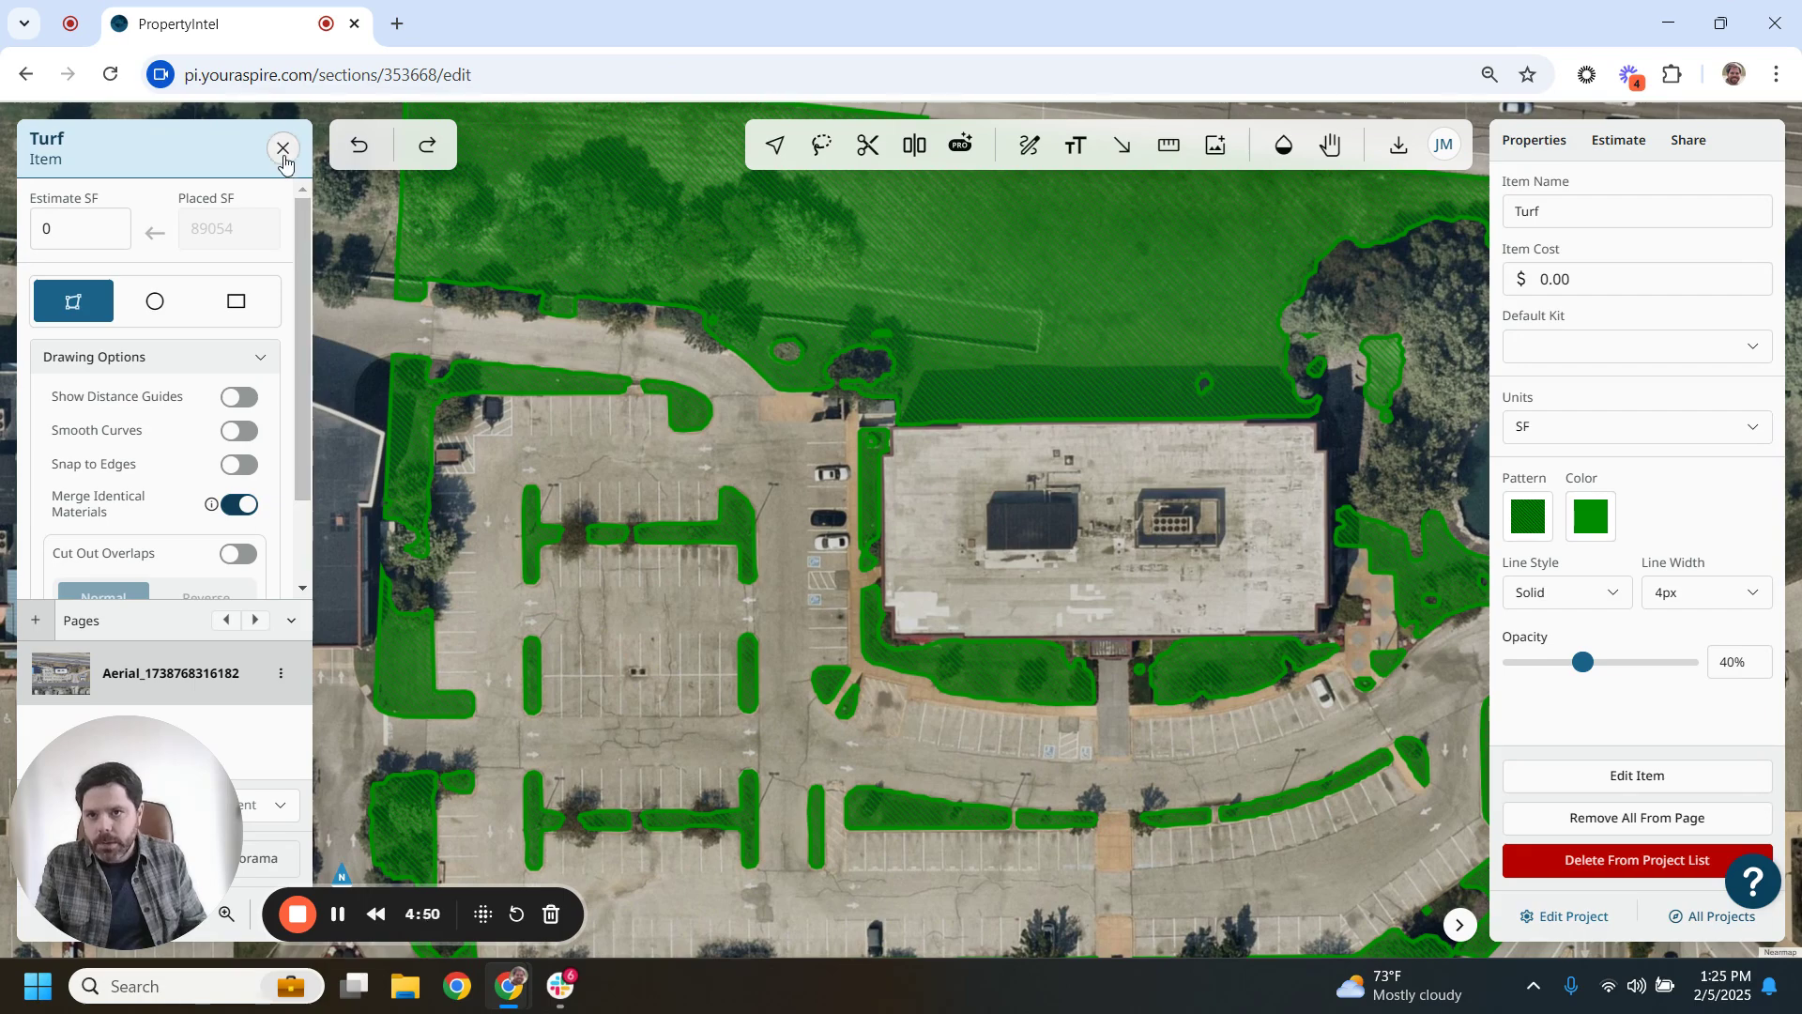
scroll(180, 504, "down", 2)
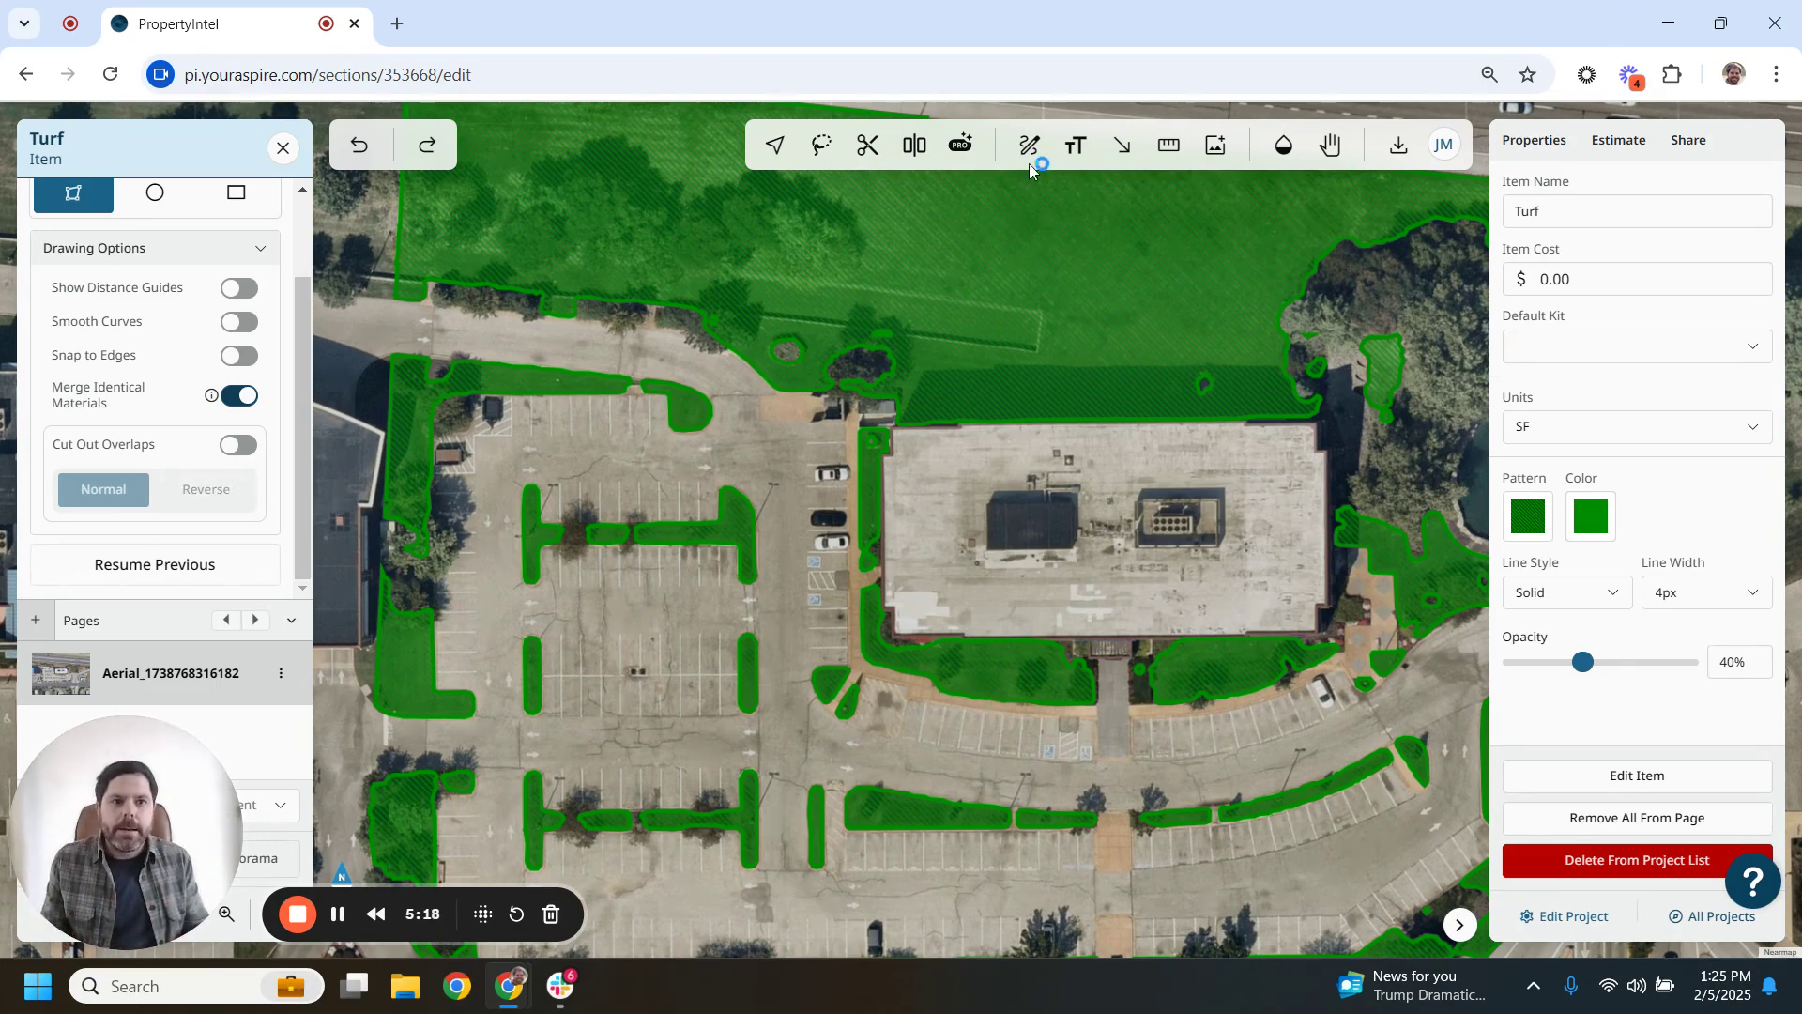
Close the Turf item panel to return to the Standard Site Map catalog
left_click(283, 148)
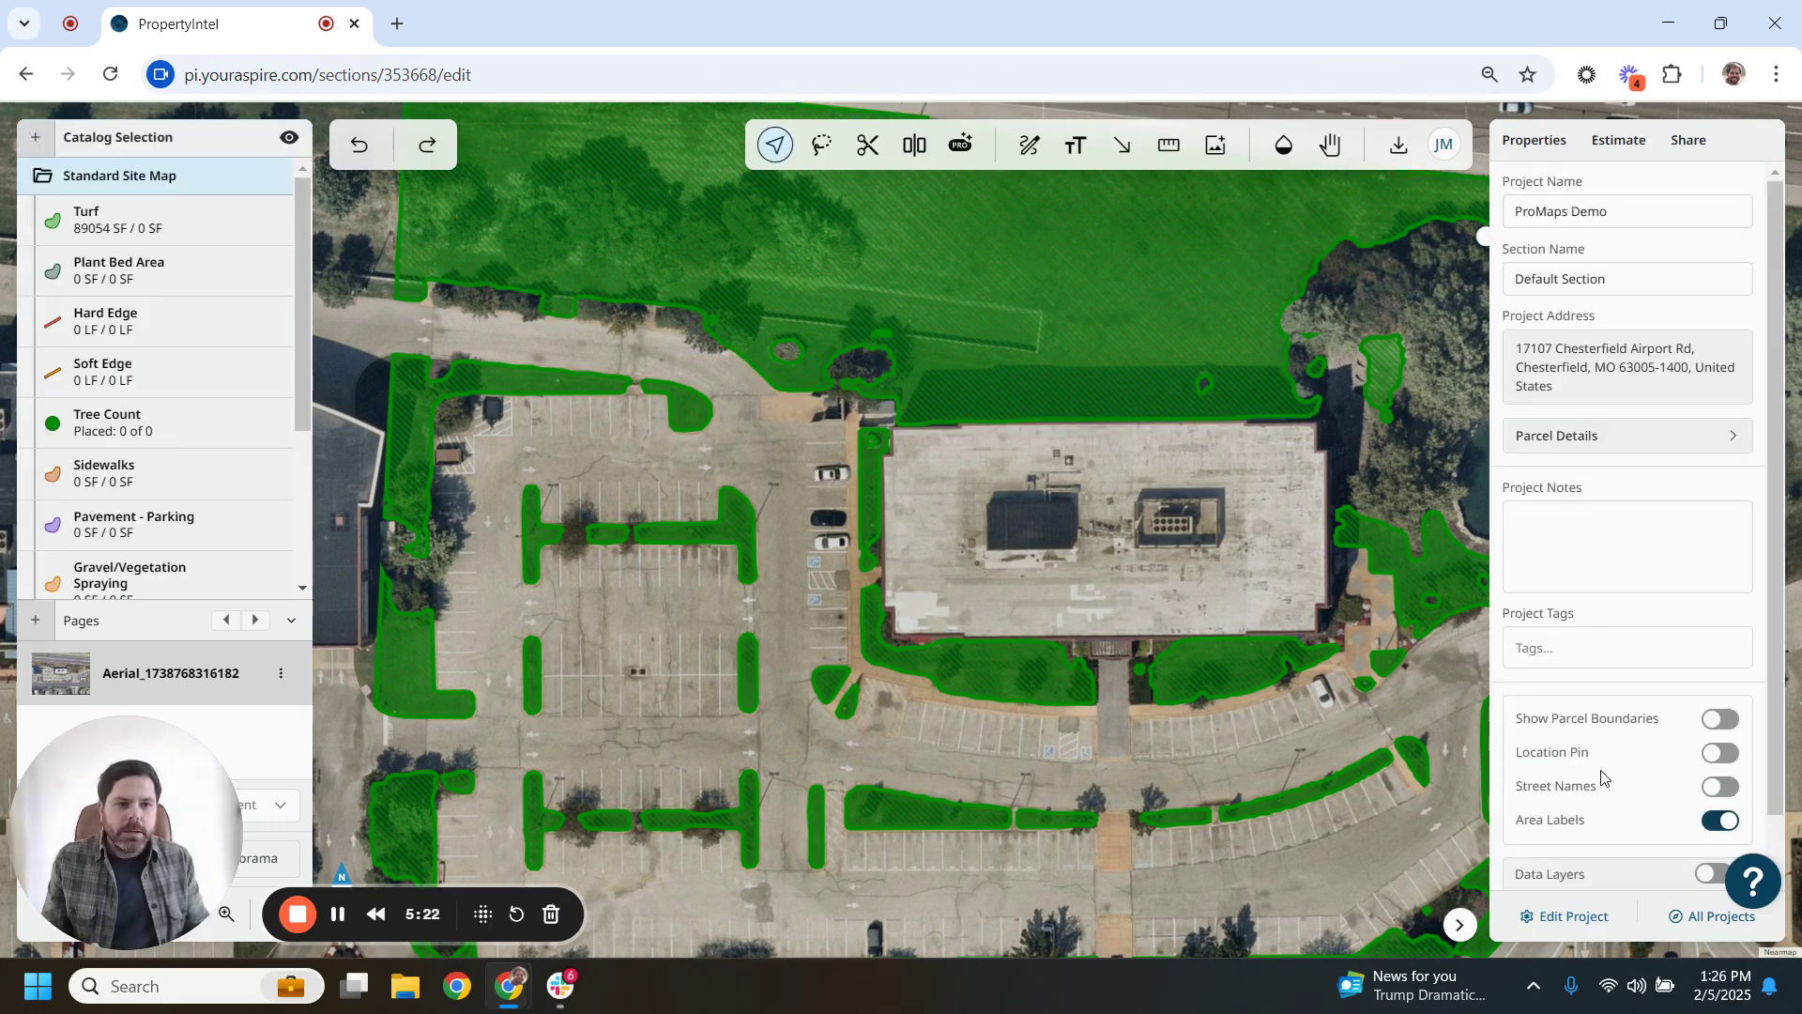
scroll(1592, 789, "down", 1)
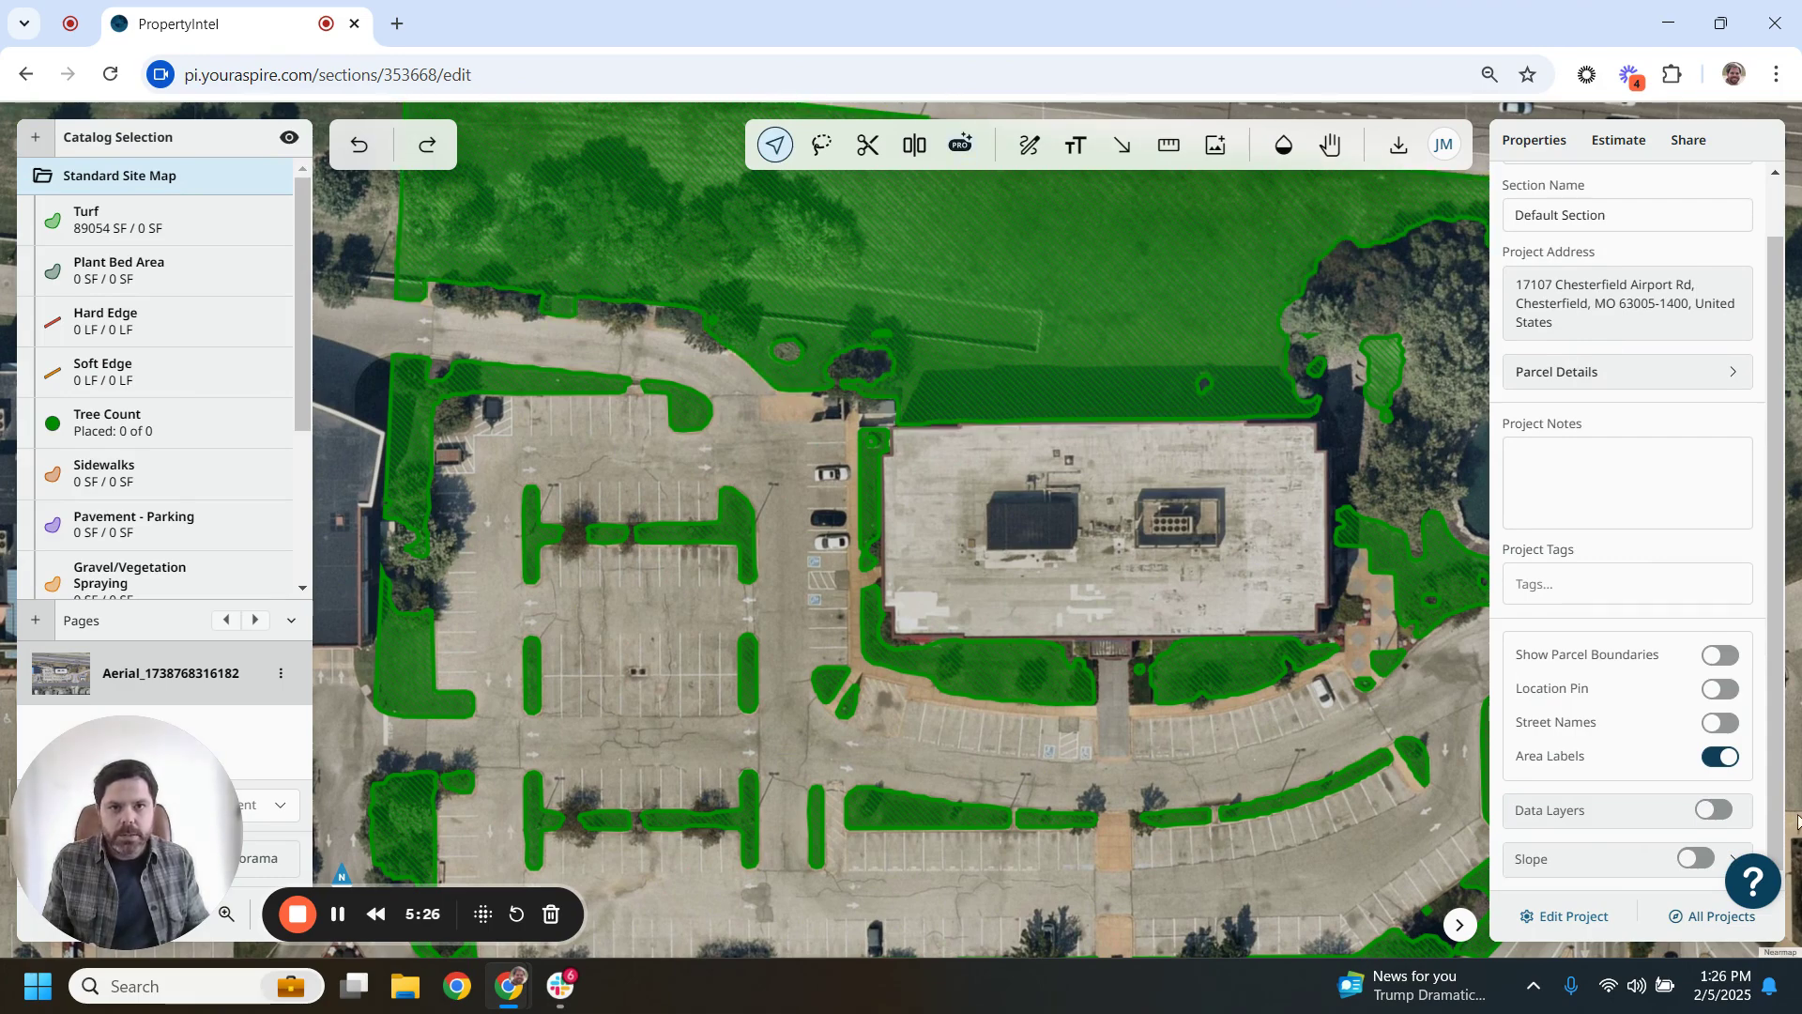
left_click(1717, 810)
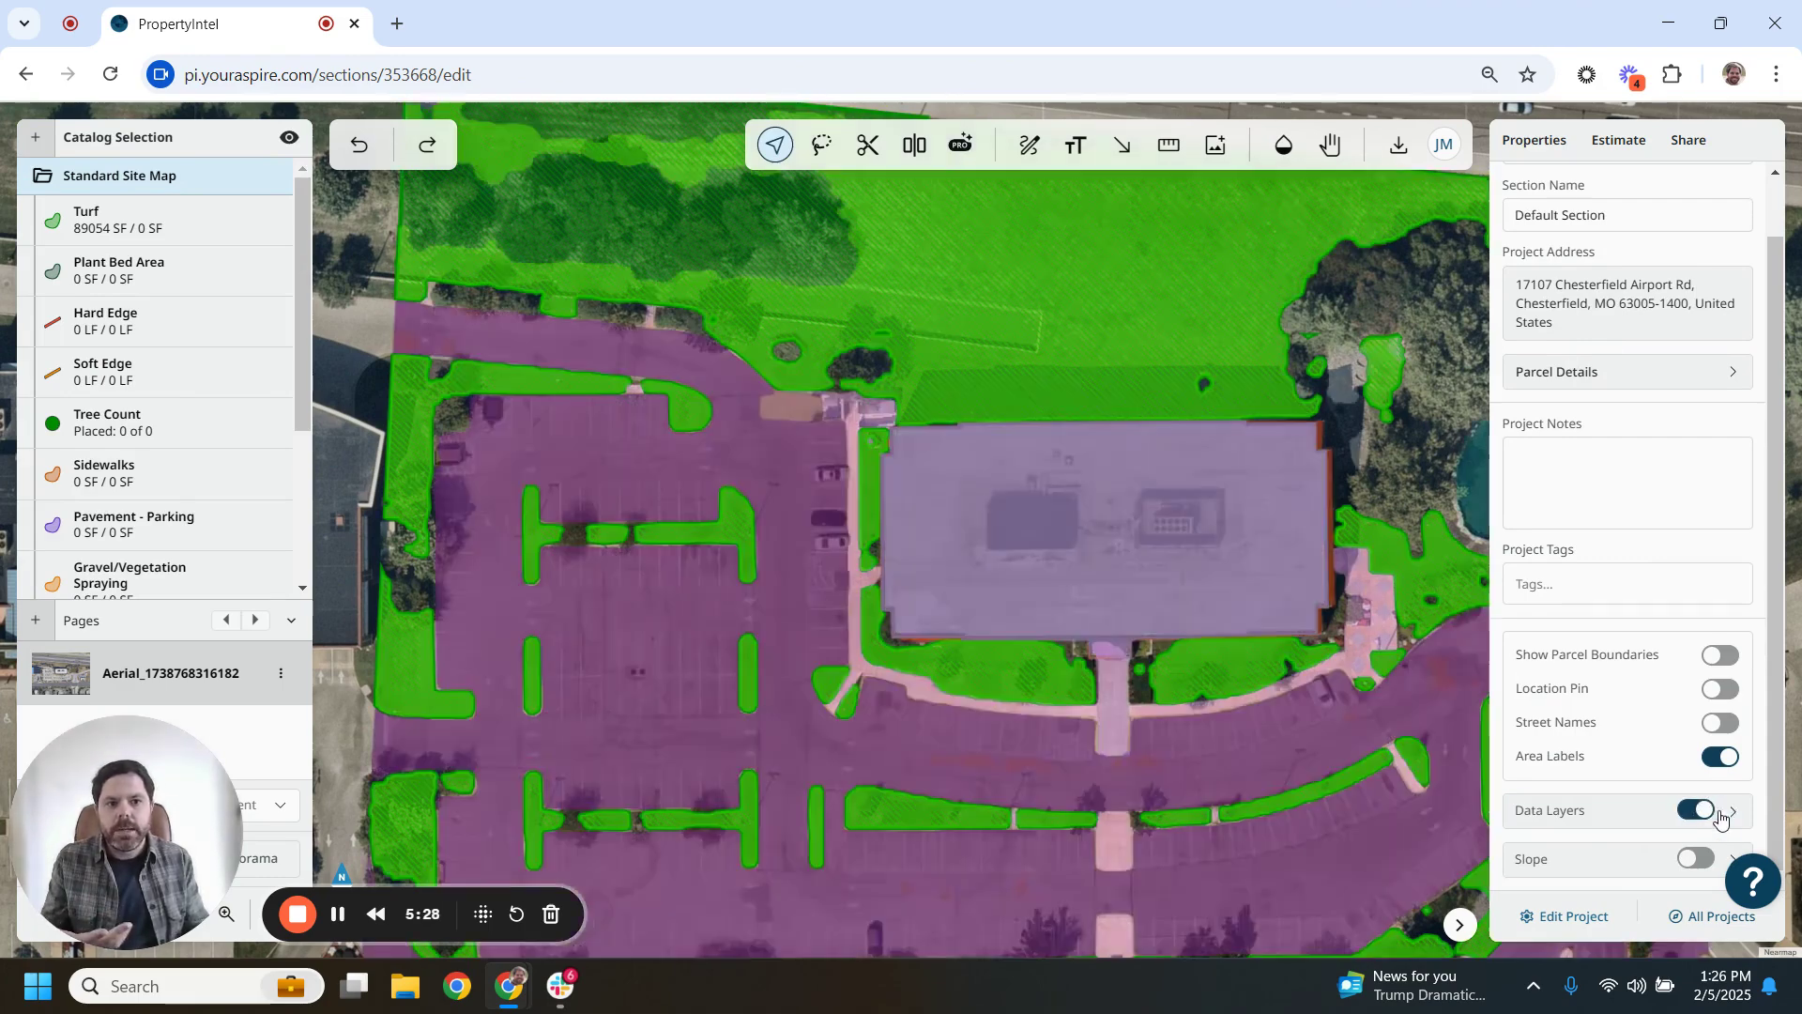
scroll(1203, 616, "down", 2)
left_click_drag(1232, 713, 1074, 644)
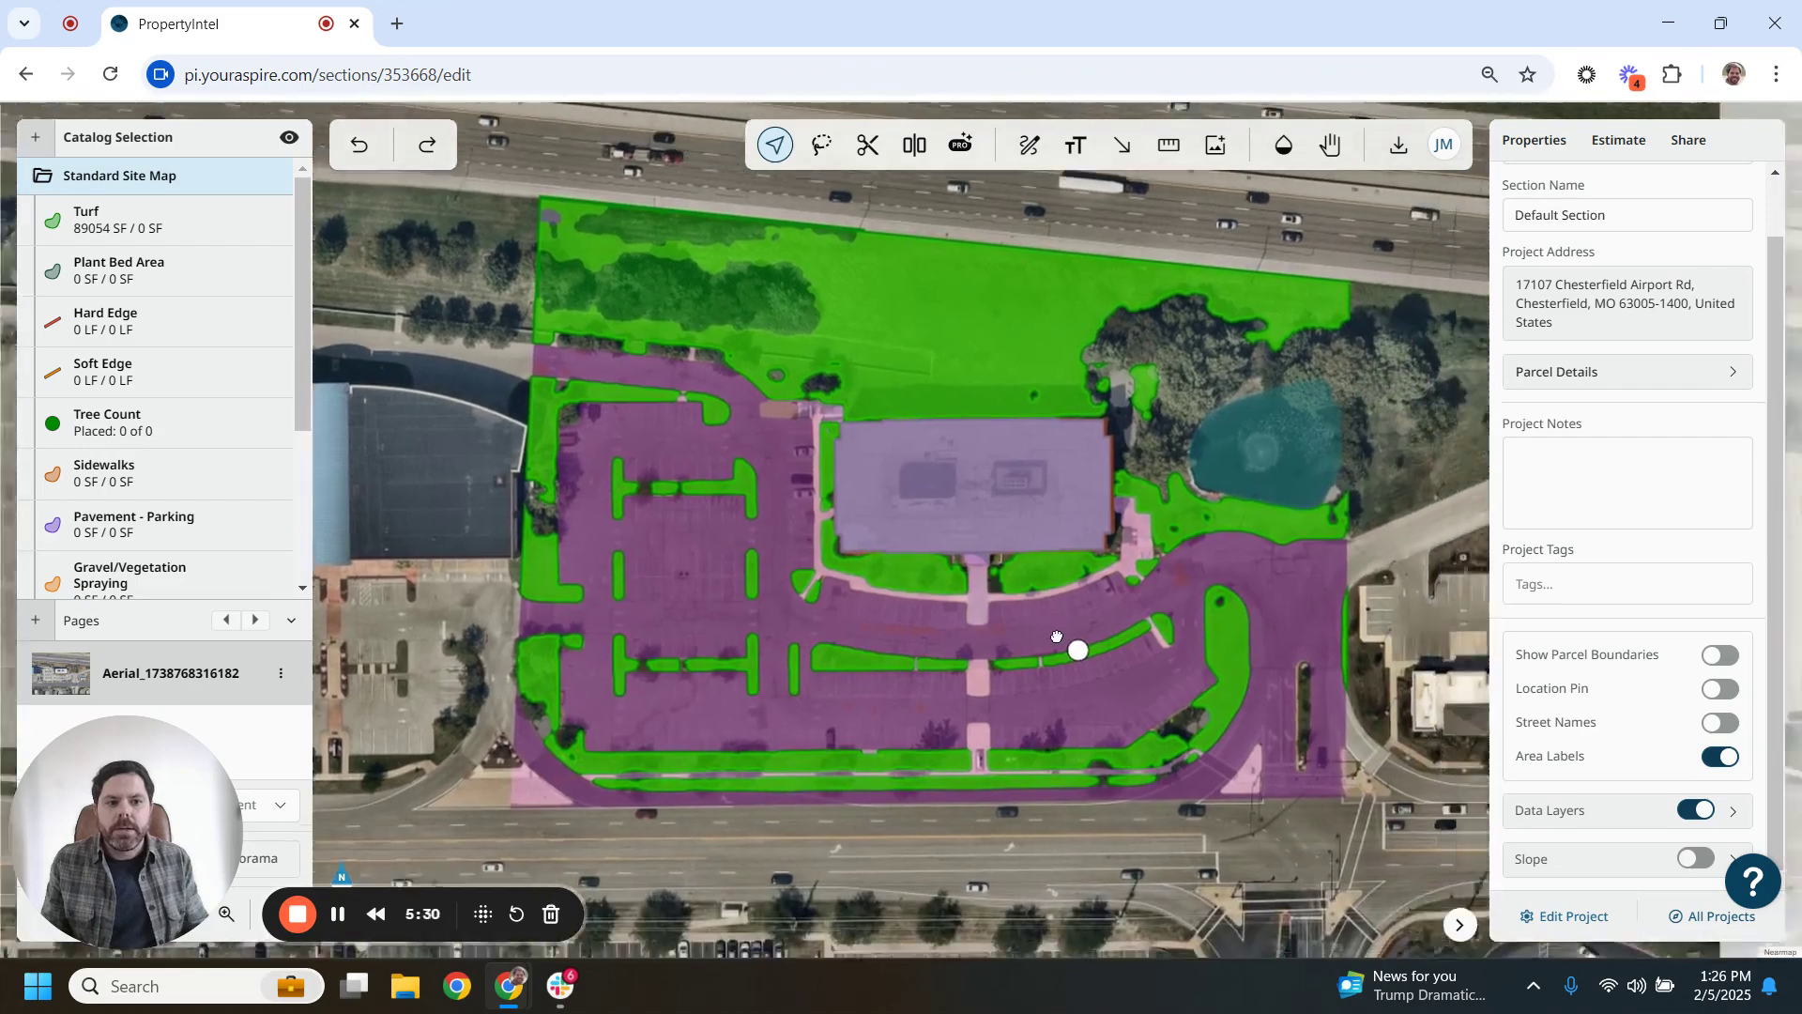
scroll(1116, 672, "up", 2)
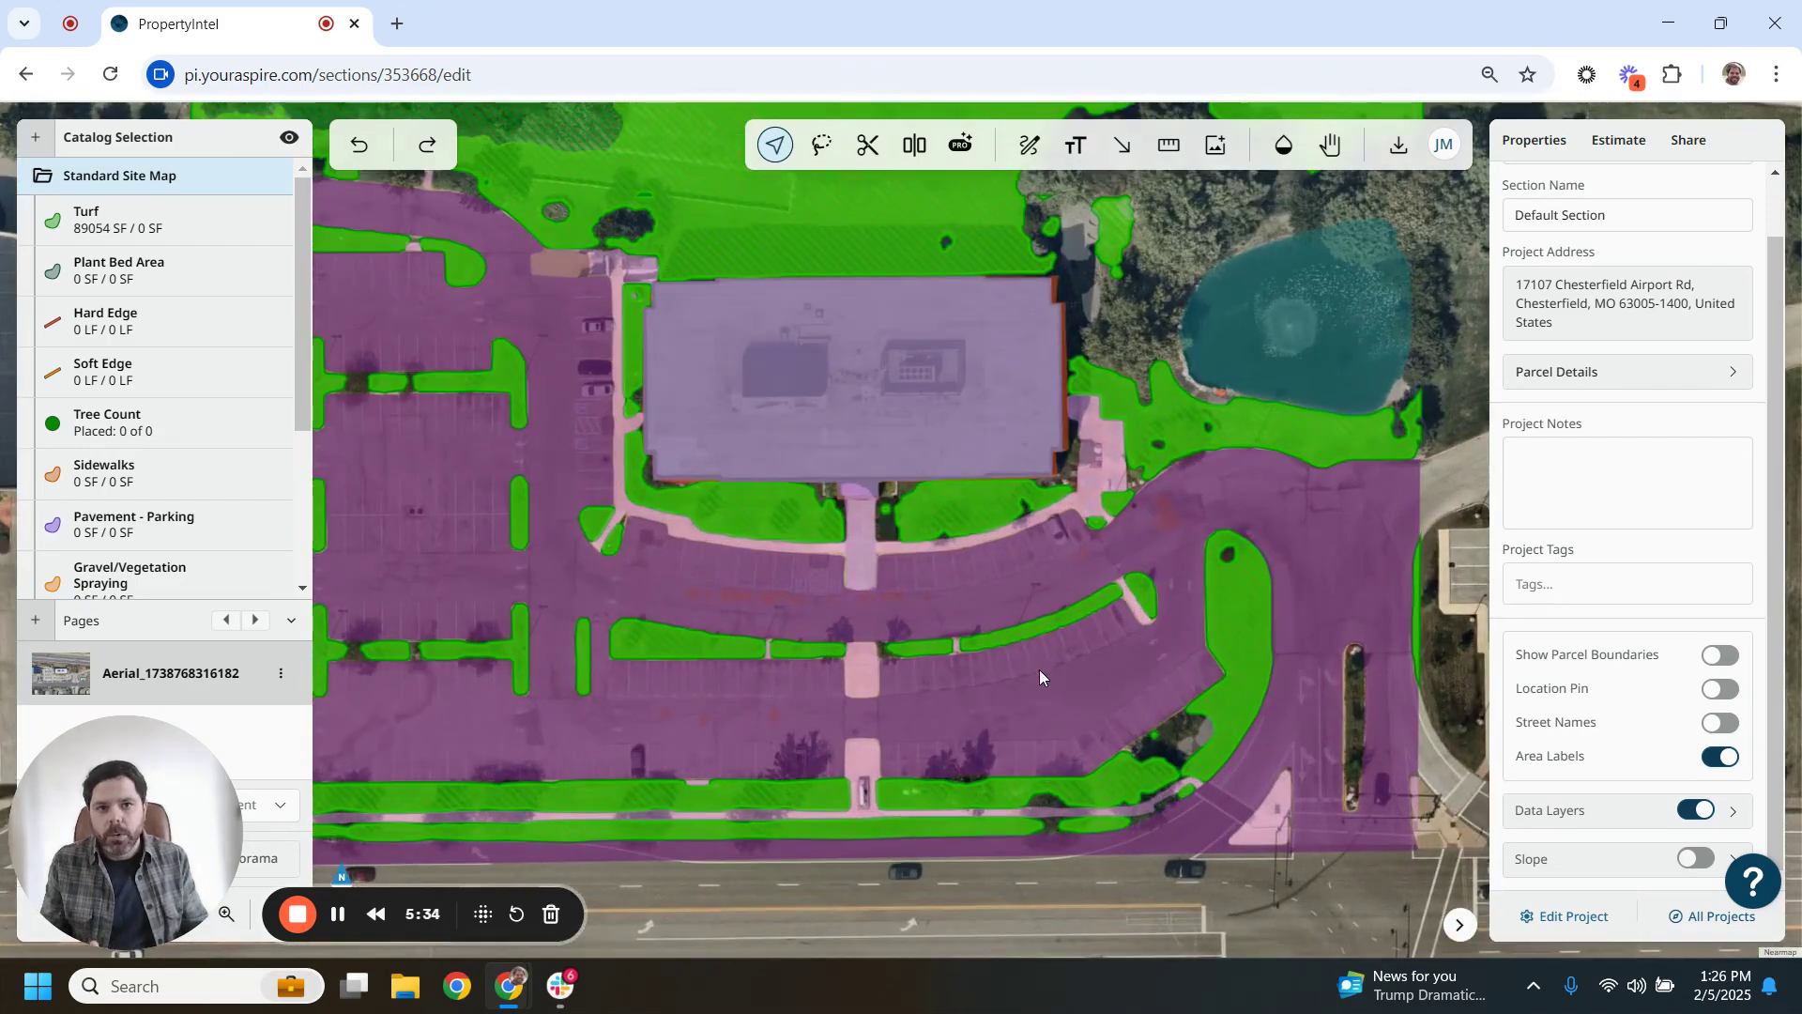
left_click_drag(1040, 668, 1163, 680)
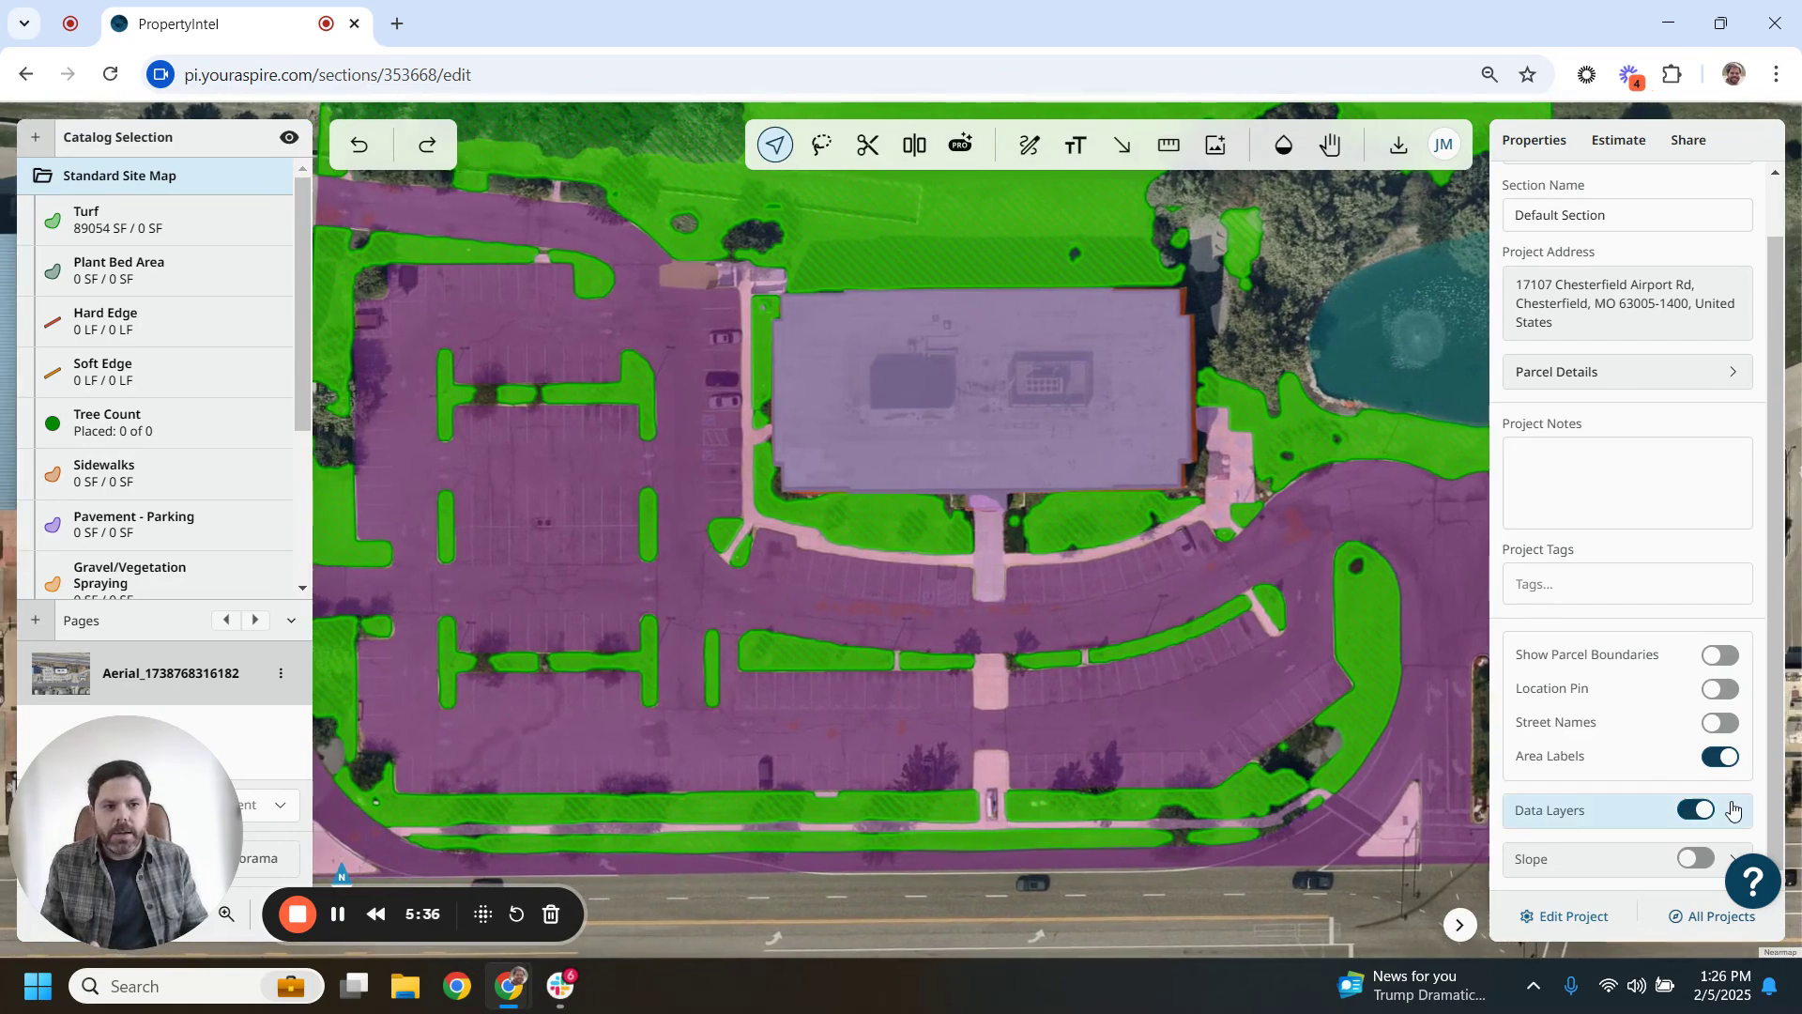
left_click(1558, 810)
scroll(1705, 416, "down", 5)
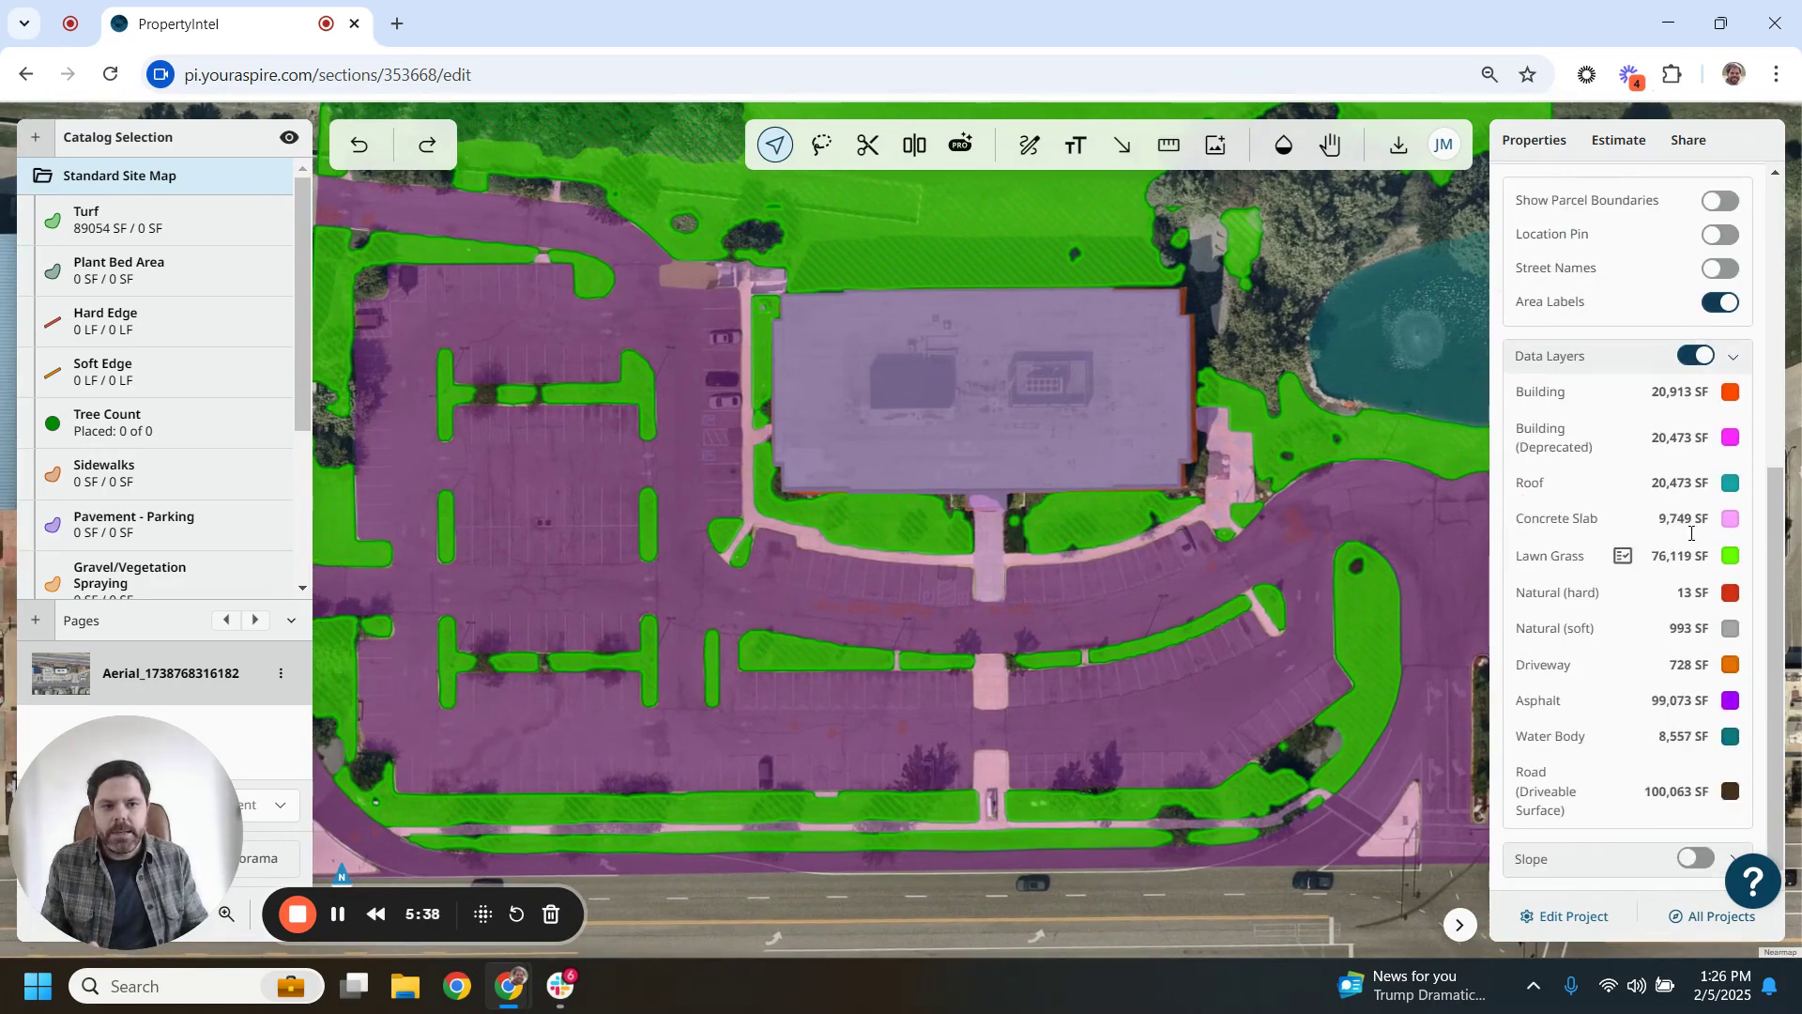
left_click(1734, 356)
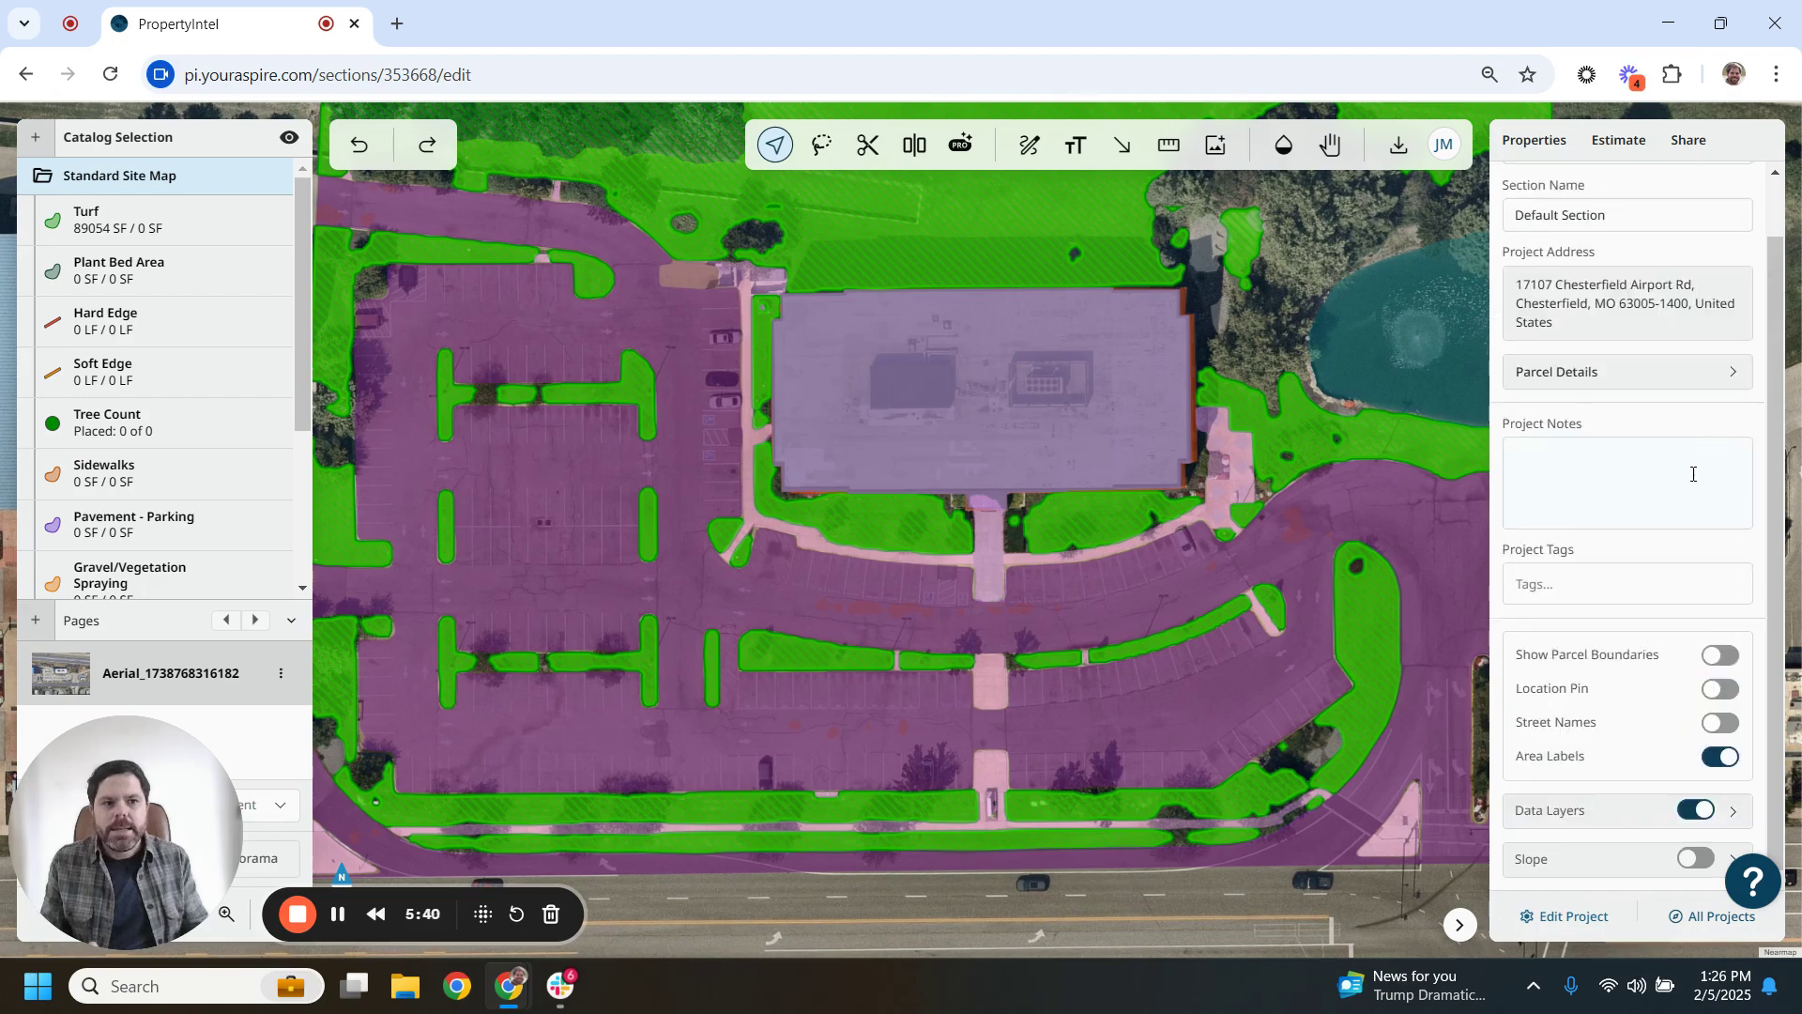
left_click(1692, 817)
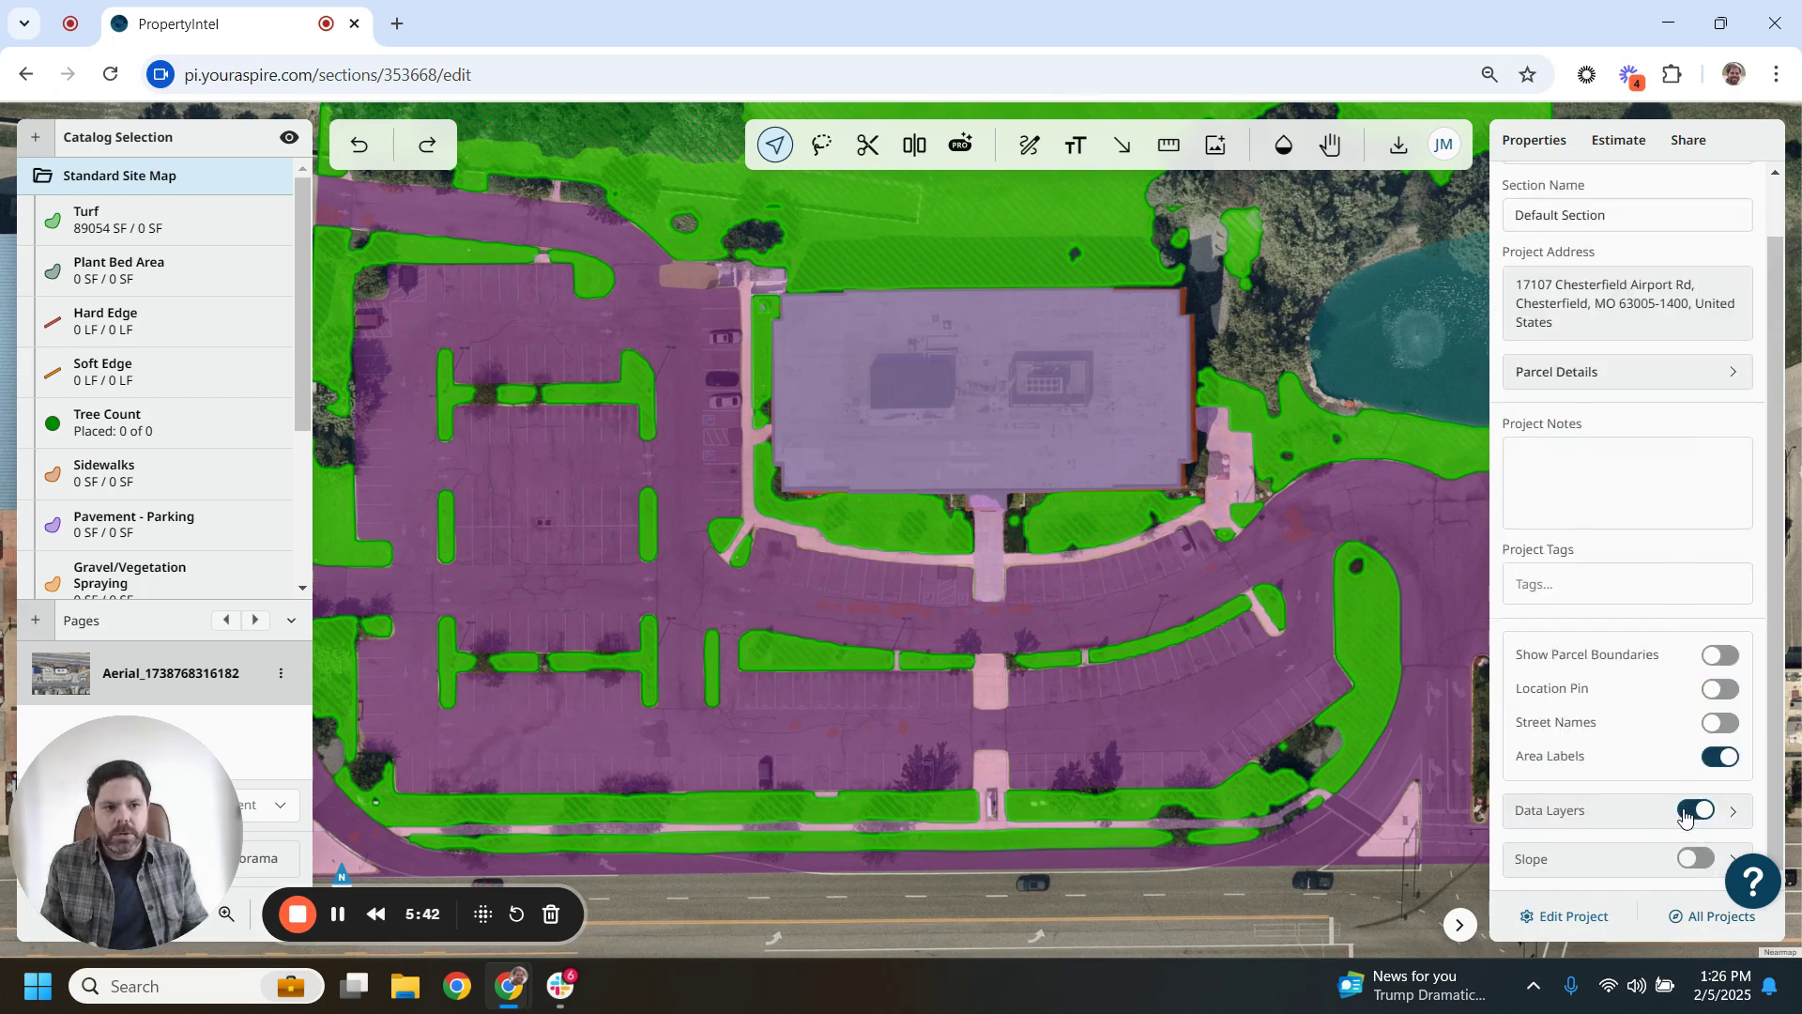
Show only the Slope heatmap over the site with its 0% to >70% legend, hiding Turf
left_click(1695, 856)
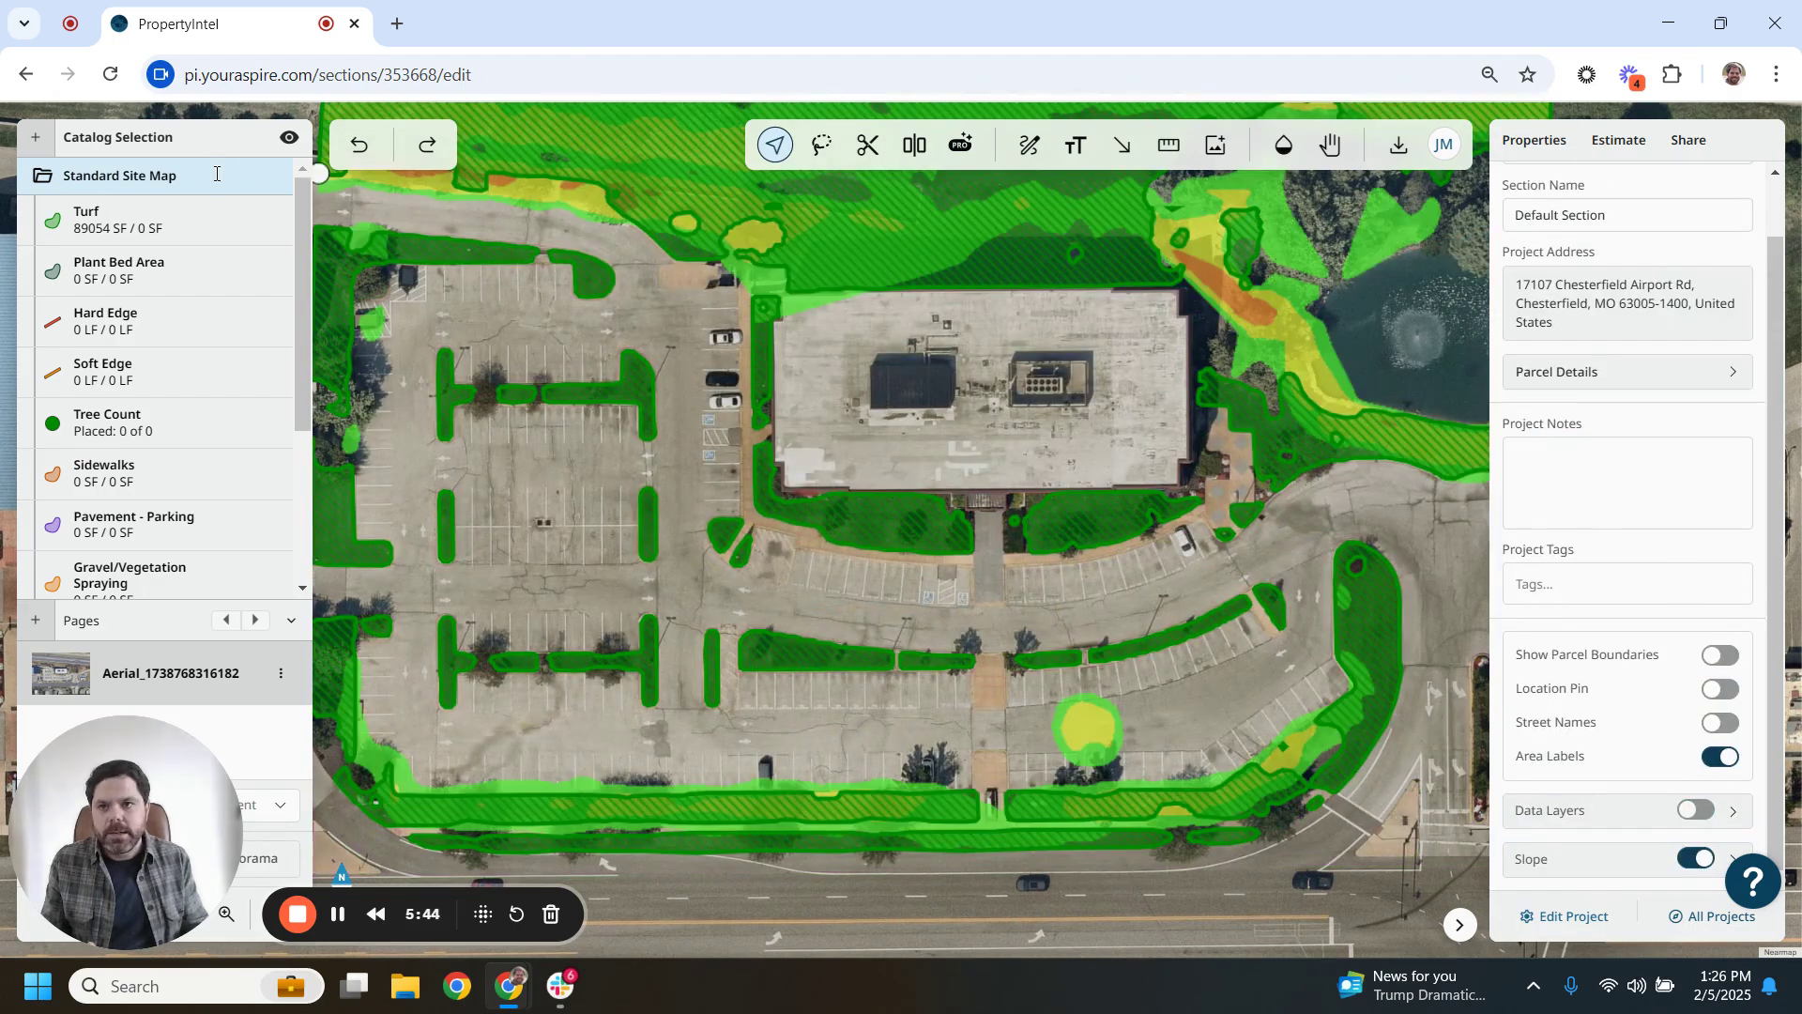
left_click(268, 220)
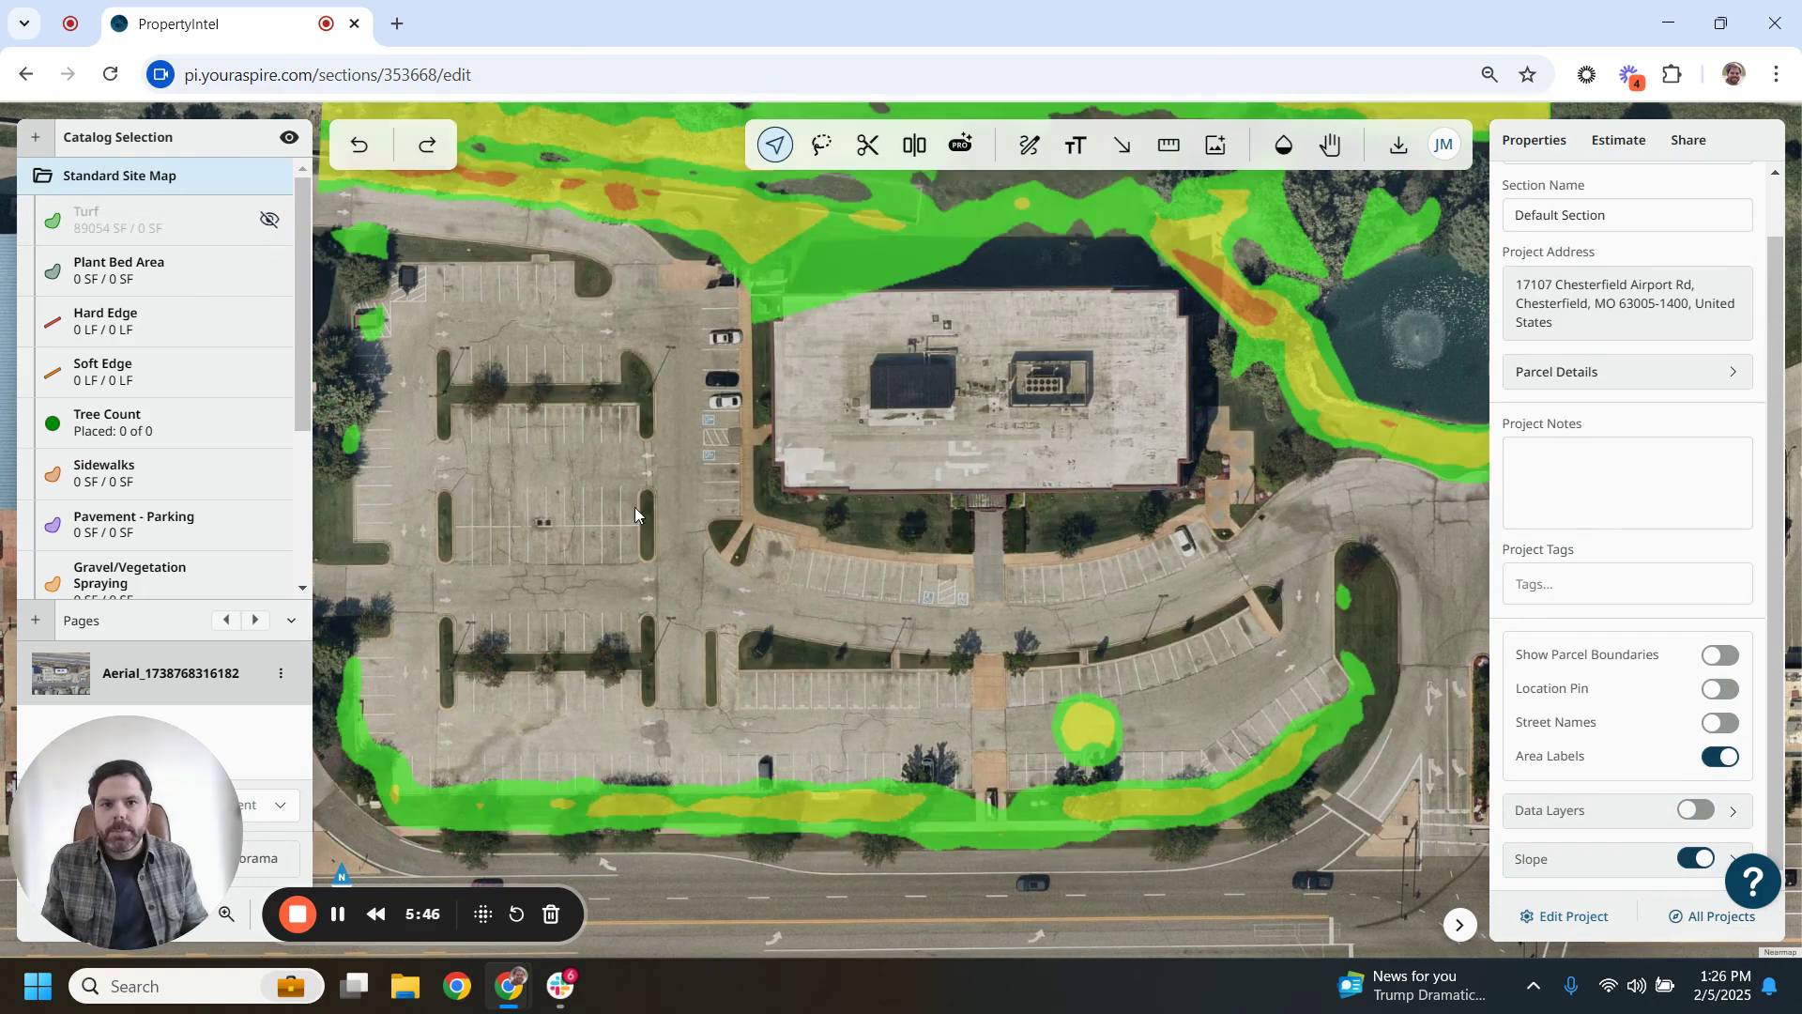
scroll(634, 507, "down", 1)
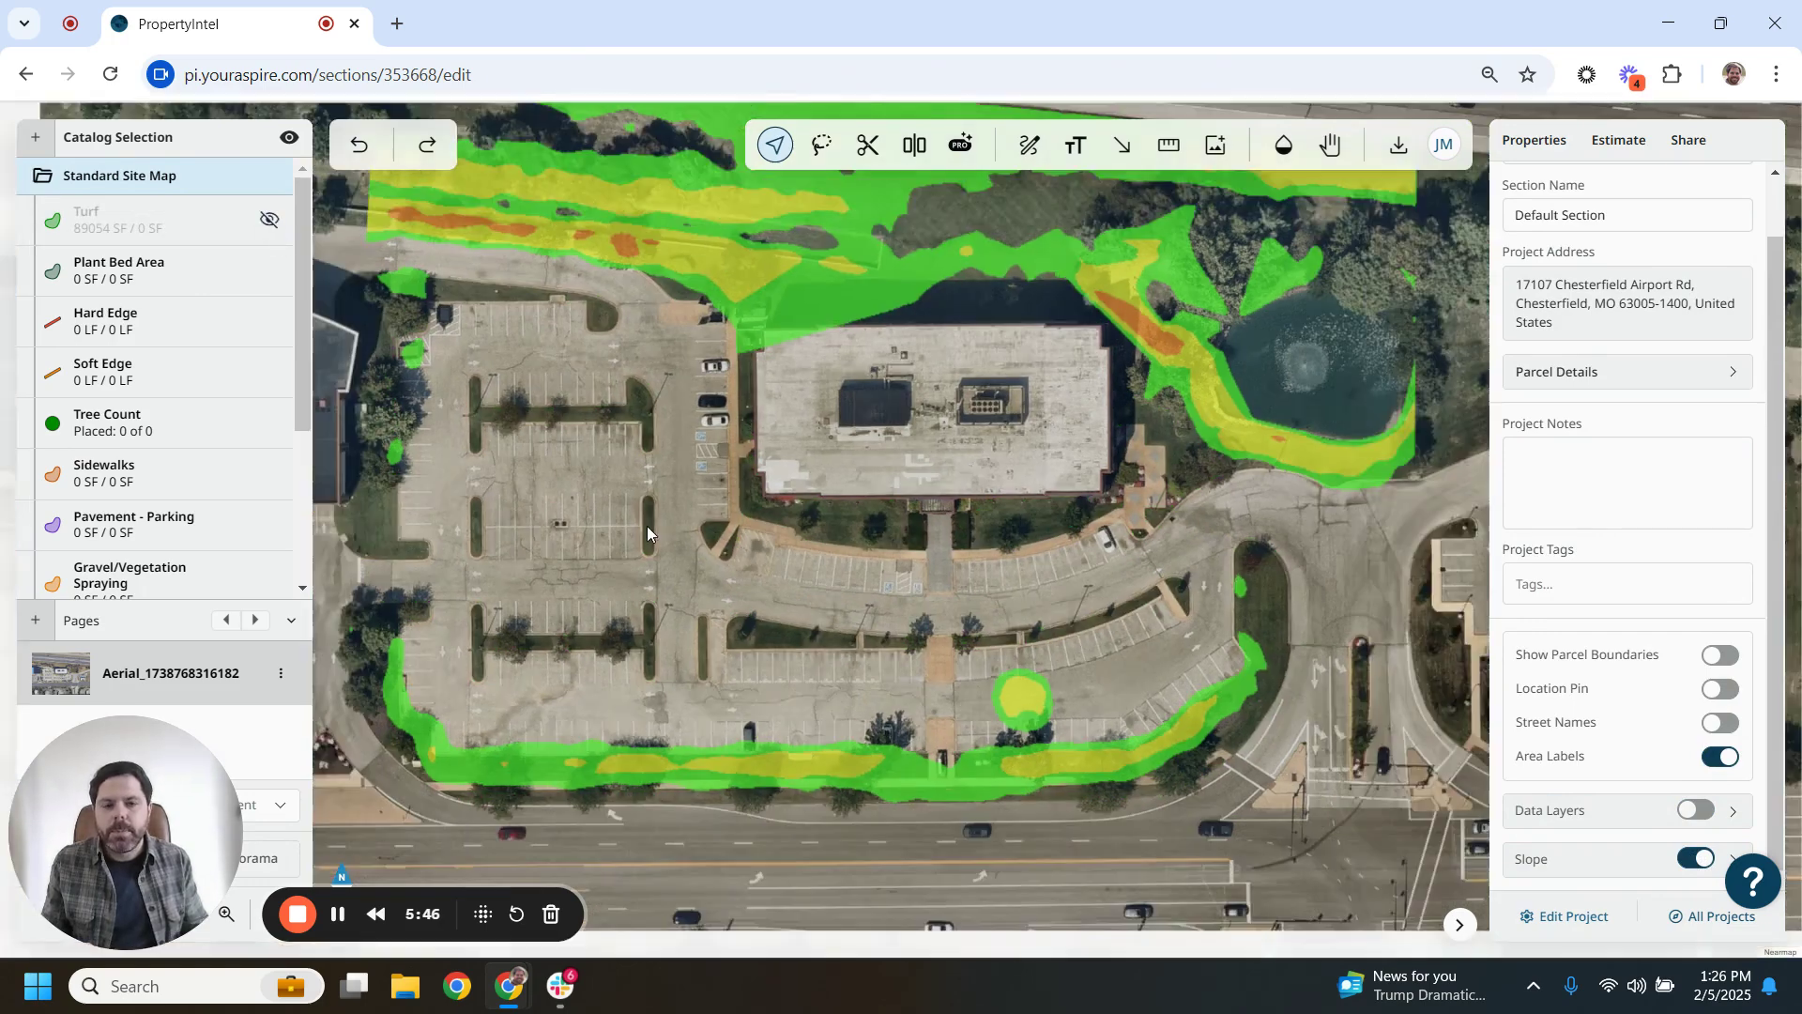
left_click(1732, 871)
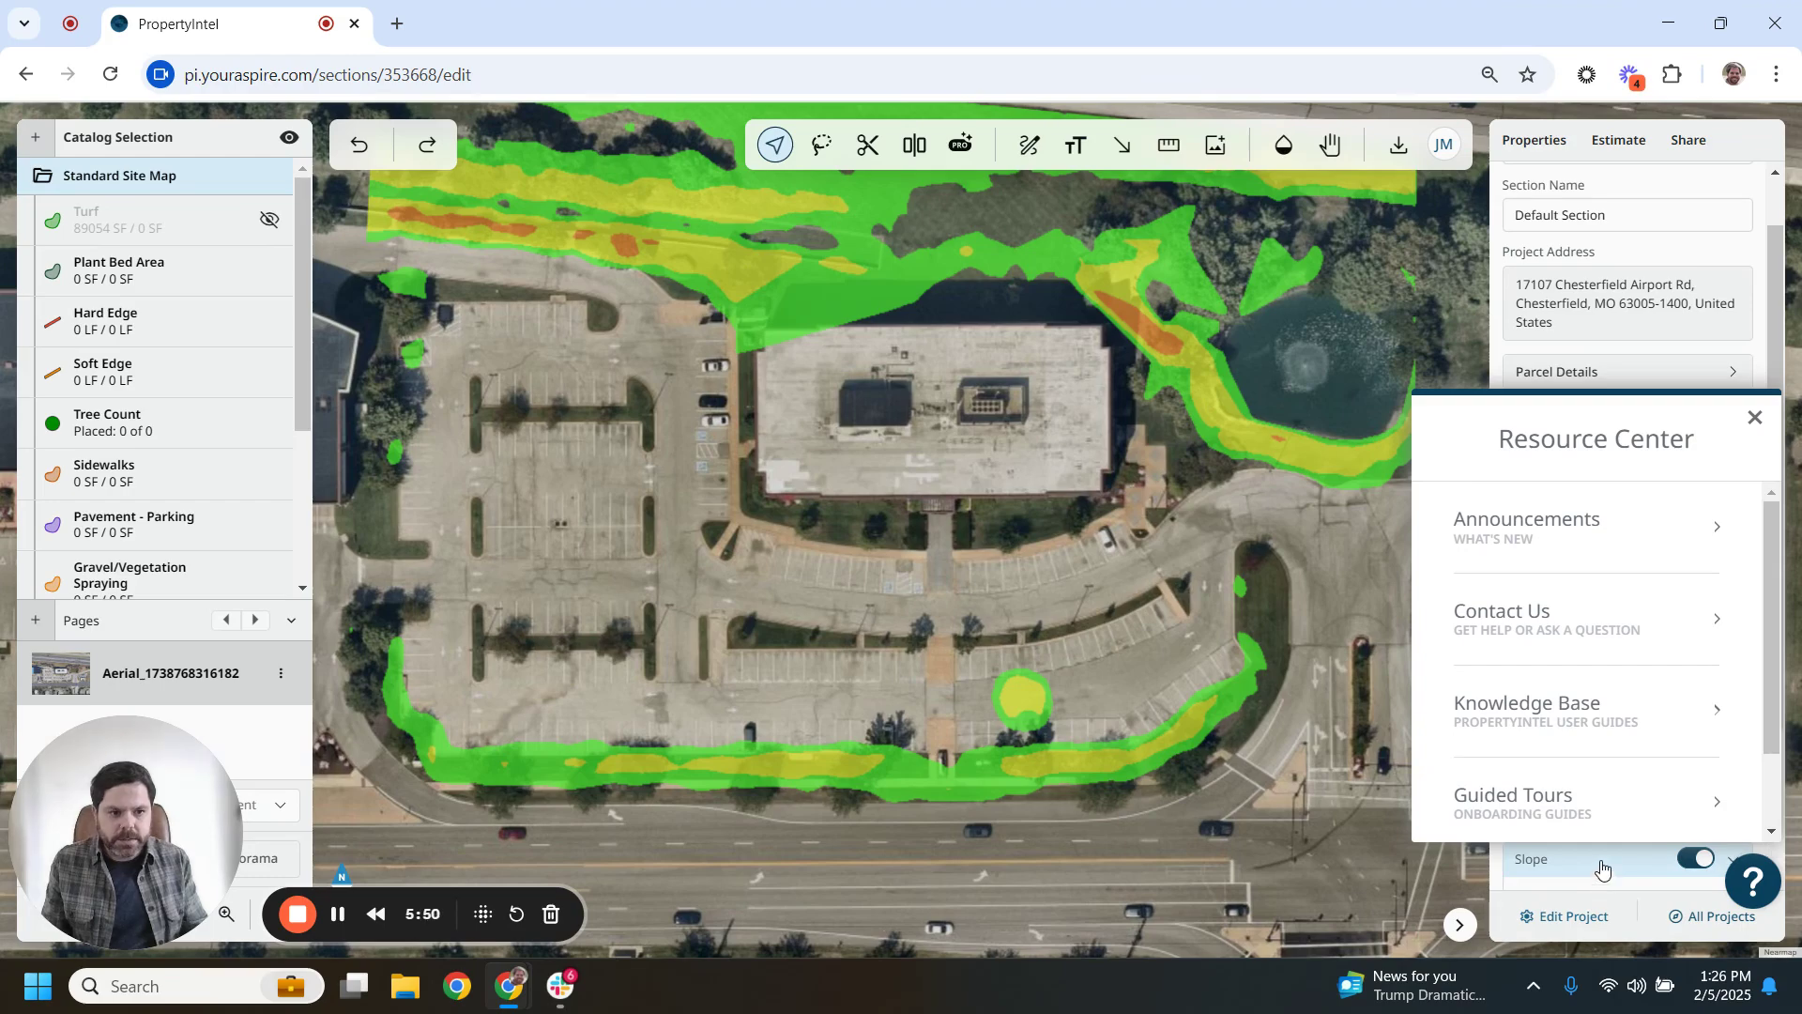
left_click(1754, 417)
scroll(1621, 797, "down", 2)
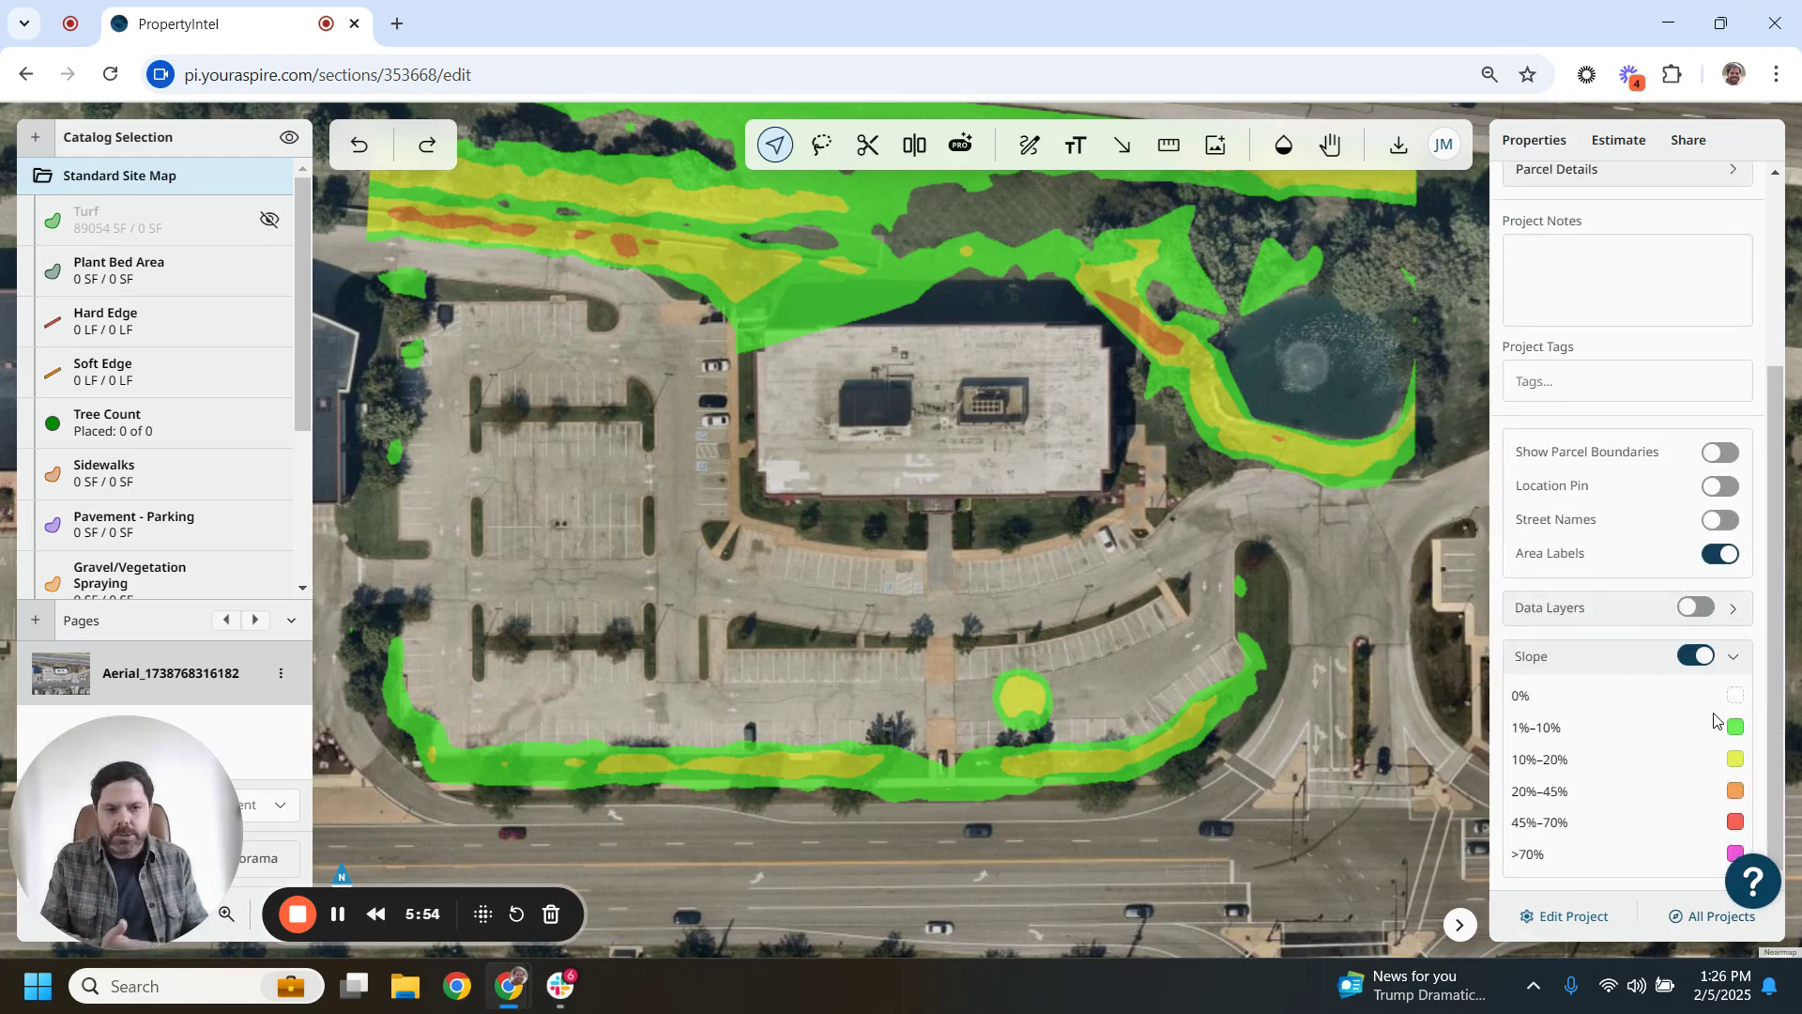
left_click_drag(591, 540, 657, 620)
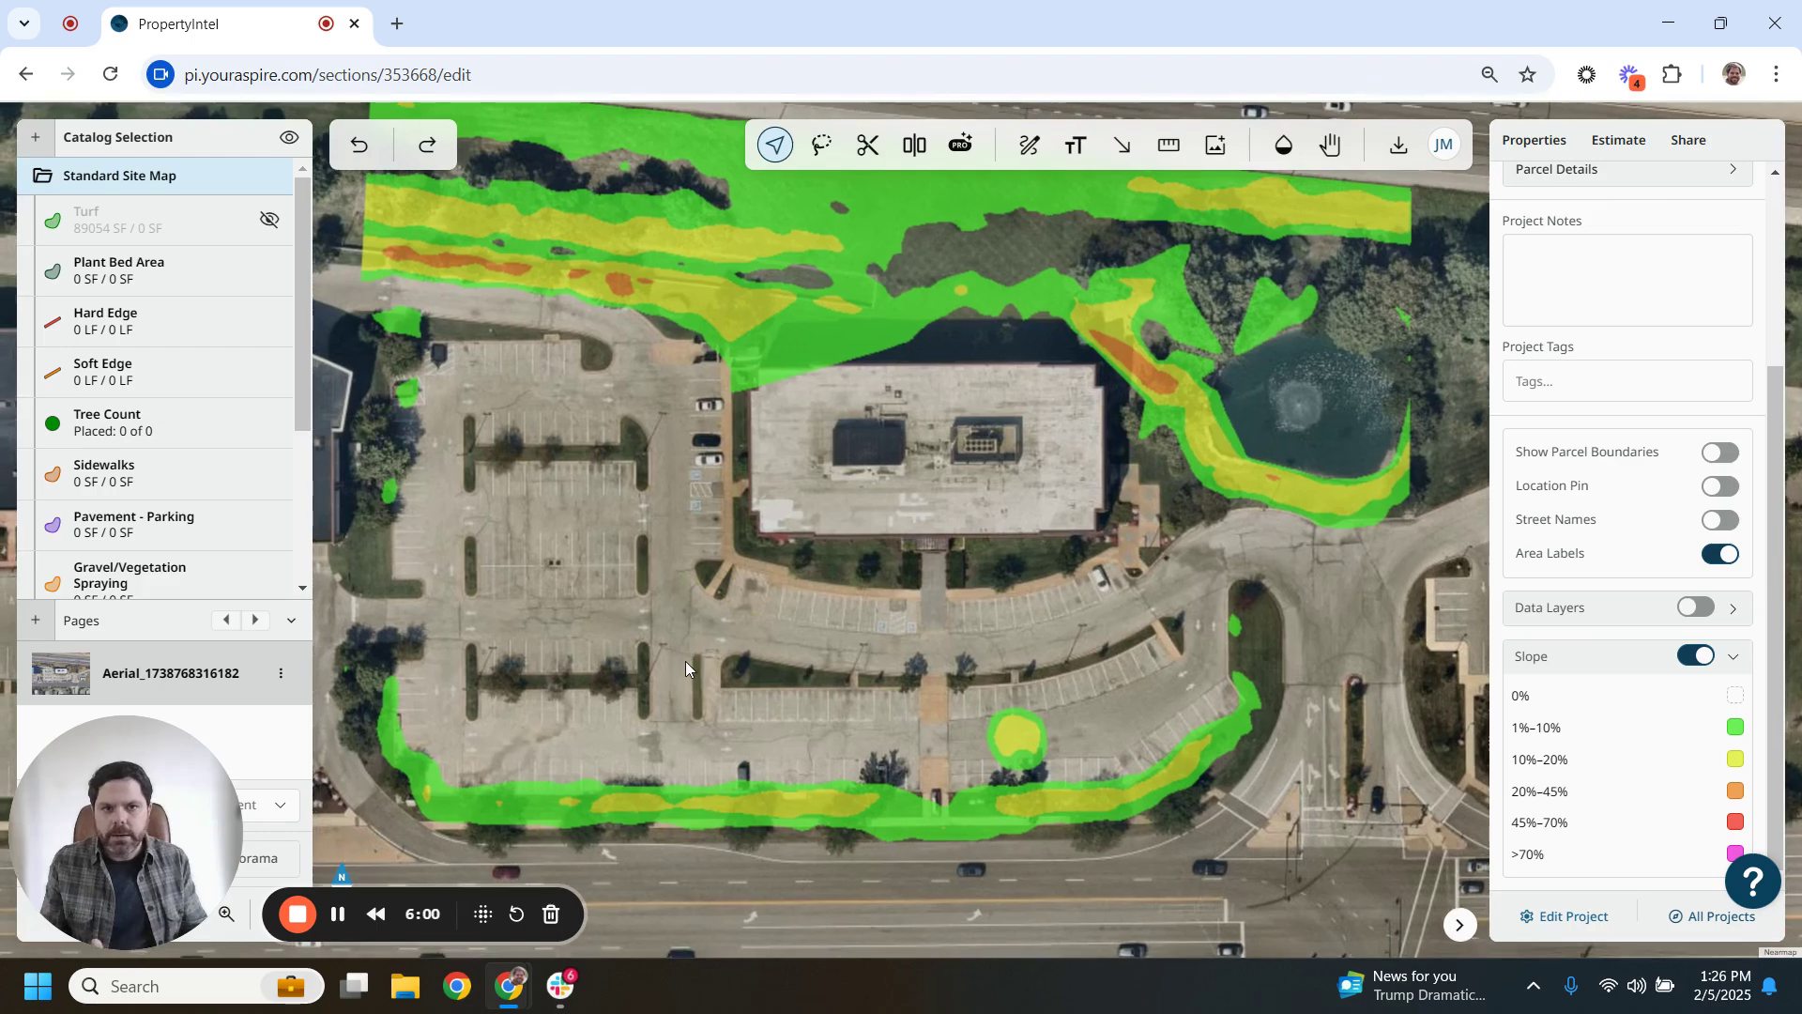